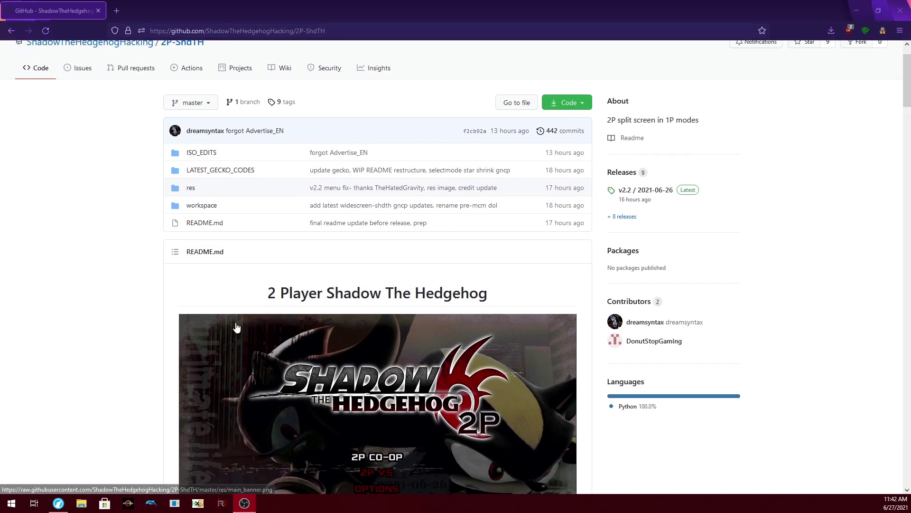
Examine the list of requirements in the README's How to play / Setup section
{"action": "scroll", "coordinate": [236, 328], "scroll_direction": "down", "scroll_amount": 10}
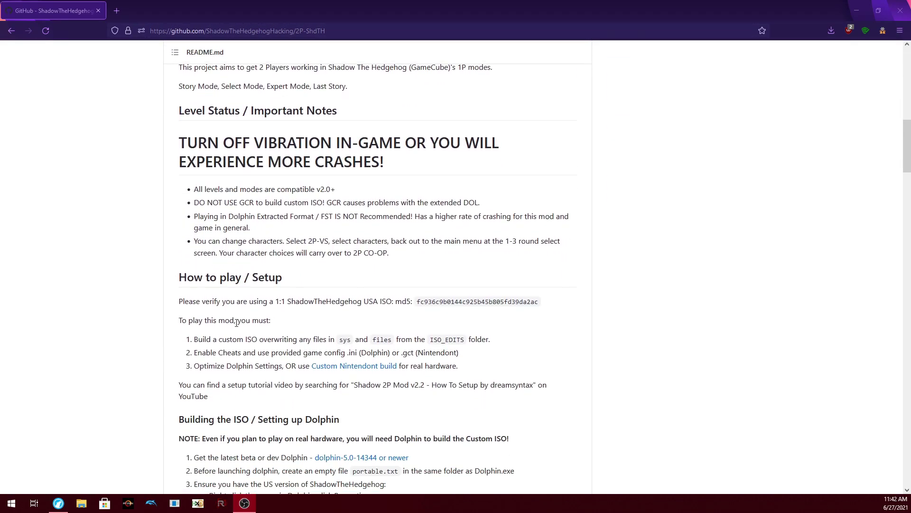
{"action": "scroll", "coordinate": [236, 323], "scroll_direction": "down", "scroll_amount": 2}
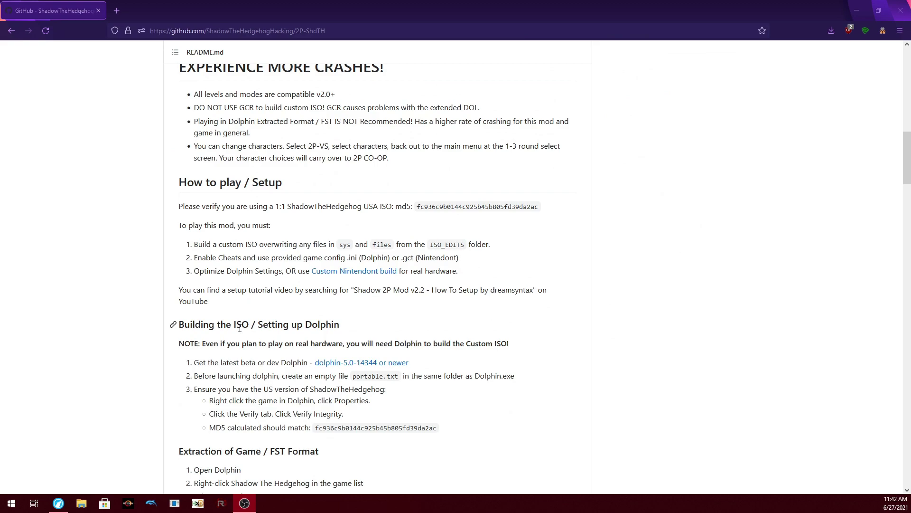
{"action": "scroll", "coordinate": [252, 322], "scroll_direction": "down", "scroll_amount": 1}
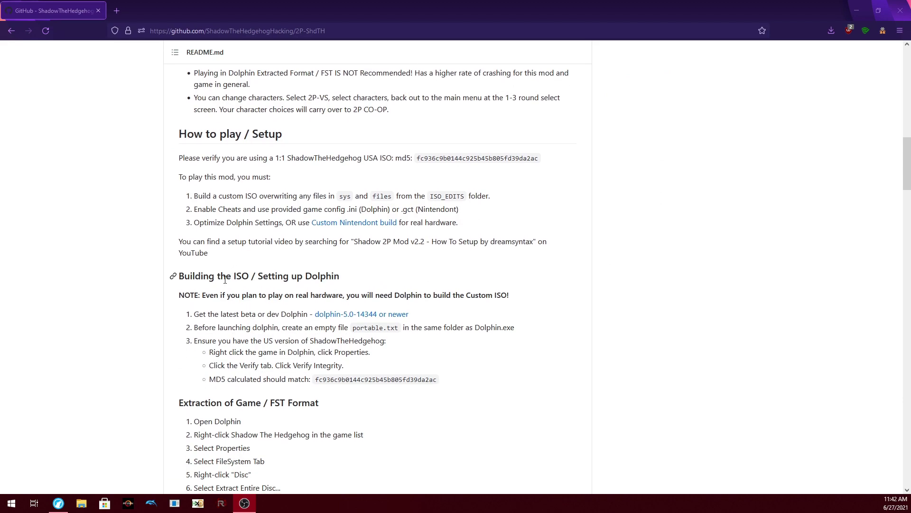
{"action": "left_click_drag", "start_coordinate": [467, 223], "coordinate": [192, 195]}
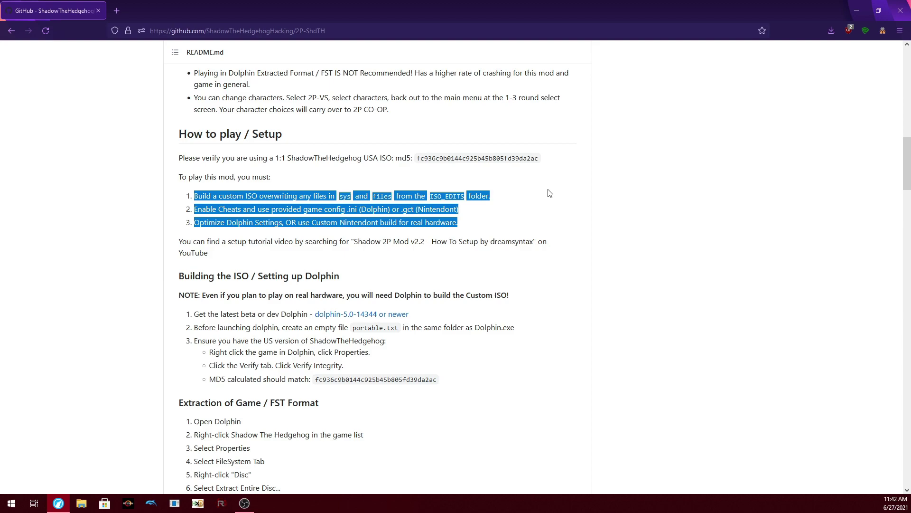
Open the v2.2 / 2021-06-26 release page in a new tab and download 2P-ShdTH-v2.2.7z
{"action": "key", "text": "Home"}
{"action": "middle_click", "coordinate": [241, 116]}
{"action": "left_click", "coordinate": [164, 11]}
{"action": "scroll", "coordinate": [297, 350], "scroll_direction": "down", "scroll_amount": 3}
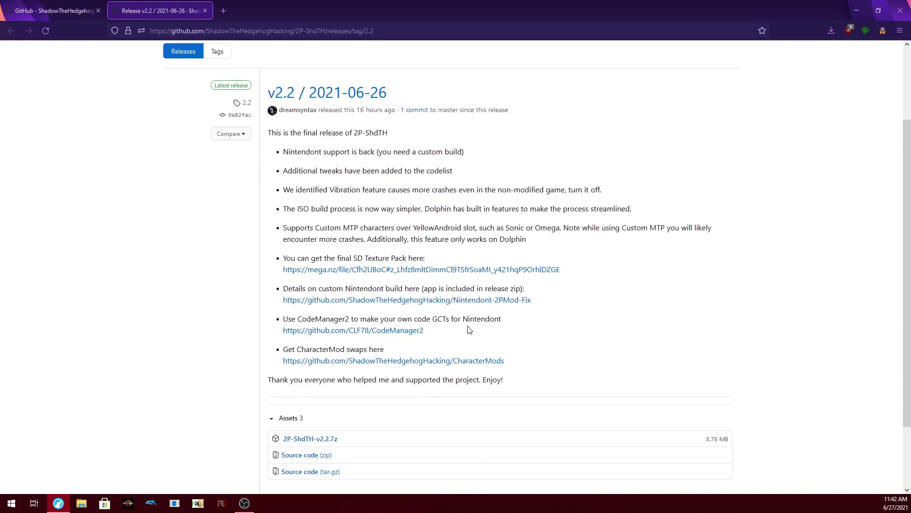
{"action": "scroll", "coordinate": [466, 331], "scroll_direction": "down", "scroll_amount": 1}
{"action": "left_click", "coordinate": [318, 397]}
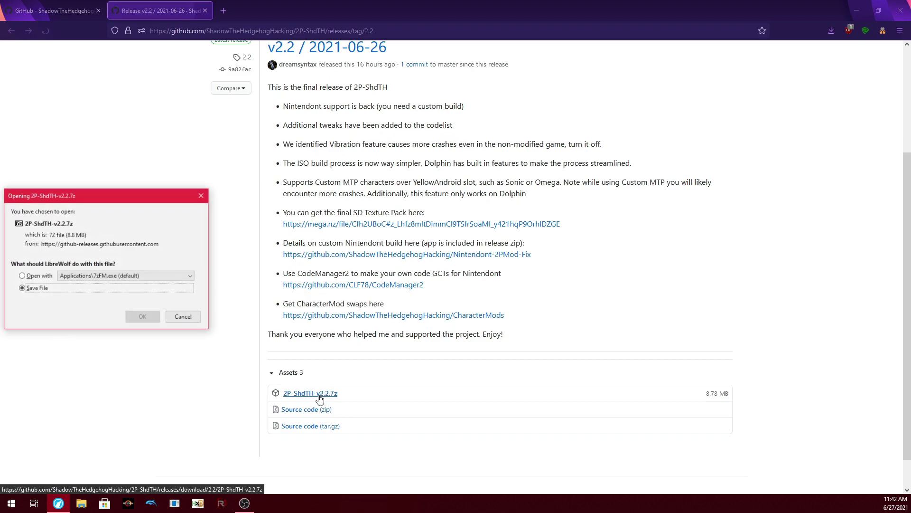
{"action": "left_click", "coordinate": [143, 316]}
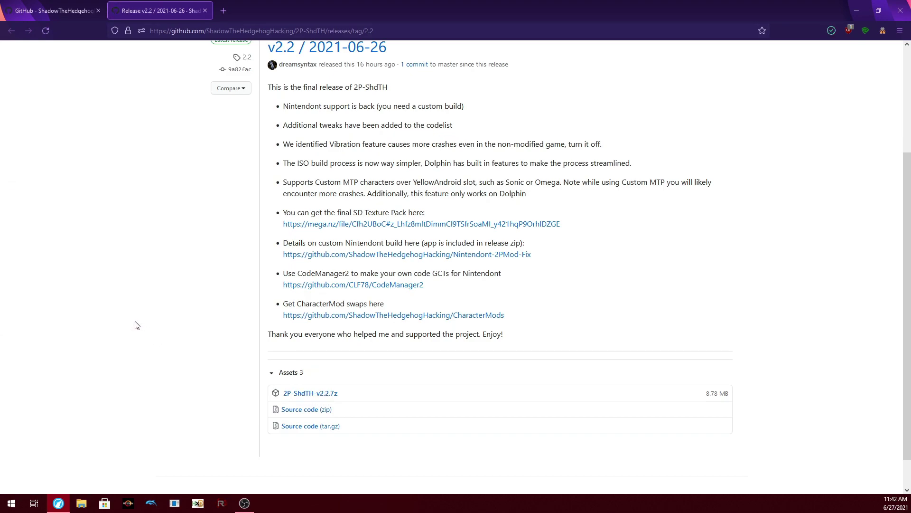
Open the SD Texture Pack's MEGA link in a new tab, then return to the 2P-ShdTH repository page
{"action": "middle_click", "coordinate": [363, 224]}
{"action": "left_click", "coordinate": [284, 7]}
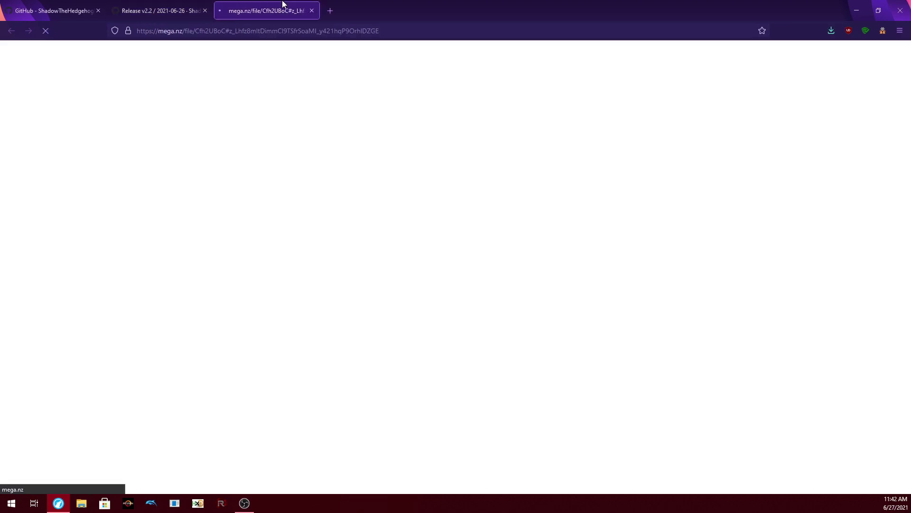
{"action": "left_click", "coordinate": [156, 11]}
{"action": "left_click", "coordinate": [58, 3]}
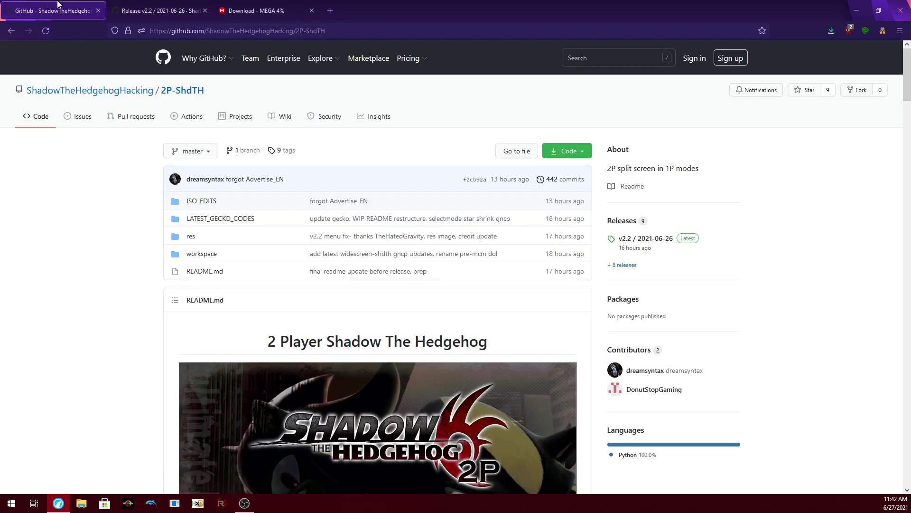
Open the Dolphin download page from the README and save the Windows x64 build of beta 5.0-14344
{"action": "scroll", "coordinate": [265, 412], "scroll_direction": "down", "scroll_amount": 15}
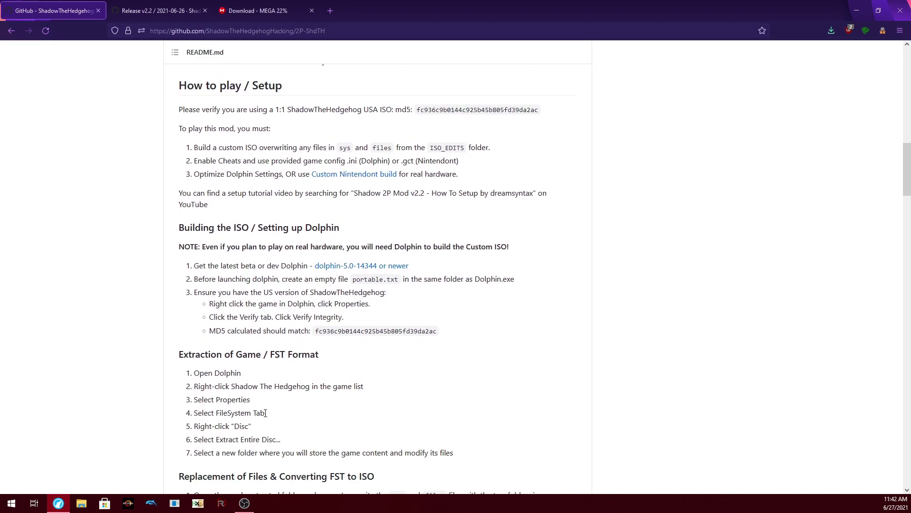
{"action": "scroll", "coordinate": [265, 410], "scroll_direction": "down", "scroll_amount": 1}
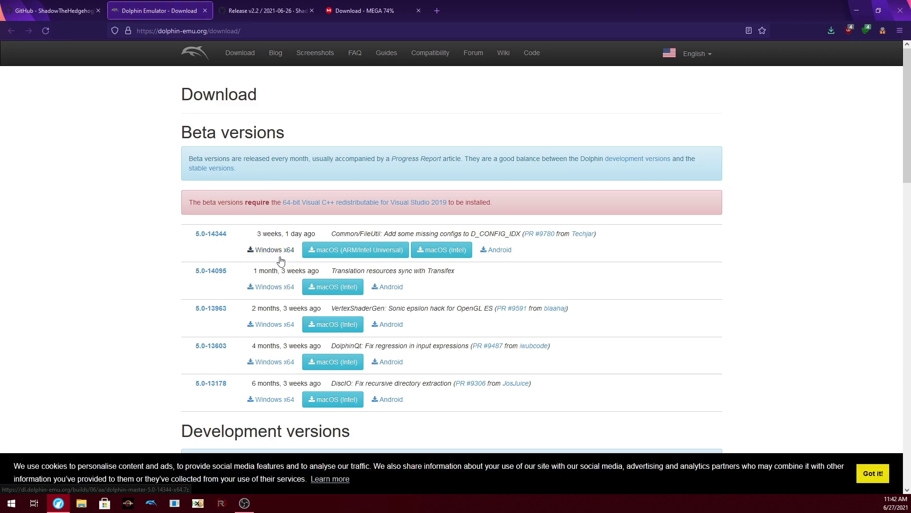
{"action": "left_click", "coordinate": [274, 251]}
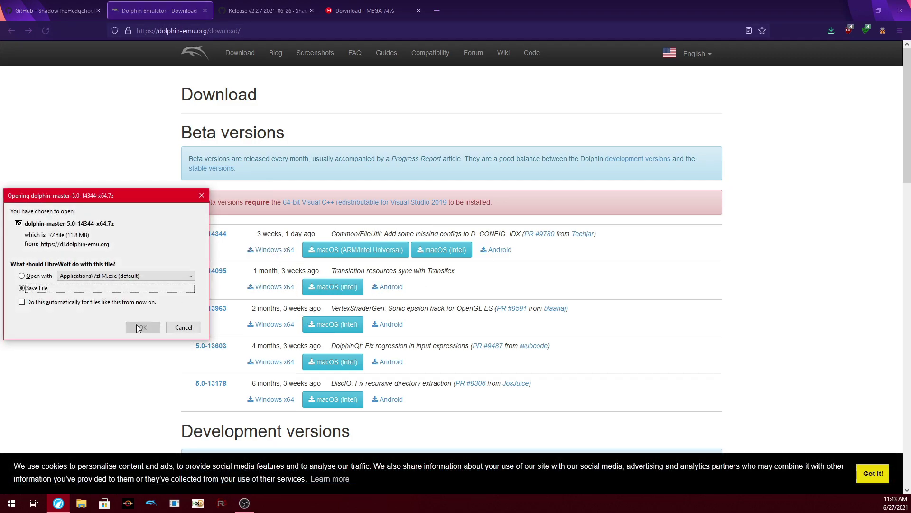
{"action": "key", "text": "Return"}
Extract dolphin-master-5.0-14344-x64.7z and 2P-ShdTH-v2.2.7z in the Downloads folder, each into its own folder
{"action": "left_click", "coordinate": [830, 32]}
{"action": "left_click", "coordinate": [829, 37]}
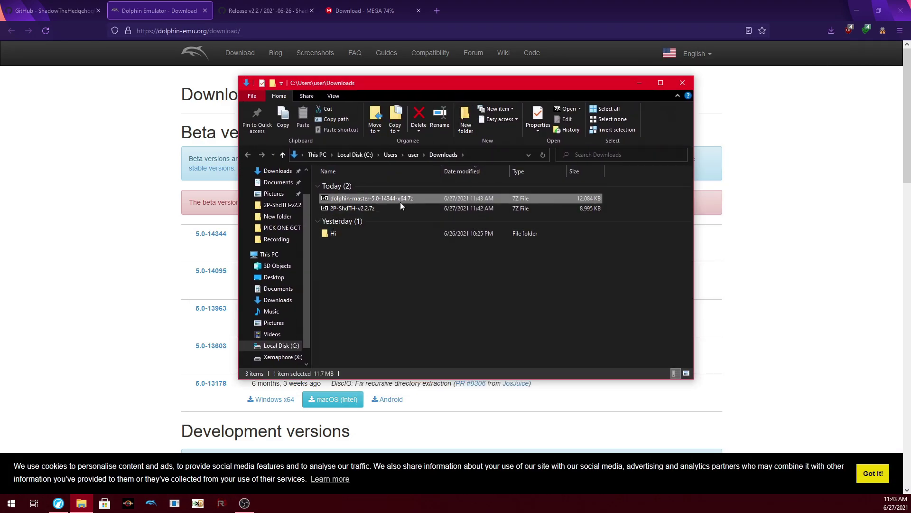
{"action": "right_click", "coordinate": [379, 203]}
{"action": "mouse_move", "coordinate": [412, 228]}
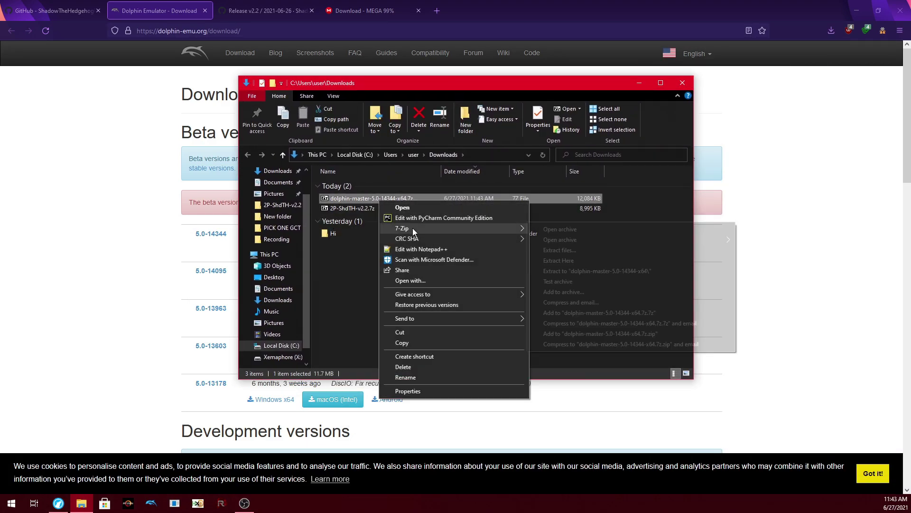
{"action": "left_click", "coordinate": [575, 271]}
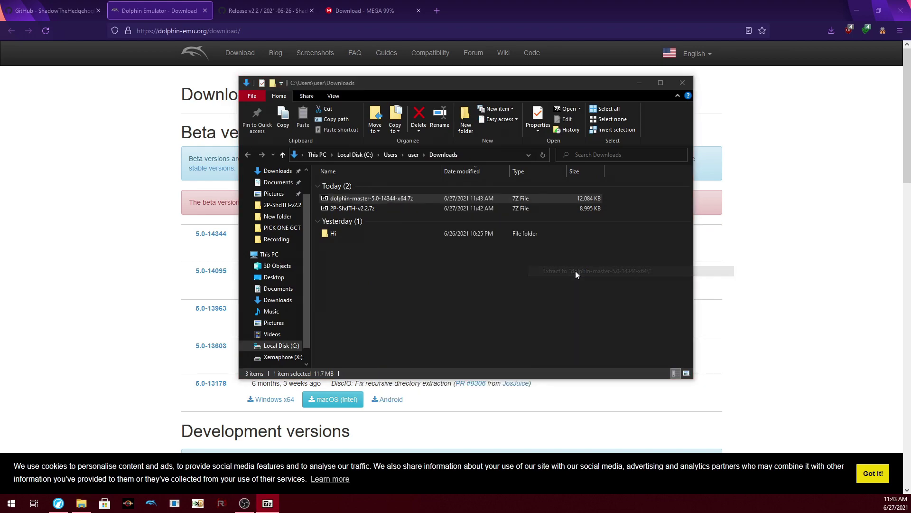
{"action": "right_click", "coordinate": [355, 207]}
{"action": "mouse_move", "coordinate": [474, 235]}
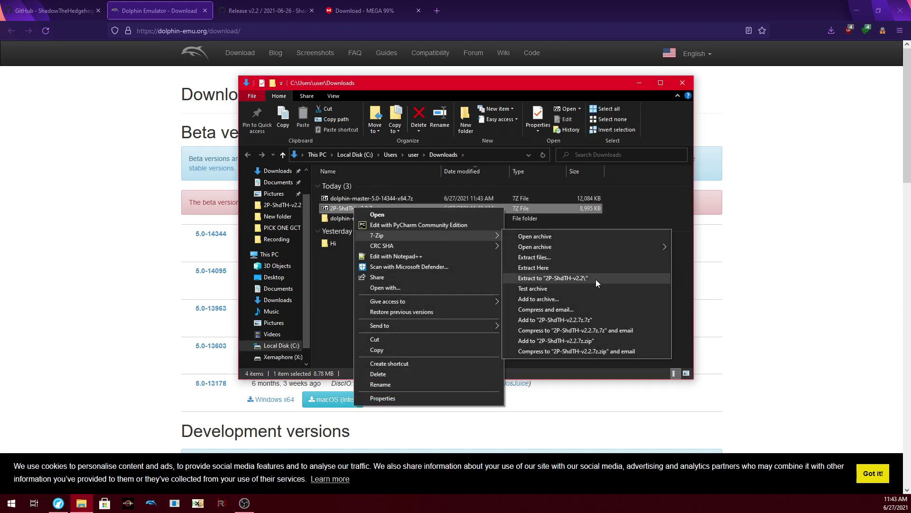
{"action": "left_click", "coordinate": [572, 271]}
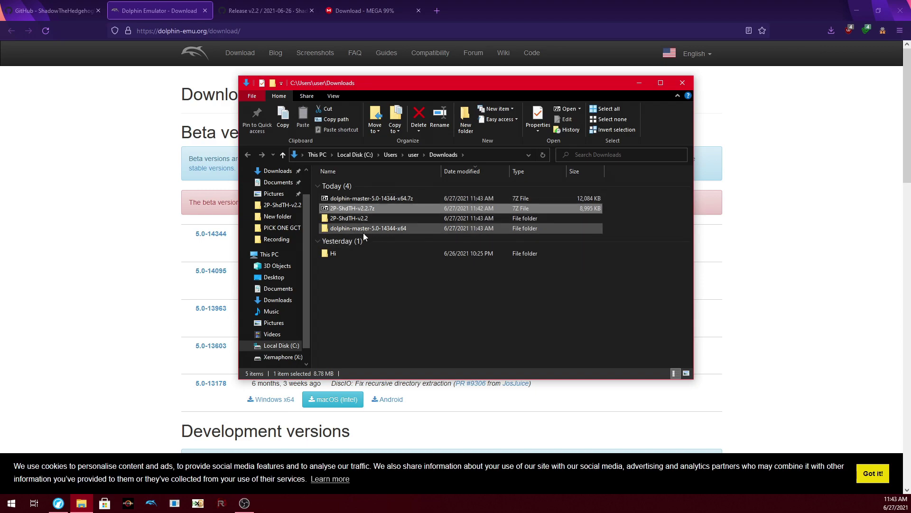
Close the Dolphin download page and save the texture pack 2P-ShdTH-SD_Textures-v1.1-DTL.7z from MEGA
{"action": "left_click", "coordinate": [211, 7]}
{"action": "left_click", "coordinate": [205, 10]}
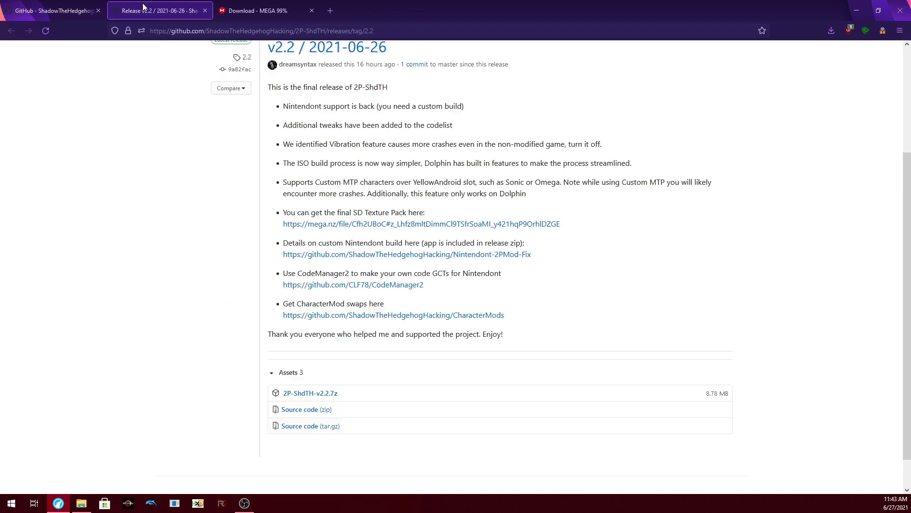
{"action": "left_click", "coordinate": [52, 11]}
{"action": "scroll", "coordinate": [270, 151], "scroll_direction": "down", "scroll_amount": 1}
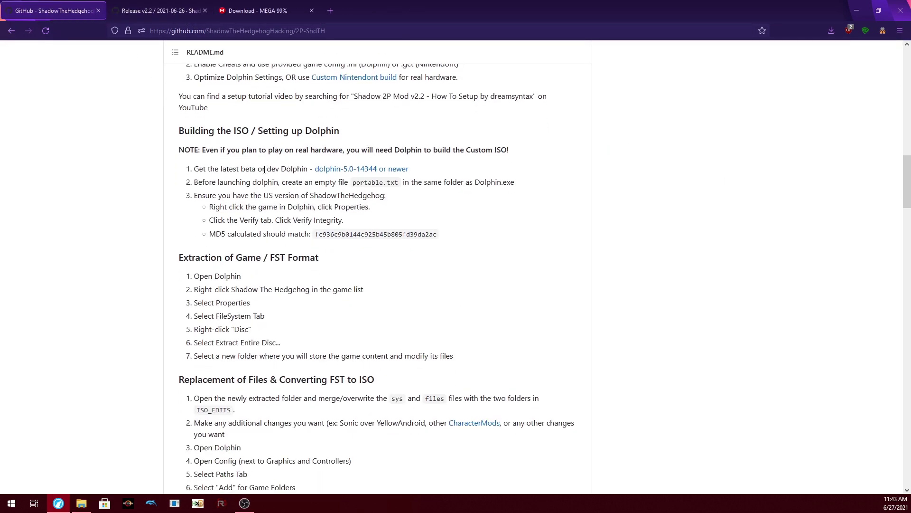
{"action": "left_click", "coordinate": [257, 10]}
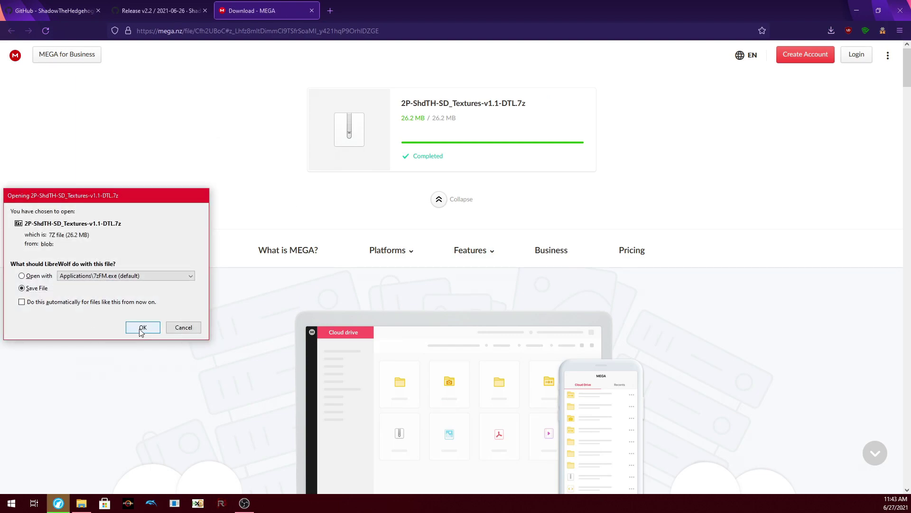
{"action": "left_click", "coordinate": [136, 327]}
{"action": "left_click", "coordinate": [310, 12]}
{"action": "left_click", "coordinate": [29, 16]}
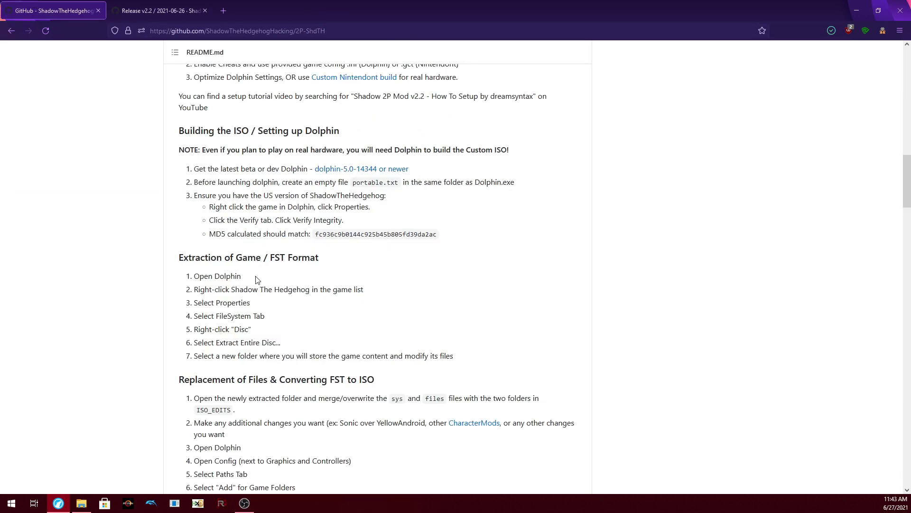
Create an empty text file named portable.txt next to Dolphin.exe in the extracted Dolphin-x64 folder
{"action": "scroll", "coordinate": [269, 325], "scroll_direction": "up", "scroll_amount": 1}
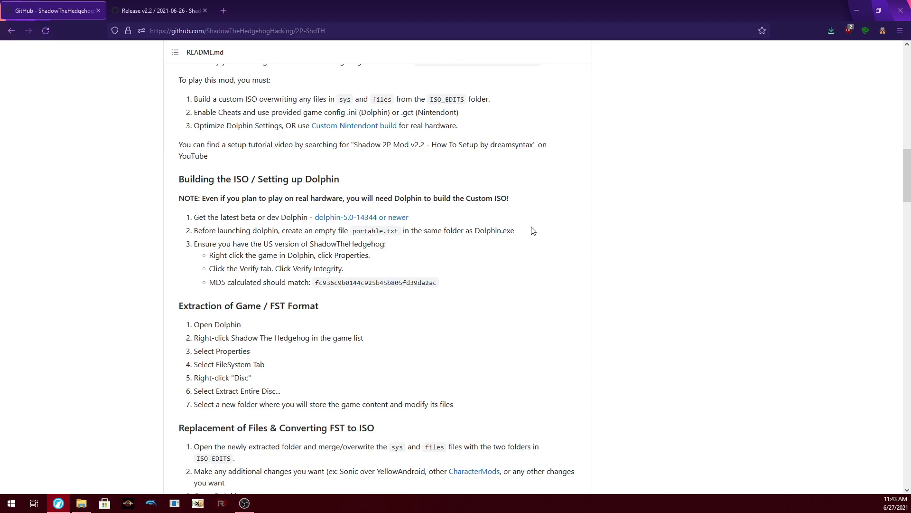
{"action": "left_click", "coordinate": [81, 503]}
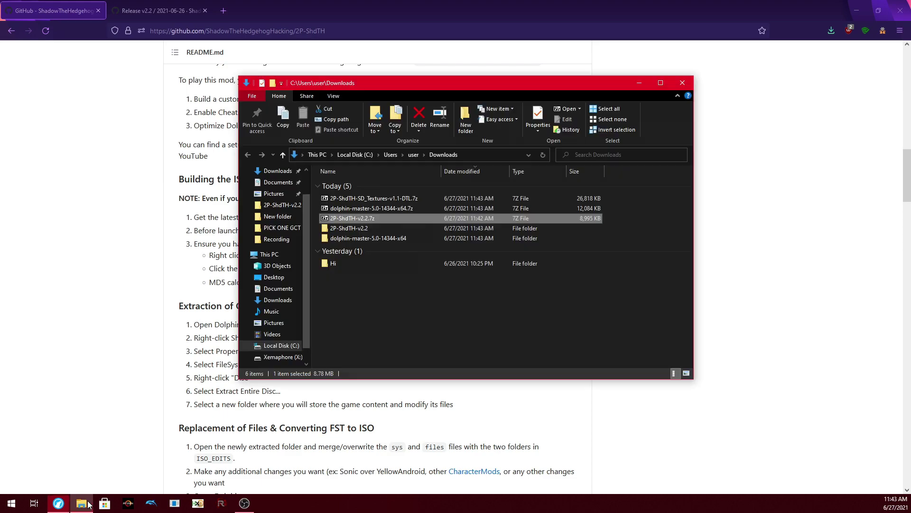
{"action": "double_click", "coordinate": [371, 241]}
{"action": "left_click_drag", "start_coordinate": [404, 86], "coordinate": [638, 89]}
{"action": "double_click", "coordinate": [576, 187]}
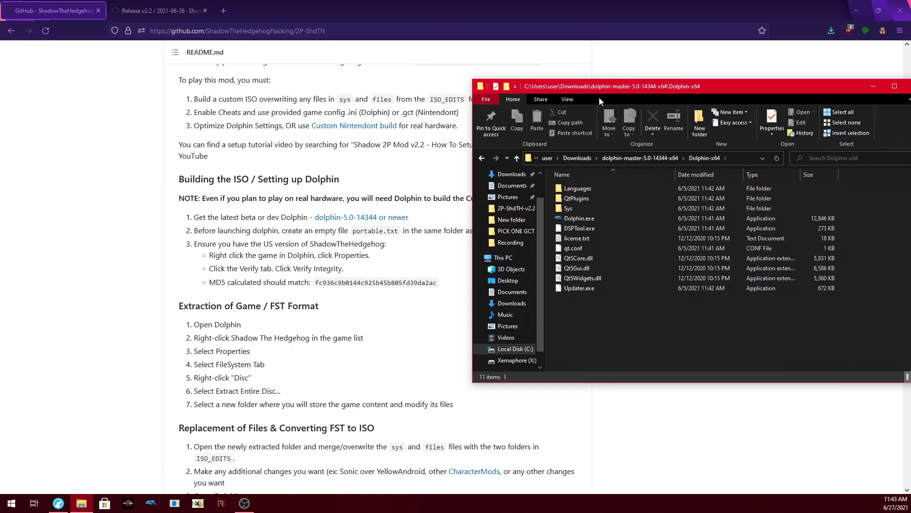
{"action": "right_click", "coordinate": [572, 329]}
{"action": "mouse_move", "coordinate": [619, 306]}
{"action": "left_click", "coordinate": [796, 392]}
{"action": "type", "text": "portable"}
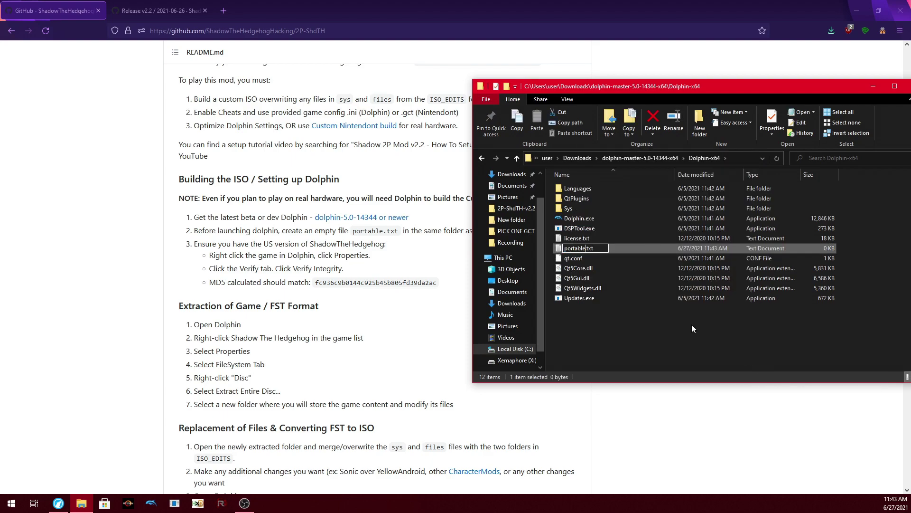
{"action": "key", "text": "Return"}
Launch Dolphin.exe and decline reporting information to Dolphin's developers
{"action": "double_click", "coordinate": [584, 218]}
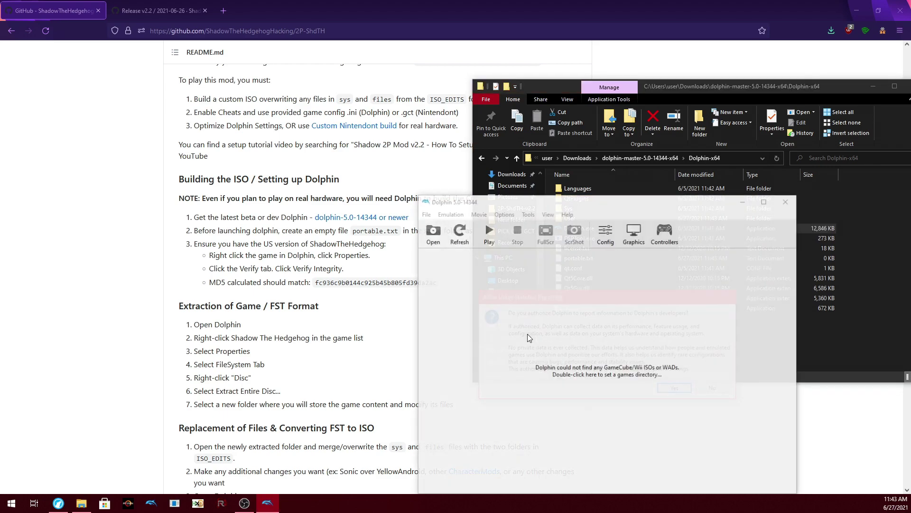
{"action": "left_click", "coordinate": [723, 386]}
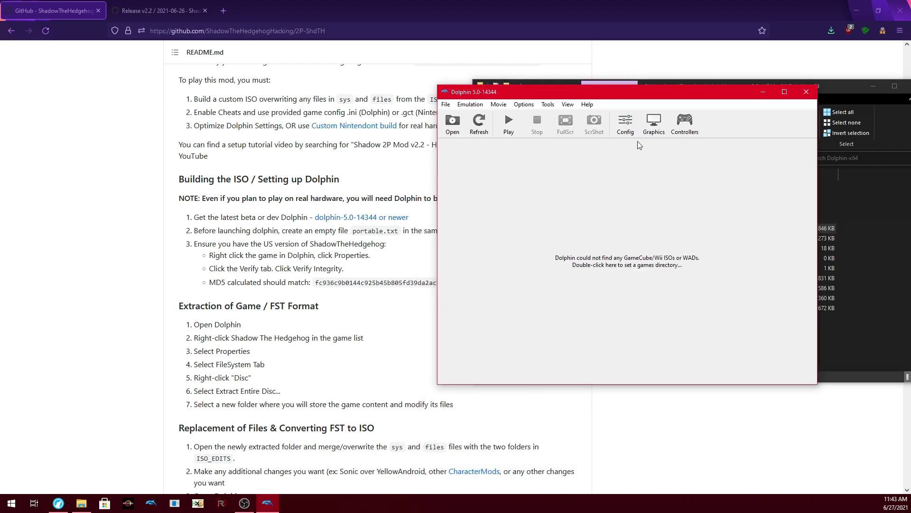
Set Dolphin's games directory to the folder containing the Shadow the Hedgehog ISO
{"action": "double_click", "coordinate": [564, 253]}
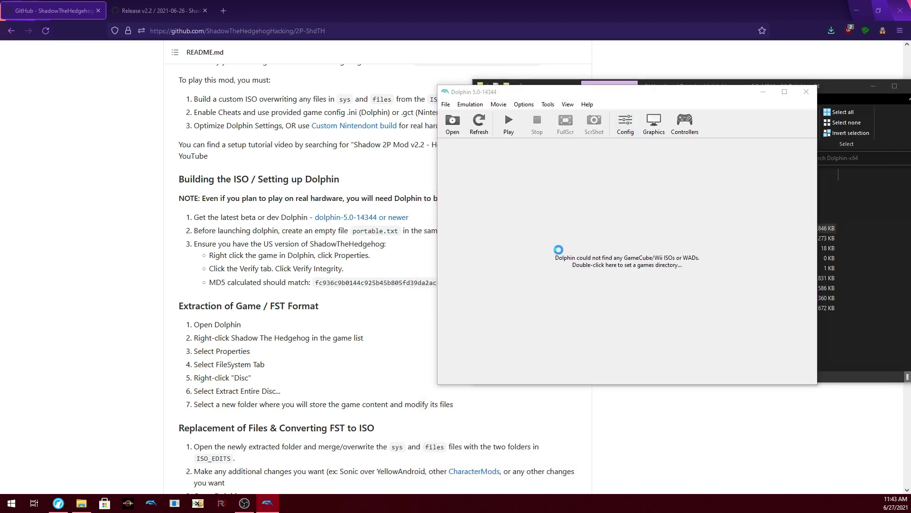
{"action": "left_click", "coordinate": [380, 173]}
{"action": "left_click", "coordinate": [820, 425]}
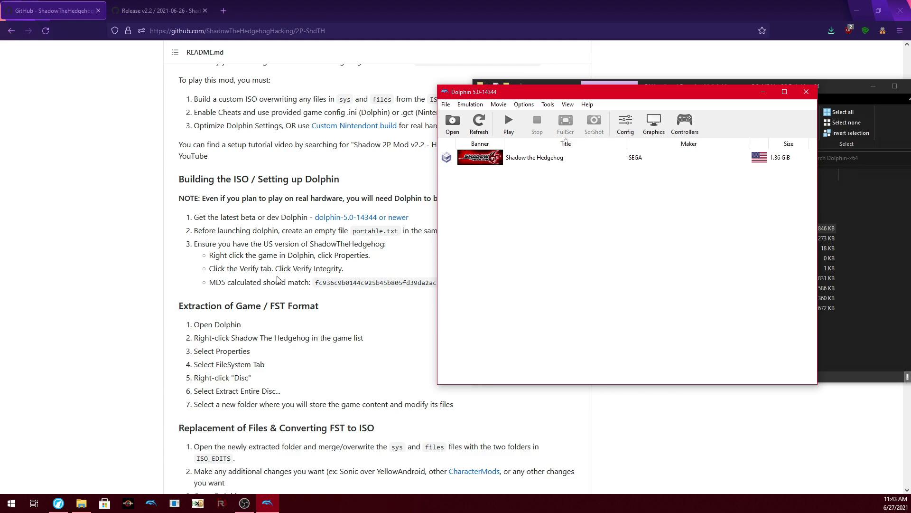
Verify the integrity of the Shadow the Hedgehog ISO in its properties with all checksums calculated, then close the dialog
{"action": "right_click", "coordinate": [507, 158]}
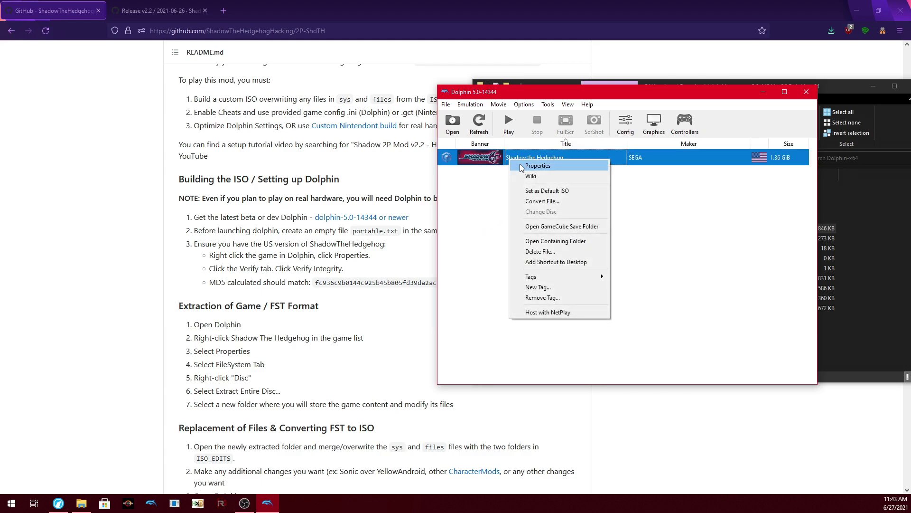
{"action": "left_click", "coordinate": [519, 165]}
{"action": "left_click", "coordinate": [701, 100]}
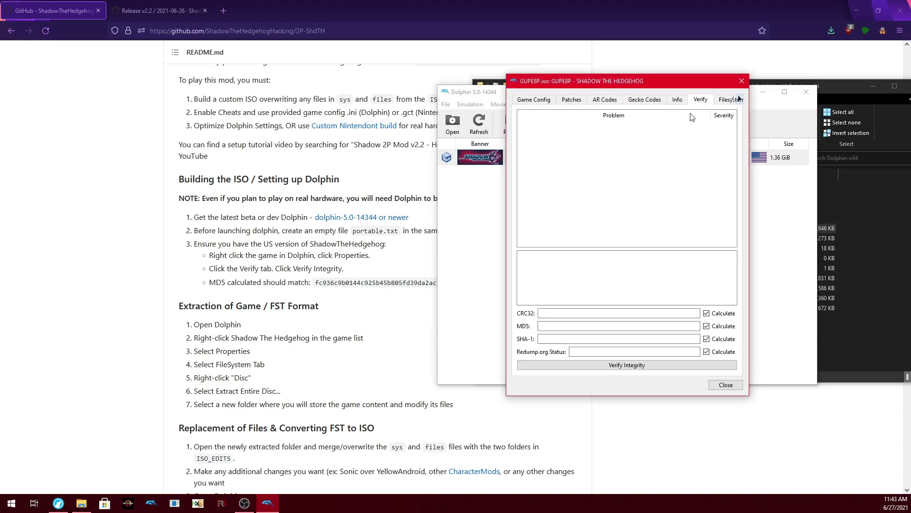
{"action": "left_click", "coordinate": [587, 365]}
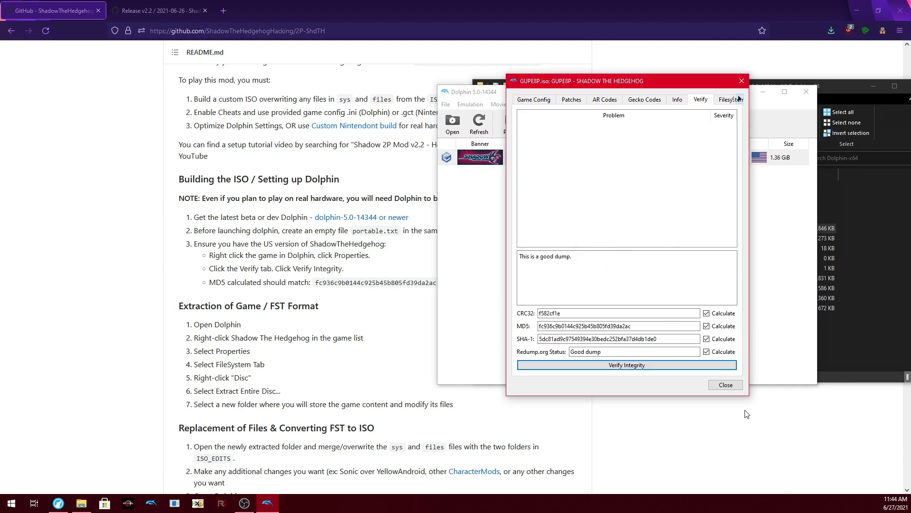
{"action": "left_click", "coordinate": [726, 385]}
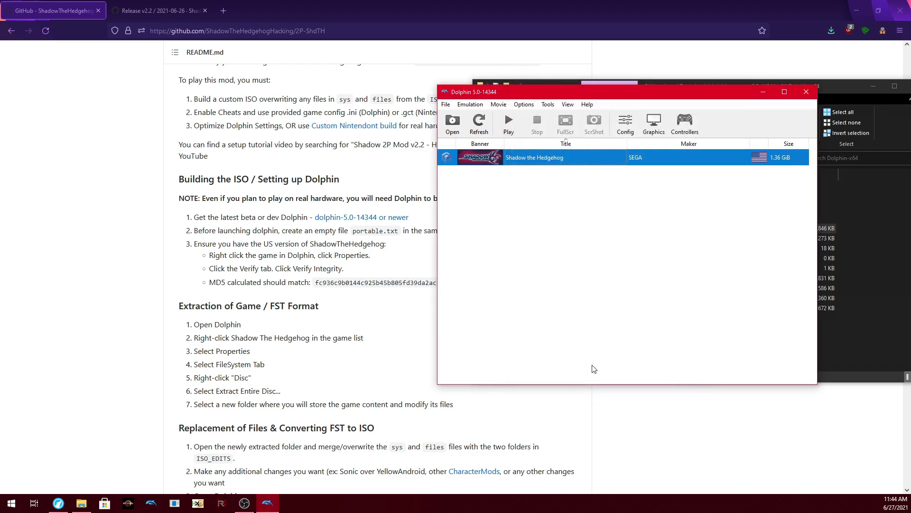
Extract the entire disc of the Shadow the Hedgehog ISO into a new Desktop folder named 2PExtracted, then close the game properties
{"action": "scroll", "coordinate": [386, 380], "scroll_direction": "down", "scroll_amount": 4}
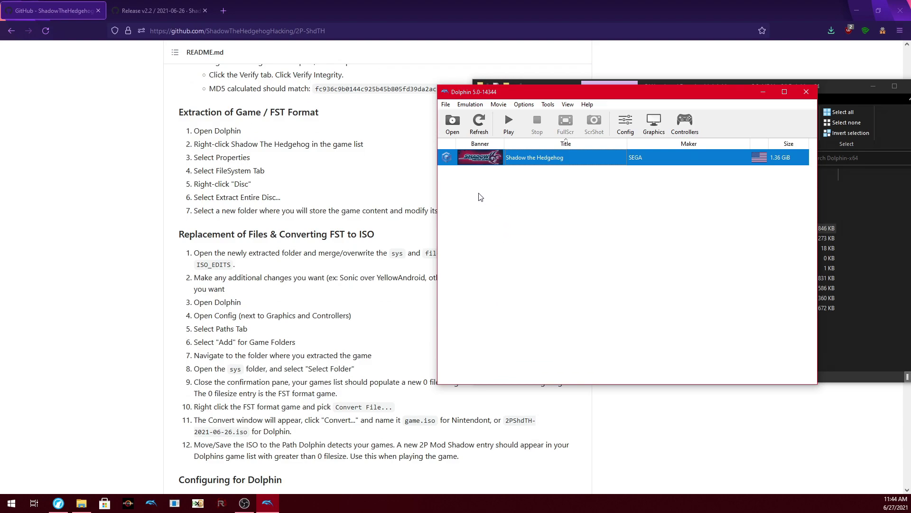
{"action": "right_click", "coordinate": [508, 159]}
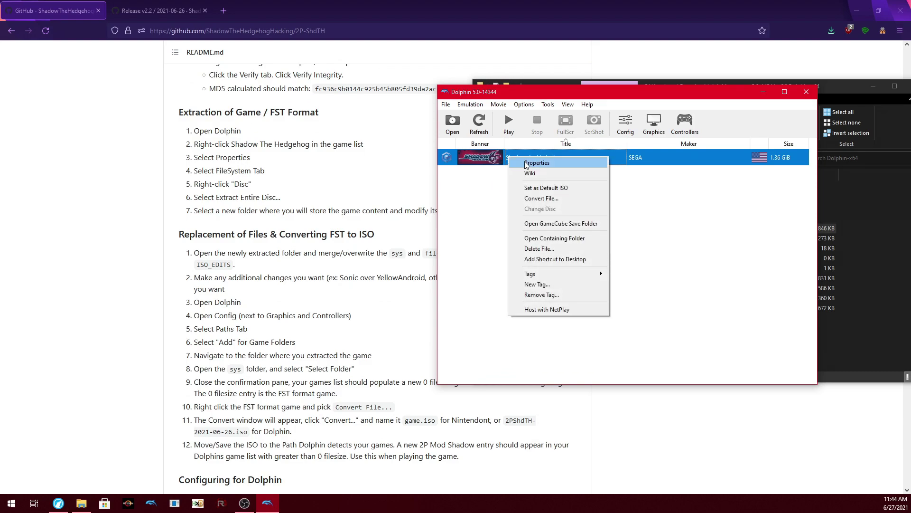
{"action": "left_click", "coordinate": [525, 163]}
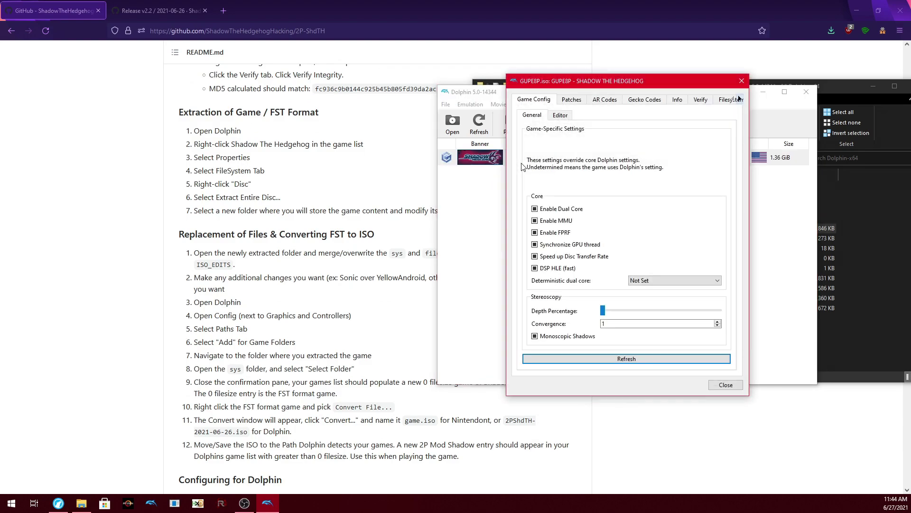
{"action": "left_click", "coordinate": [720, 101]}
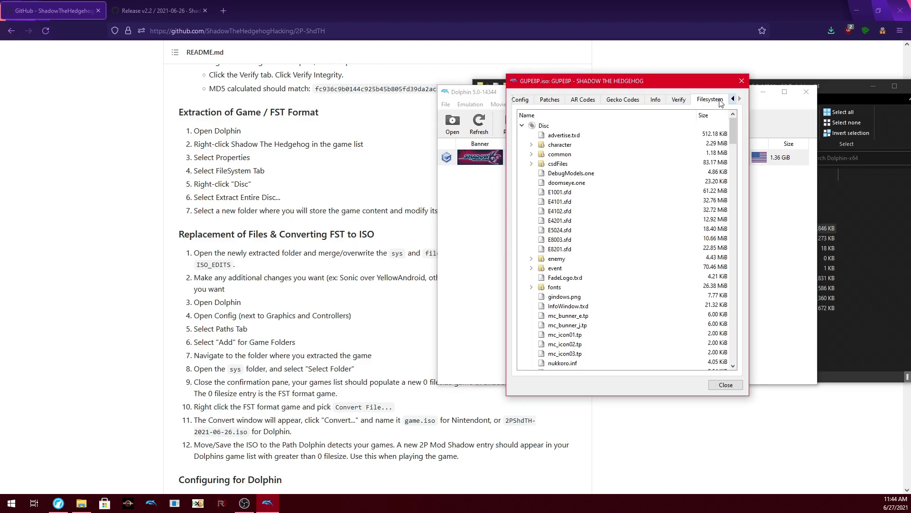
{"action": "right_click", "coordinate": [553, 128]}
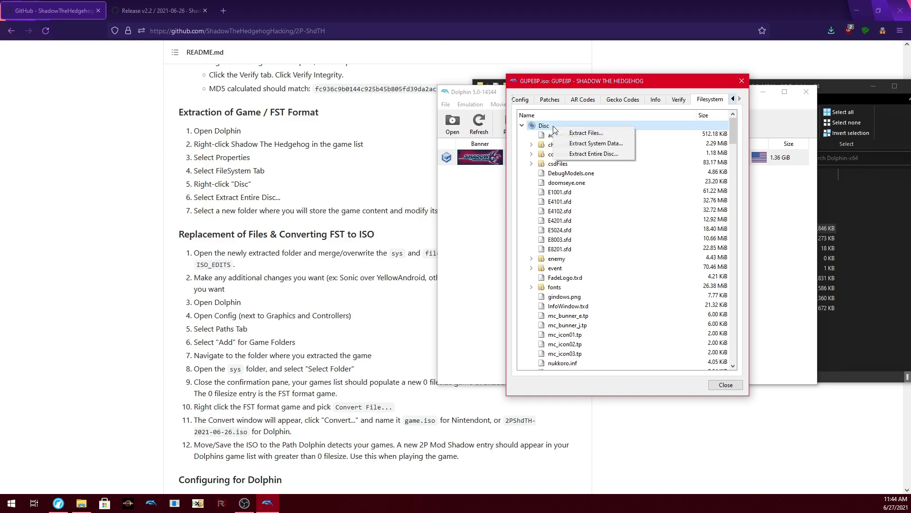
{"action": "left_click", "coordinate": [611, 156]}
{"action": "left_click", "coordinate": [412, 130]}
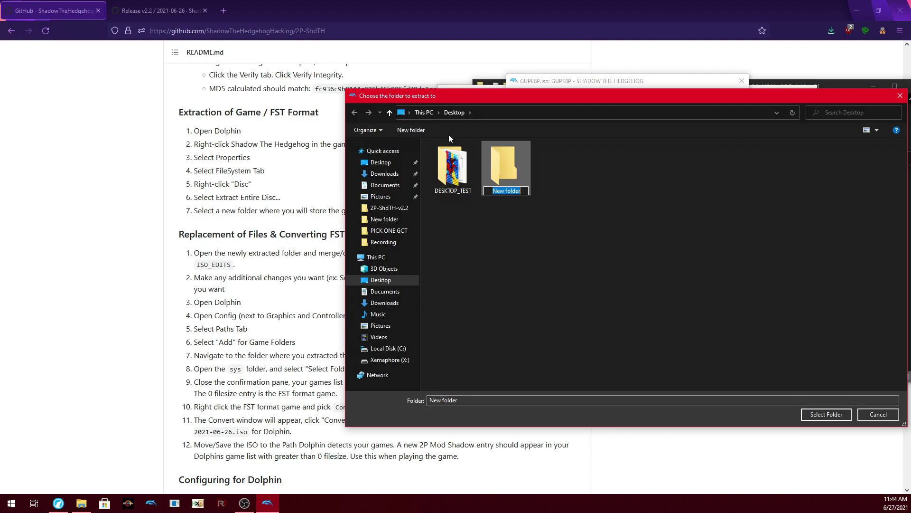
{"action": "type", "text": "2PExtracted"}
{"action": "key", "text": "Return"}
{"action": "double_click", "coordinate": [506, 171]}
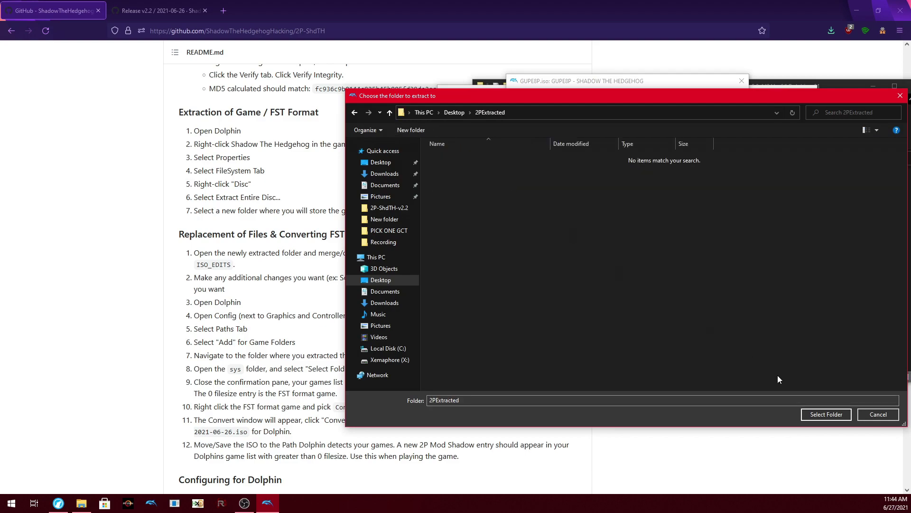
{"action": "left_click", "coordinate": [827, 414]}
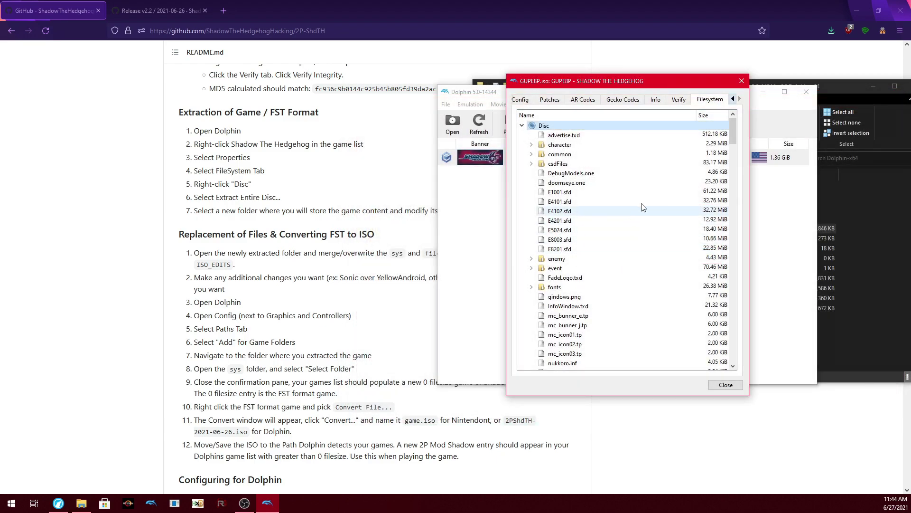
{"action": "left_click", "coordinate": [742, 80]}
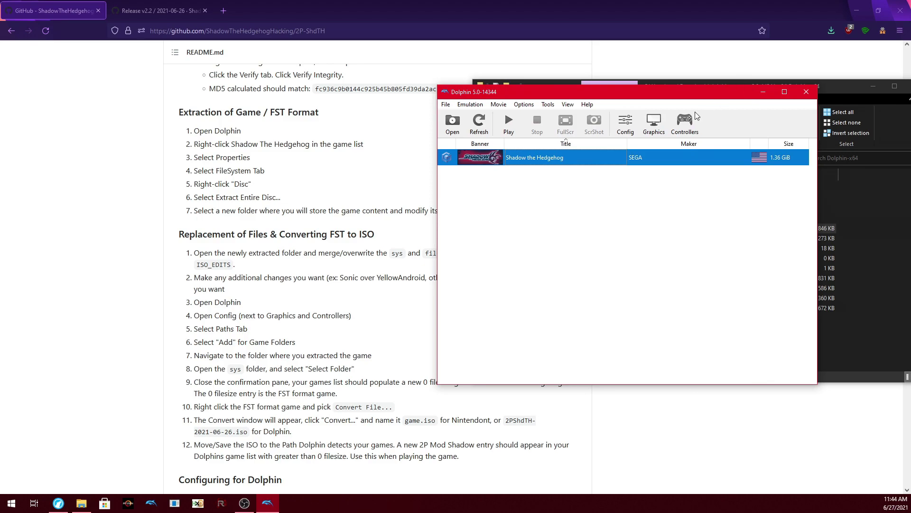
Copy the files and sys folders from ISO_EDITS inside the 2P-ShdTH-v2.2 folder in Downloads, using a new File Explorer window
{"action": "left_click_drag", "start_coordinate": [489, 92], "coordinate": [57, 263]}
{"action": "left_click", "coordinate": [648, 342]}
{"action": "left_click", "coordinate": [647, 341]}
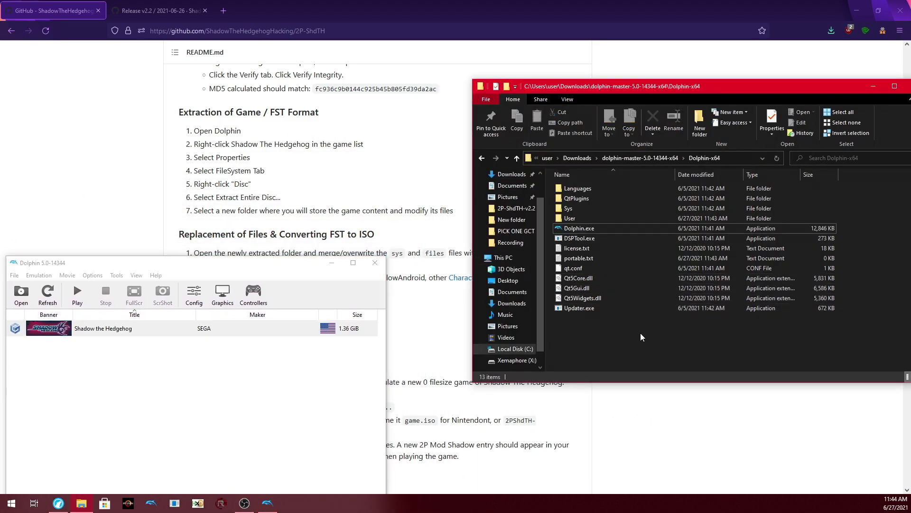
{"action": "key", "text": "super+e"}
{"action": "left_click", "coordinate": [42, 126]}
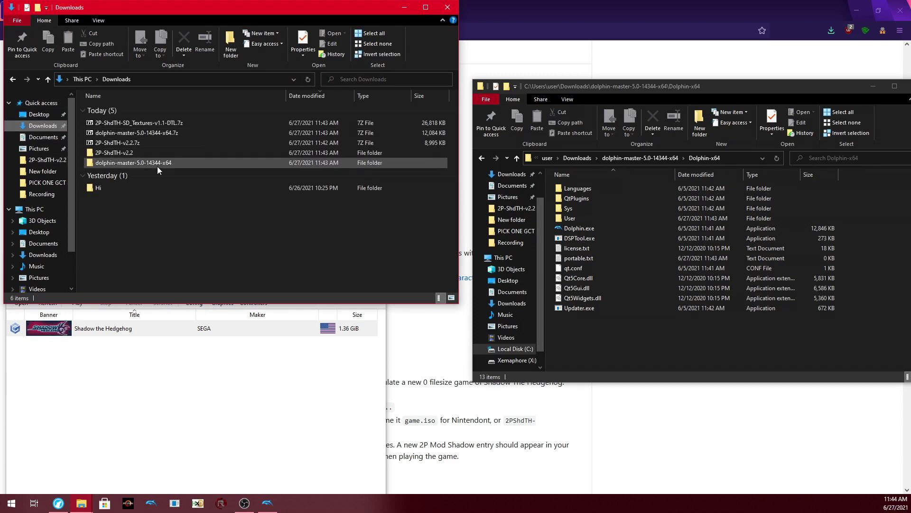
{"action": "double_click", "coordinate": [123, 153]}
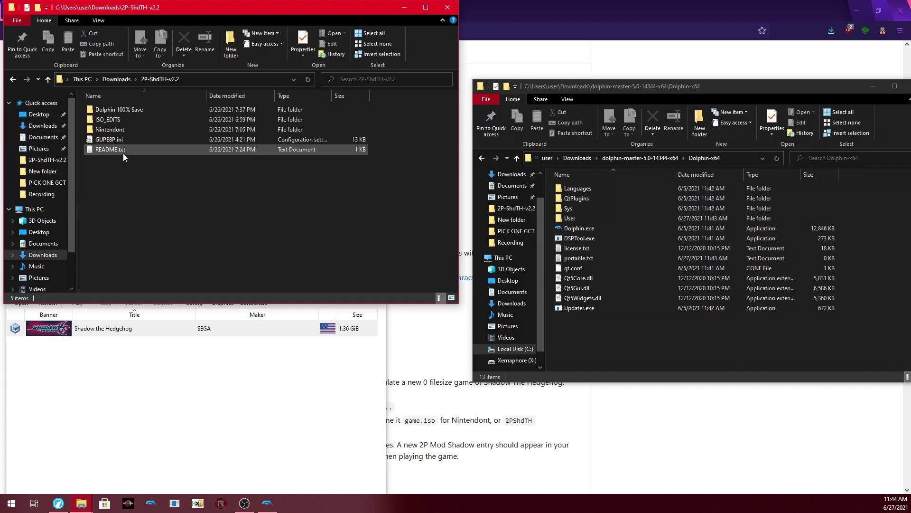
{"action": "left_click", "coordinate": [118, 121]}
{"action": "double_click", "coordinate": [118, 118]}
{"action": "left_click_drag", "start_coordinate": [118, 120], "coordinate": [121, 107]}
{"action": "key", "text": "ctrl+c"}
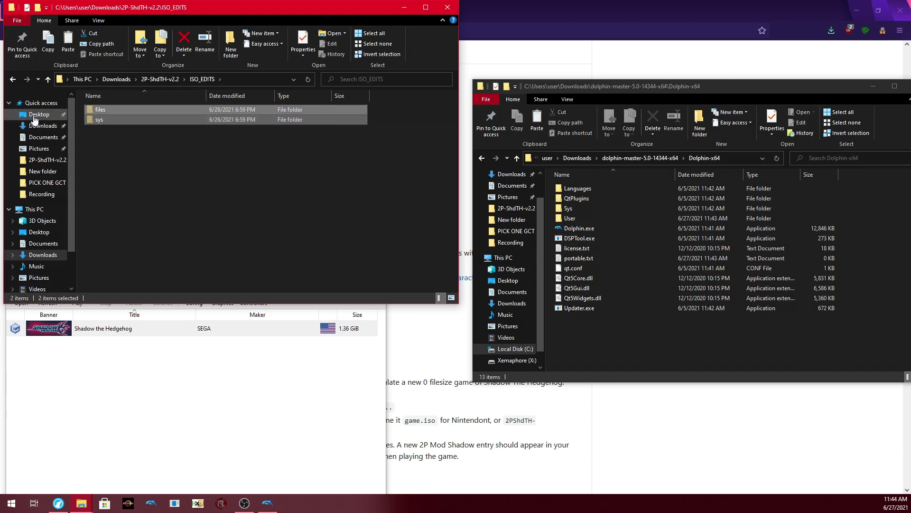
Paste the copied mod folders into 2PExtracted on the Desktop, replacing the existing files
{"action": "left_click", "coordinate": [39, 115]}
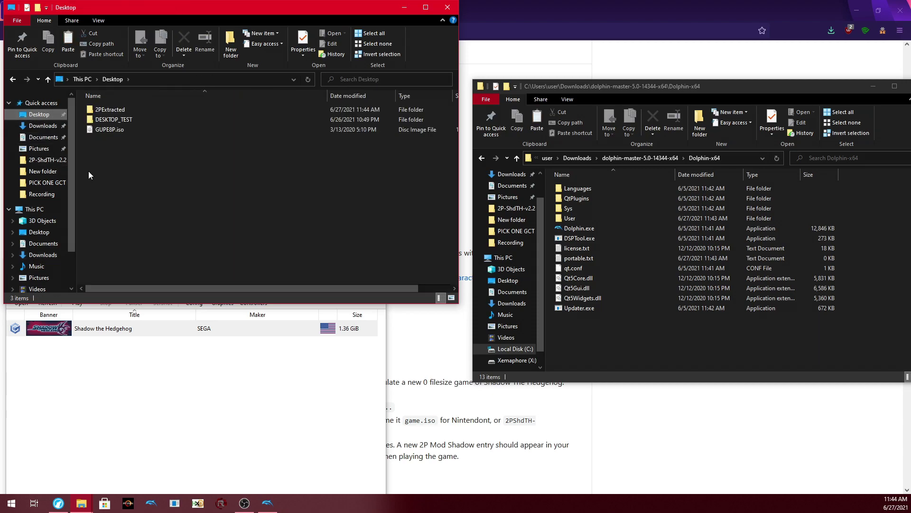
{"action": "double_click", "coordinate": [117, 110]}
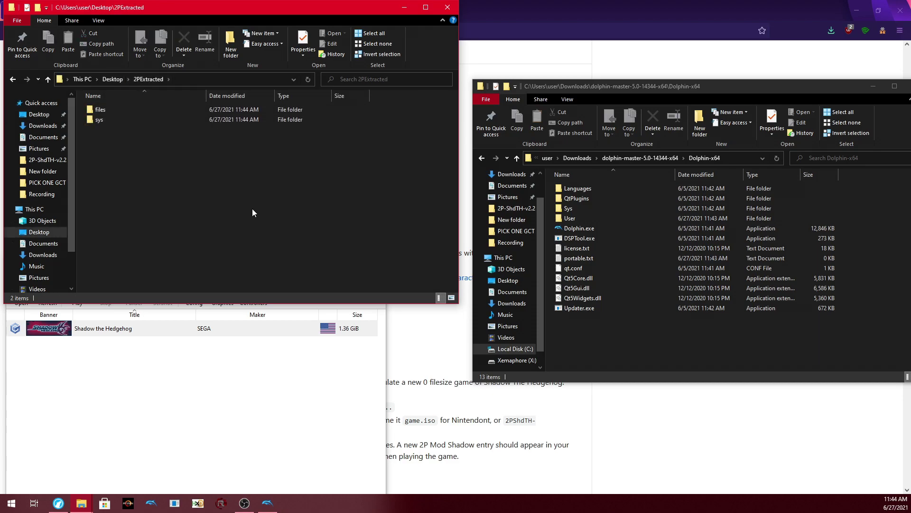
{"action": "key", "text": "ctrl+v"}
{"action": "left_click", "coordinate": [417, 179]}
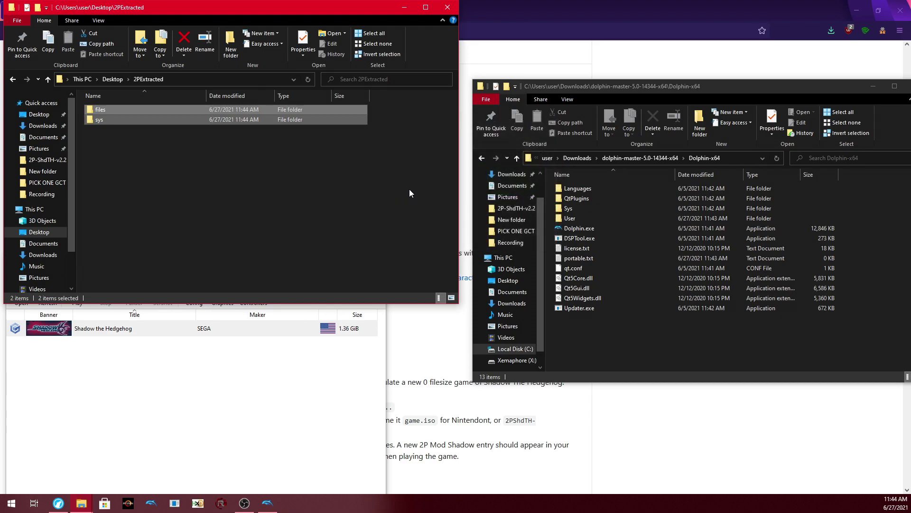
Switch to Dolphin and add the sys folder of Desktop\2PExtracted as a game folder in the path settings, then close the settings
{"action": "left_click_drag", "start_coordinate": [328, 4], "coordinate": [638, 224]}
{"action": "left_click", "coordinate": [307, 227]}
{"action": "scroll", "coordinate": [307, 226], "scroll_direction": "down", "scroll_amount": 3}
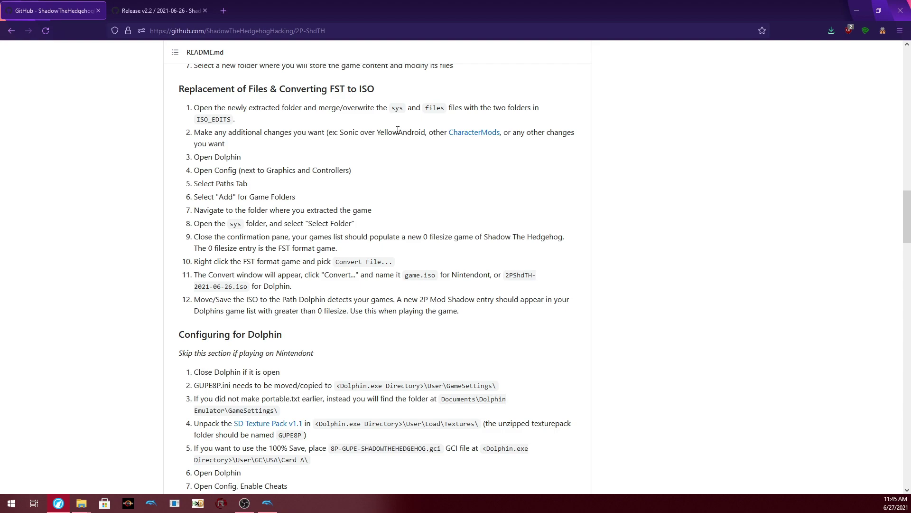
{"action": "key", "text": "alt+Tab"}
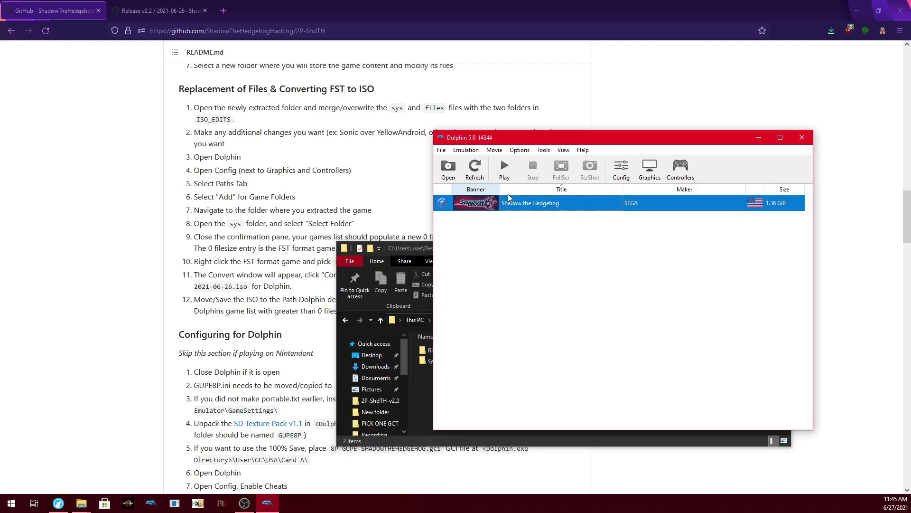
{"action": "left_click", "coordinate": [620, 168]}
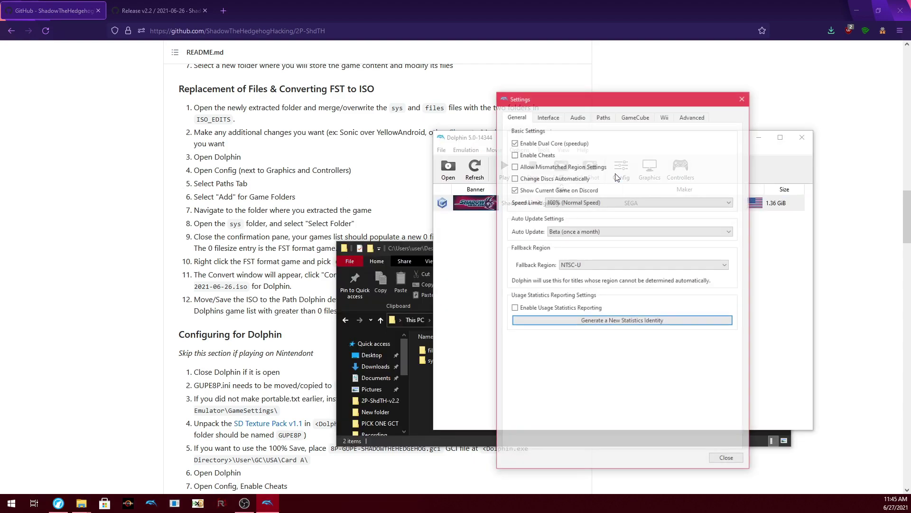
{"action": "left_click", "coordinate": [603, 117]}
{"action": "left_click", "coordinate": [675, 327]}
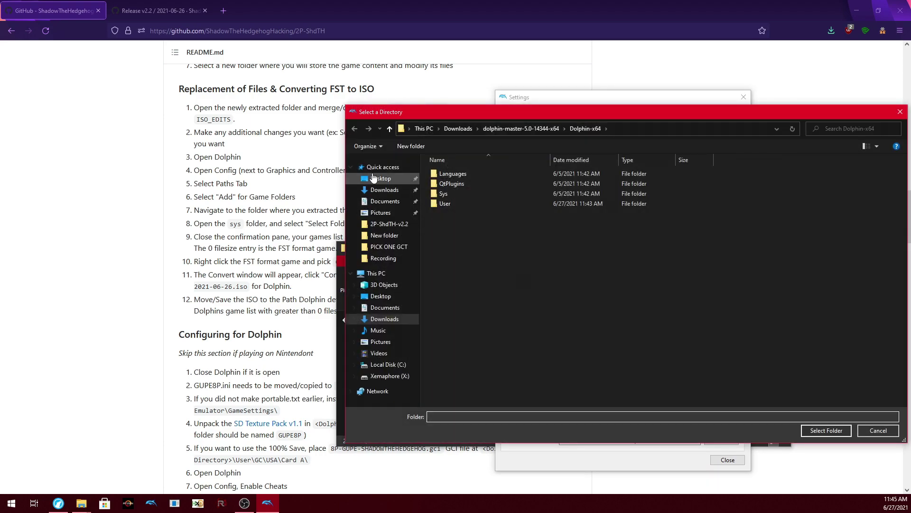
{"action": "left_click", "coordinate": [381, 178]}
{"action": "double_click", "coordinate": [454, 184]}
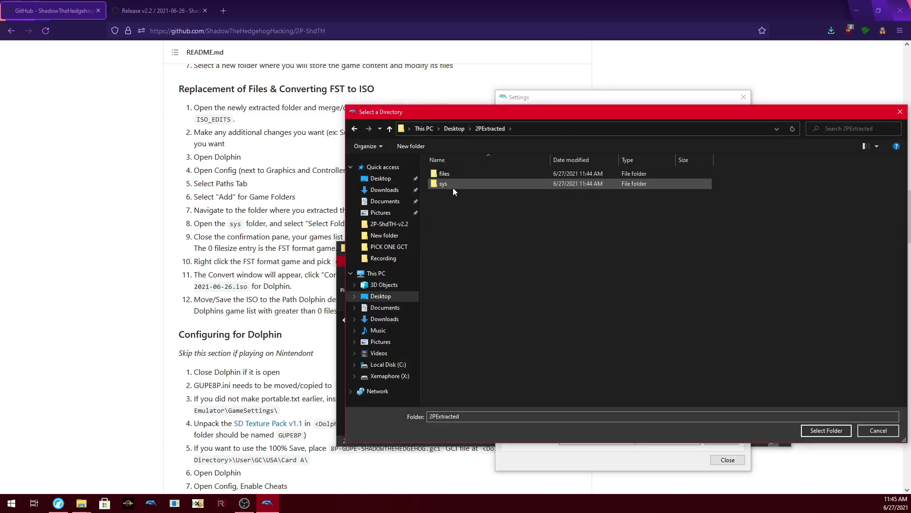
{"action": "double_click", "coordinate": [452, 187]}
{"action": "left_click", "coordinate": [827, 431]}
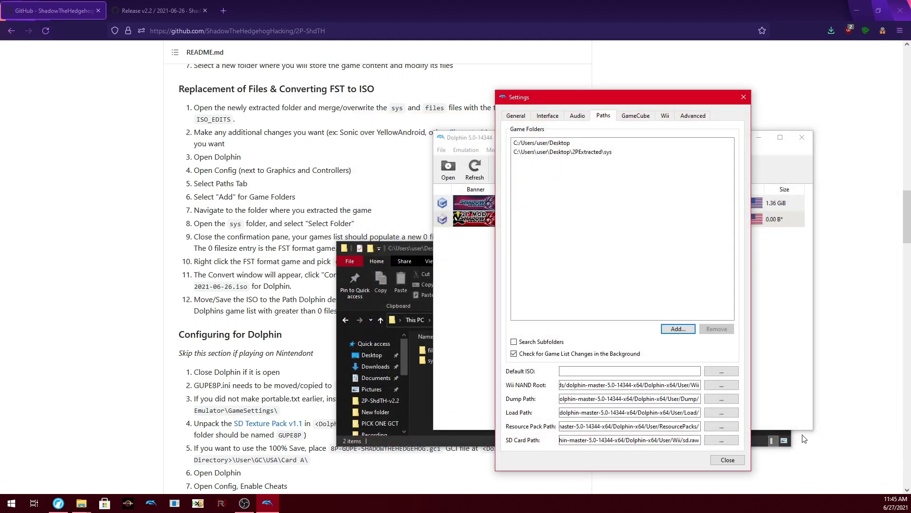
{"action": "left_click", "coordinate": [723, 460]}
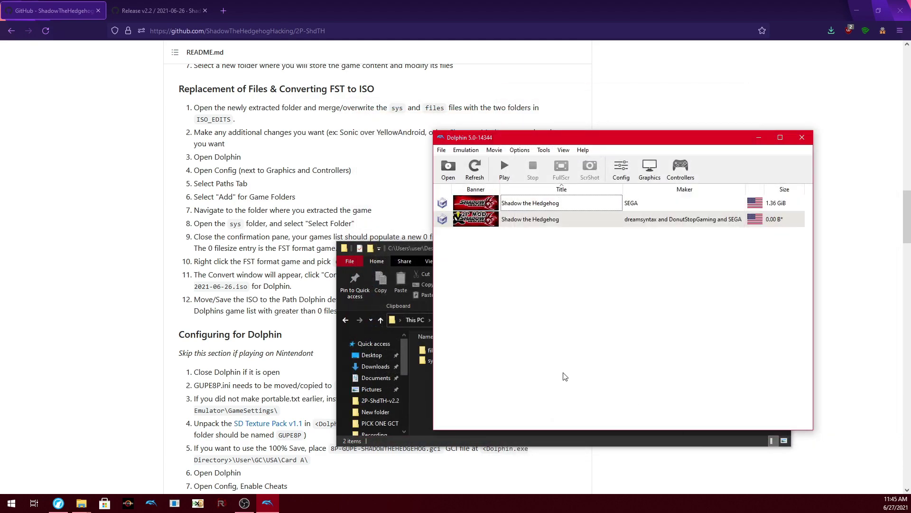
Convert the 0-byte 2P Mod game entry to ISO format and save it on the Desktop as game.iso
{"action": "left_click", "coordinate": [501, 225]}
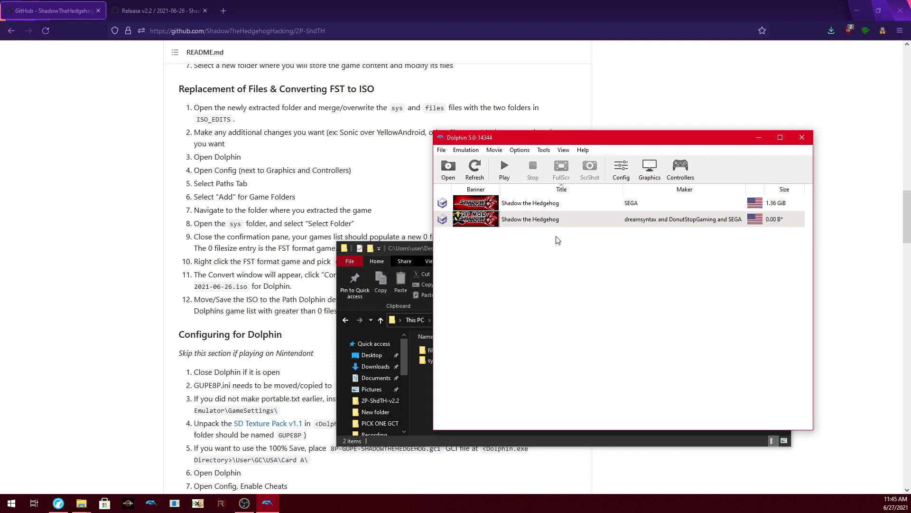
{"action": "right_click", "coordinate": [493, 219]}
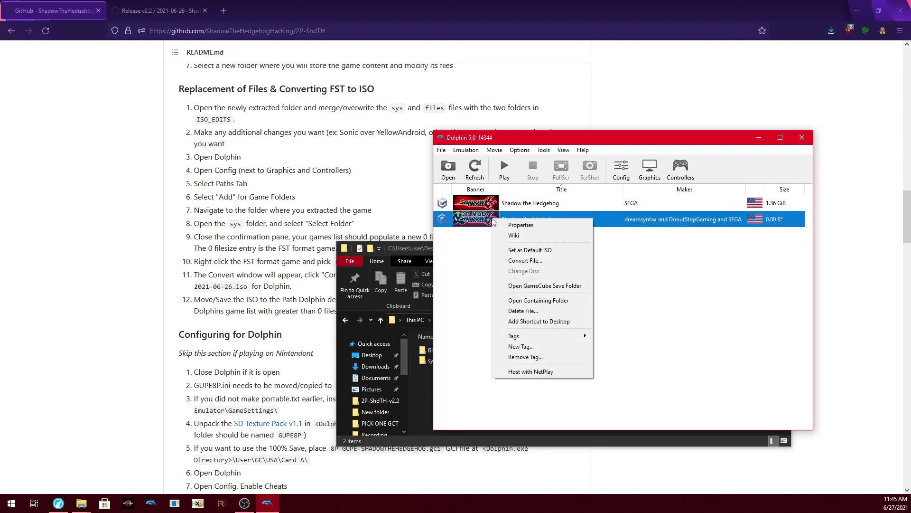
{"action": "left_click", "coordinate": [515, 262]}
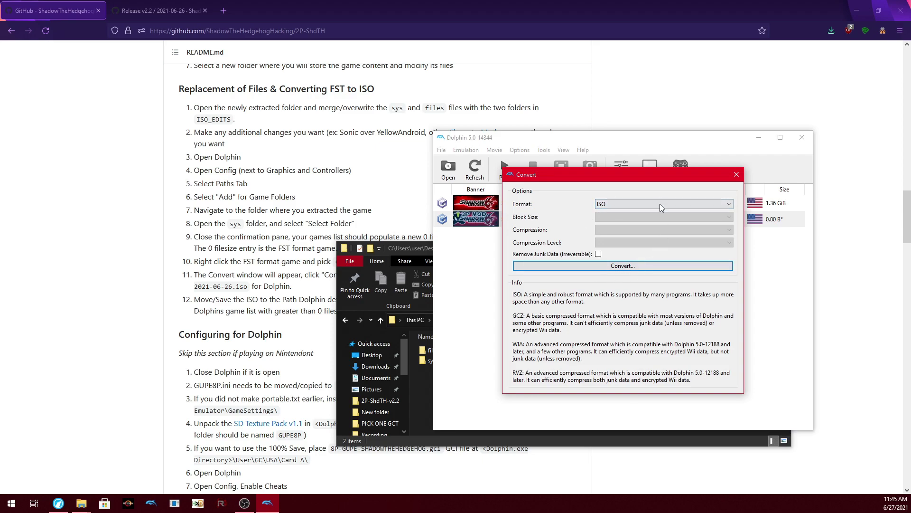
{"action": "left_click", "coordinate": [599, 265]}
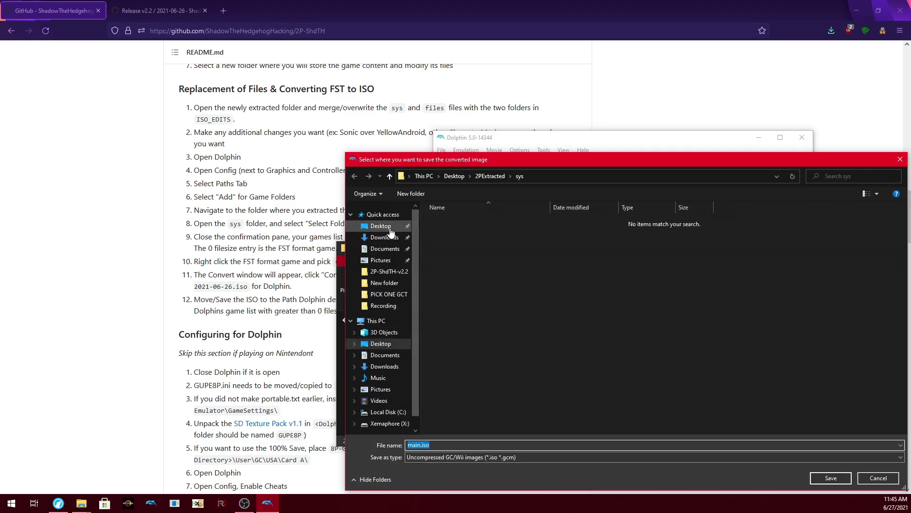
{"action": "left_click", "coordinate": [382, 226]}
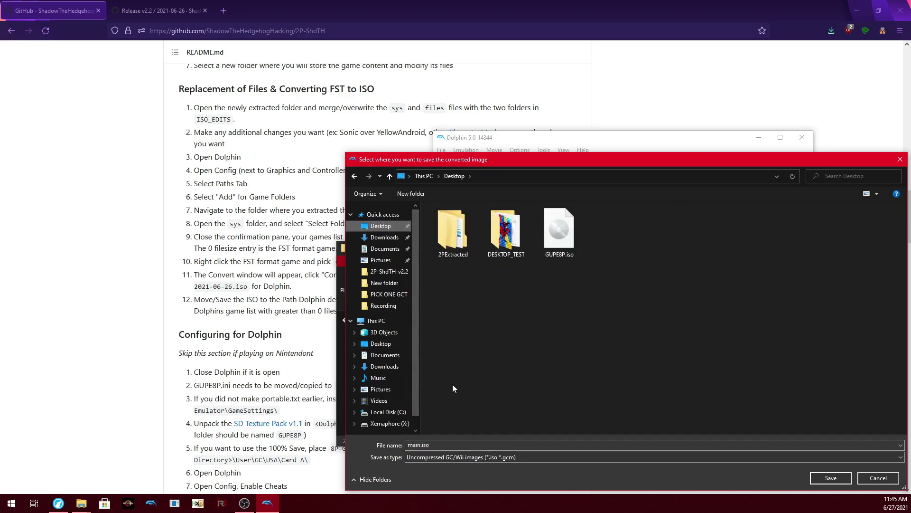
{"action": "double_click", "coordinate": [452, 445]}
{"action": "type", "text": "game.iso"}
{"action": "key", "text": "Return"}
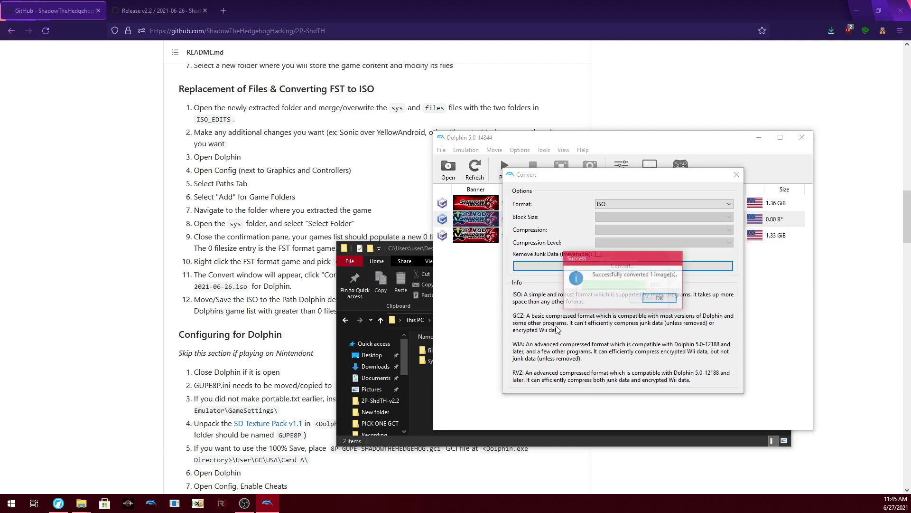
{"action": "left_click", "coordinate": [658, 298]}
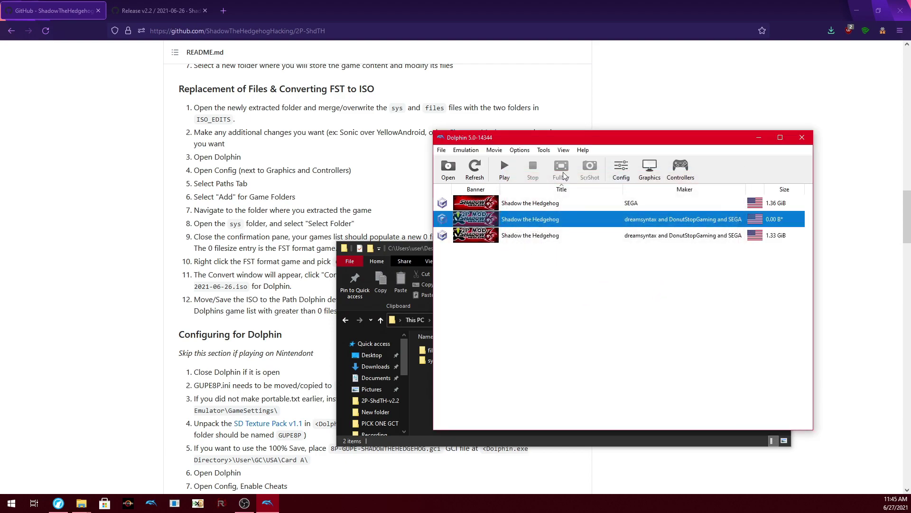
Purge the game list cache and select the converted 1.33 GiB 2P Mod entry in the game list
{"action": "left_click", "coordinate": [572, 234]}
{"action": "left_click", "coordinate": [778, 252]}
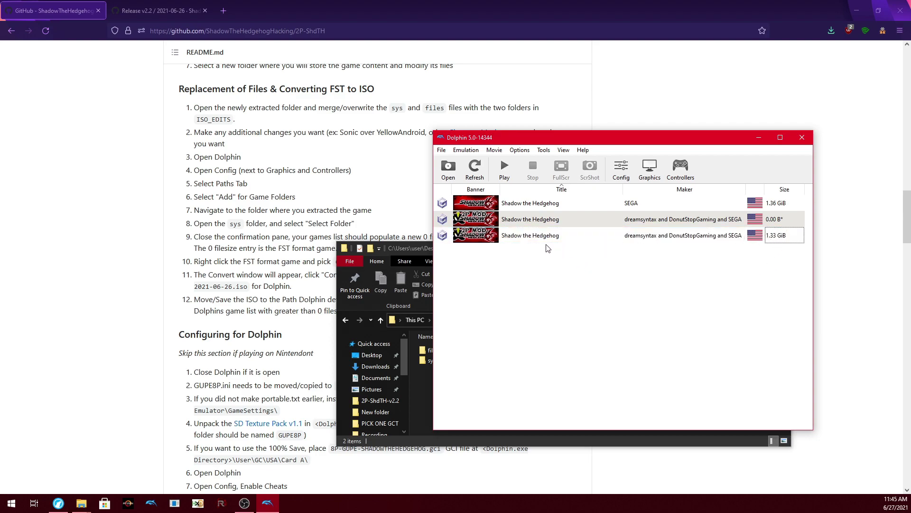
{"action": "left_click", "coordinate": [470, 241]}
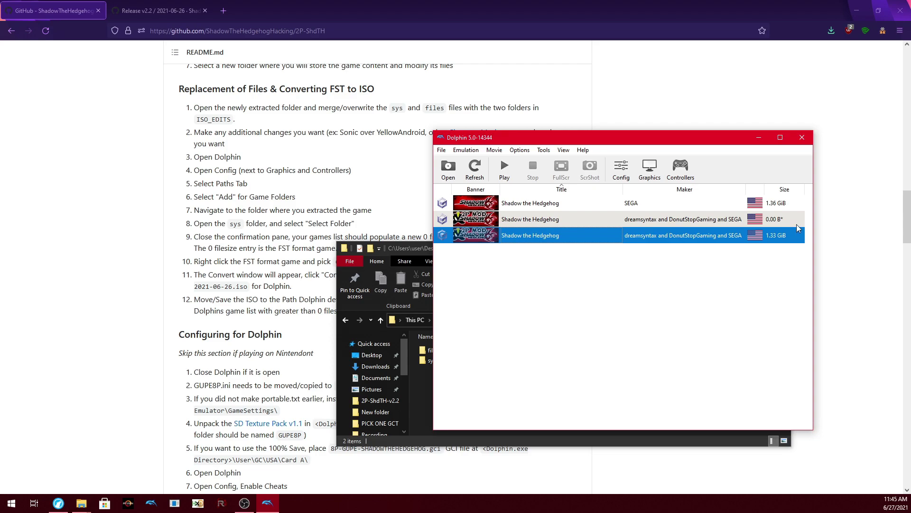
{"action": "left_click", "coordinate": [537, 246]}
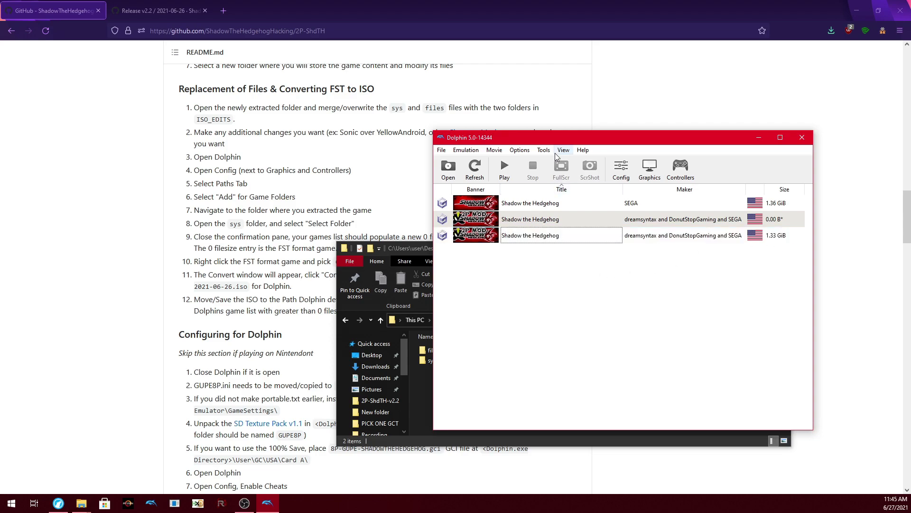
{"action": "left_click", "coordinate": [563, 150]}
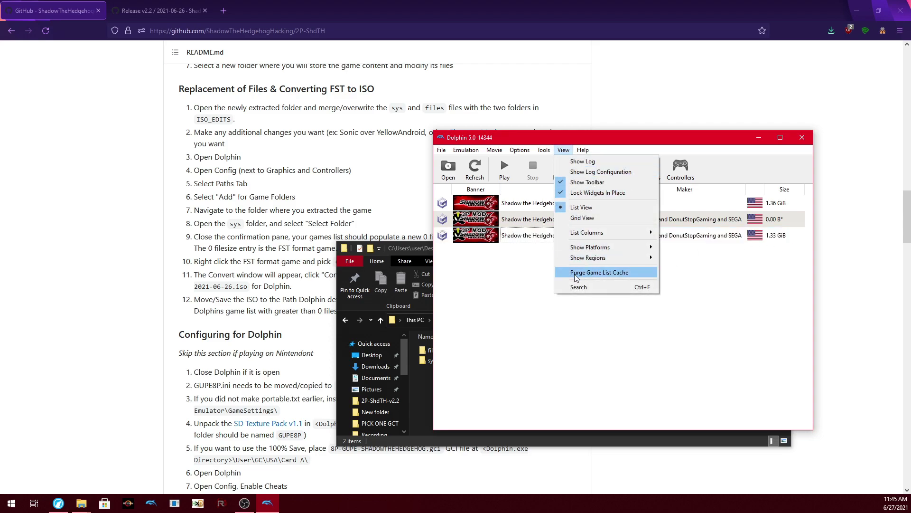
{"action": "left_click", "coordinate": [575, 274]}
{"action": "left_click", "coordinate": [755, 208]}
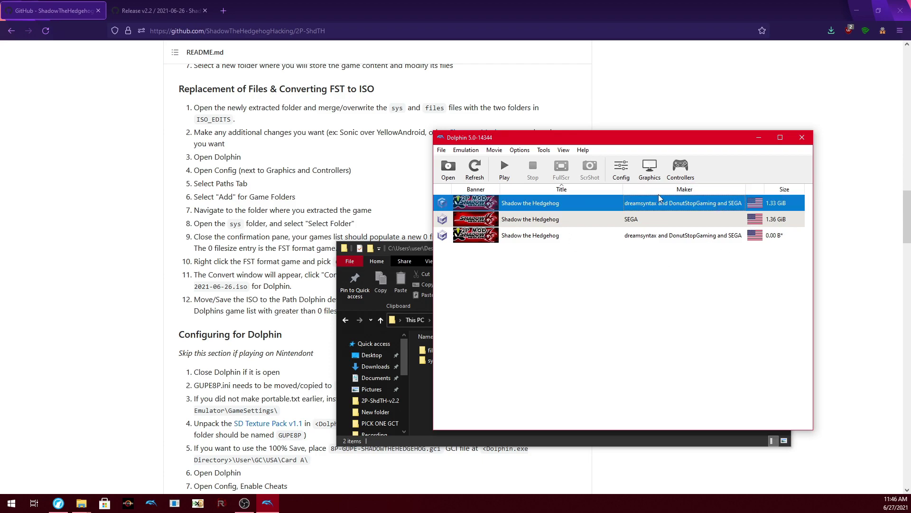
{"action": "right_click", "coordinate": [574, 204]}
{"action": "left_click", "coordinate": [530, 264]}
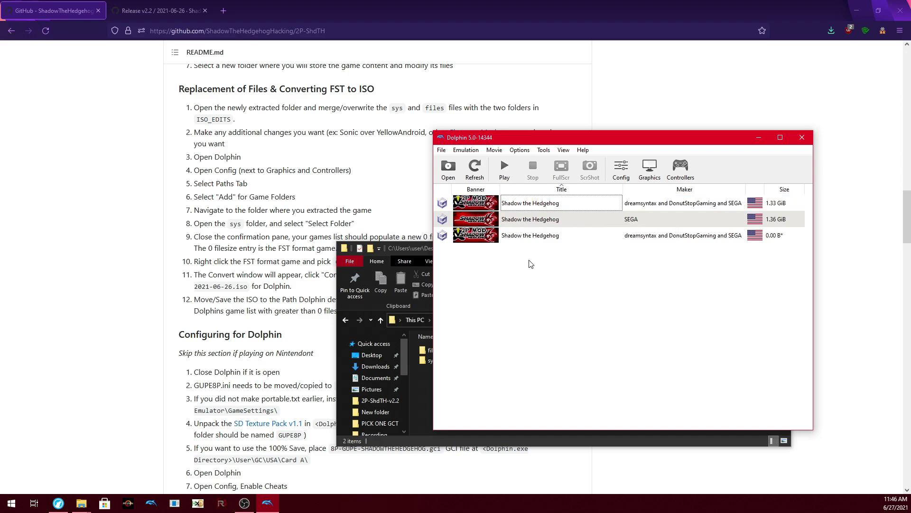
{"action": "left_click", "coordinate": [508, 206]}
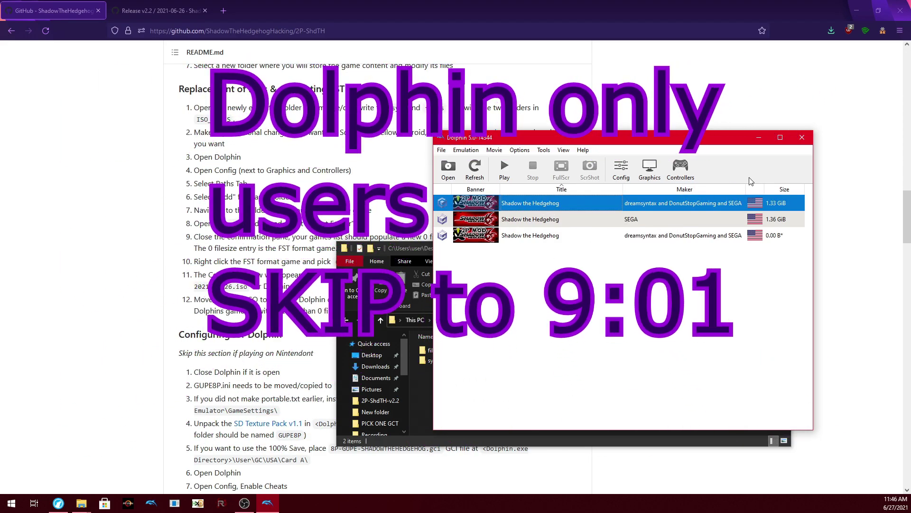
Minimize Dolphin, open the Nintendont folder of 2P-ShdTH-v2.2 in Downloads and look inside its Nintendont2PMod folder
{"action": "left_click", "coordinate": [759, 138]}
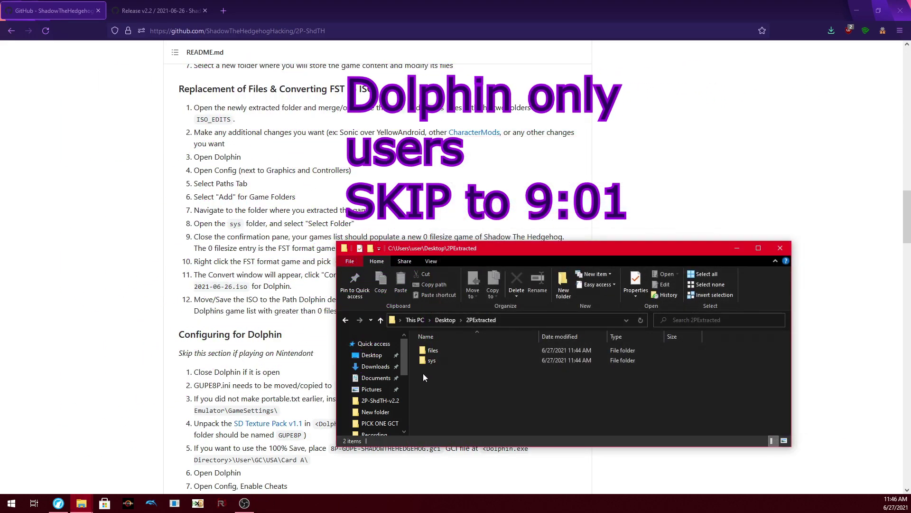
{"action": "left_click", "coordinate": [375, 365]}
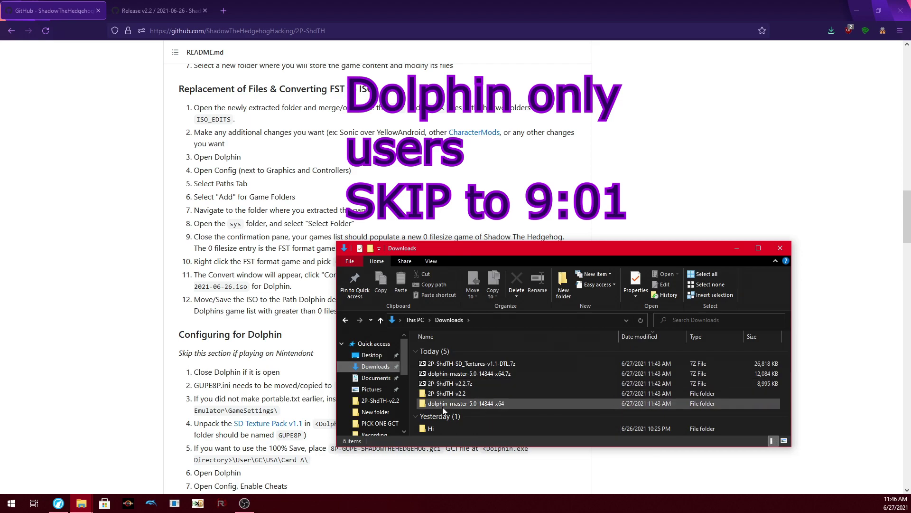
{"action": "double_click", "coordinate": [444, 393]}
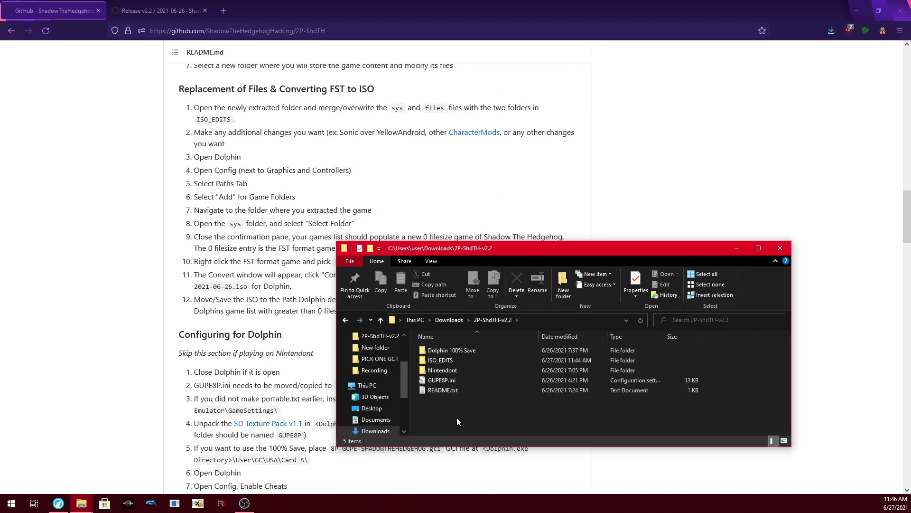
{"action": "double_click", "coordinate": [446, 369]}
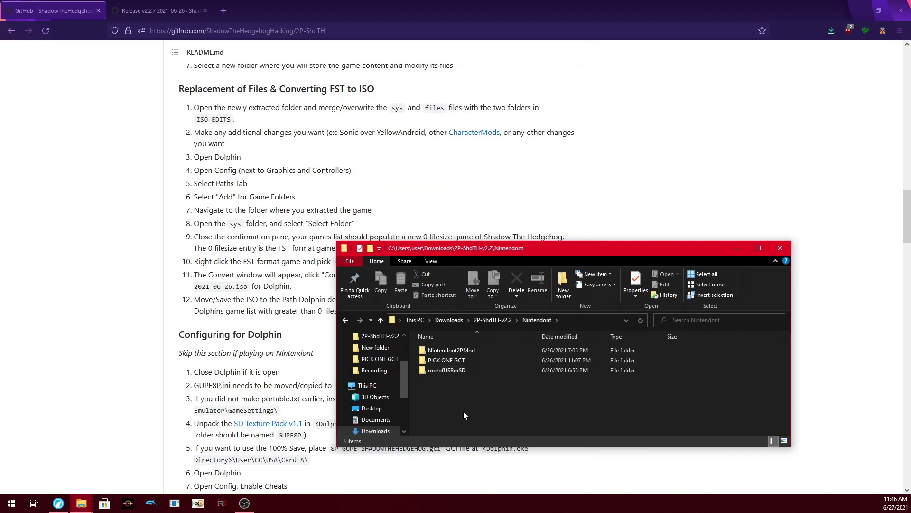
{"action": "left_click_drag", "start_coordinate": [496, 250], "coordinate": [514, 145]}
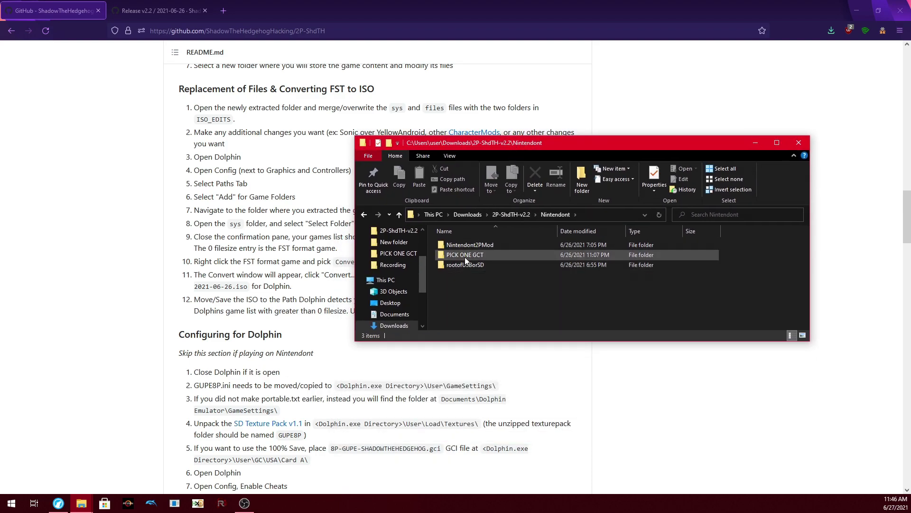
{"action": "left_click", "coordinate": [501, 248]}
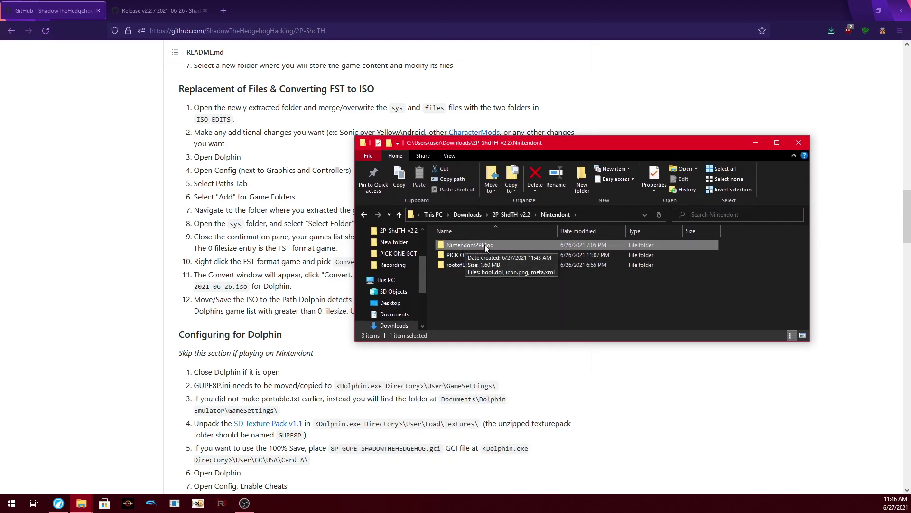
{"action": "double_click", "coordinate": [486, 244]}
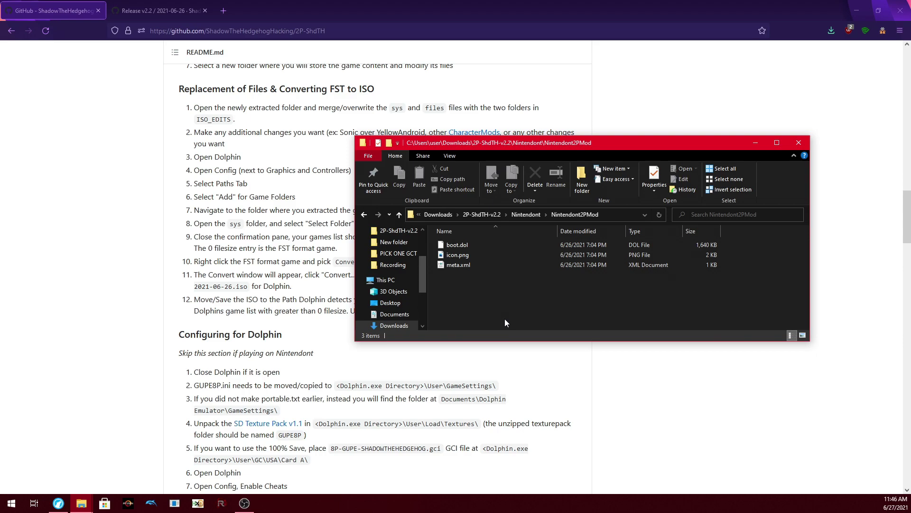
Move the Nintendont2PMod folder into the apps folder on the WII-SD (E:) drive
{"action": "key", "text": "BackSpace"}
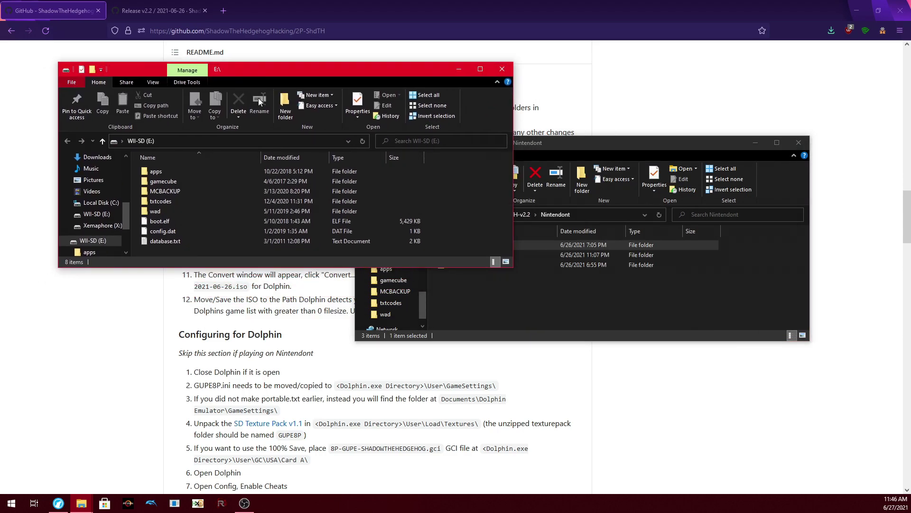
{"action": "double_click", "coordinate": [164, 175]}
{"action": "left_click", "coordinate": [506, 298]}
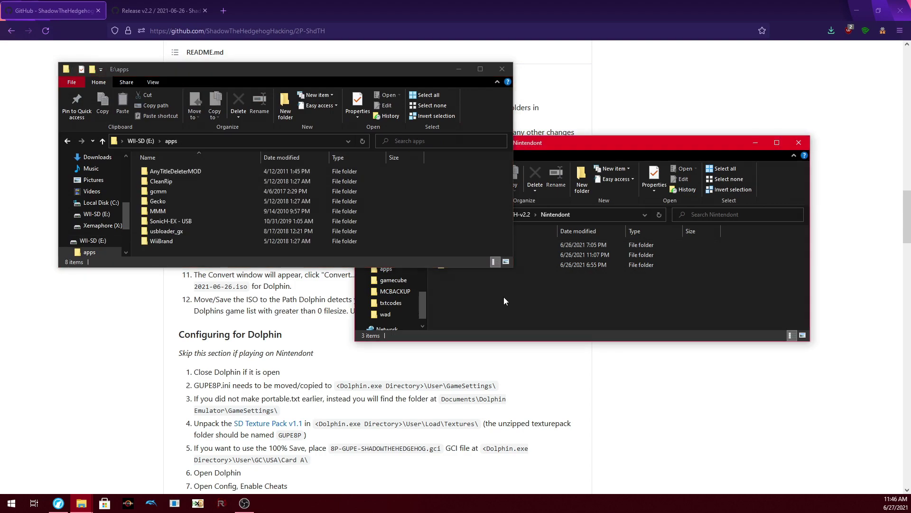
{"action": "left_click_drag", "start_coordinate": [538, 144], "coordinate": [673, 141]}
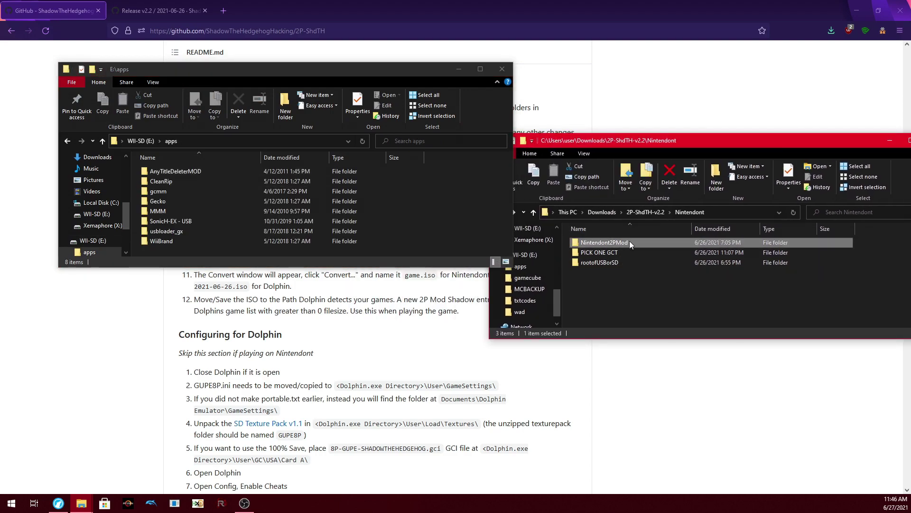
{"action": "left_click_drag", "start_coordinate": [639, 244], "coordinate": [455, 198]}
Go back to the root of the WII-SD (E:) drive and eject the drive
{"action": "key", "text": "BackSpace"}
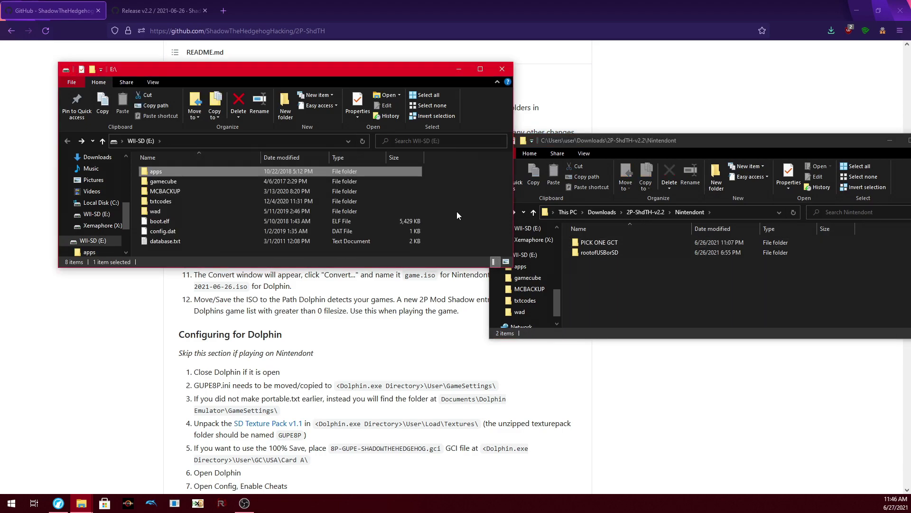
{"action": "right_click", "coordinate": [66, 241]}
{"action": "left_click", "coordinate": [151, 432]}
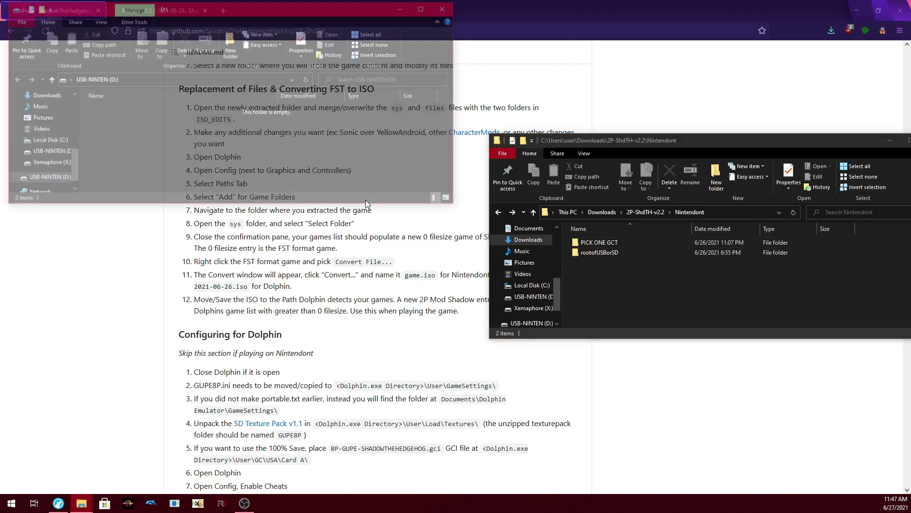
Move the games and saves folders from Nintendont\rootofUSBorSD to the root of the USB-NINTEN (D:) drive
{"action": "left_click_drag", "start_coordinate": [200, 7], "coordinate": [275, 88]}
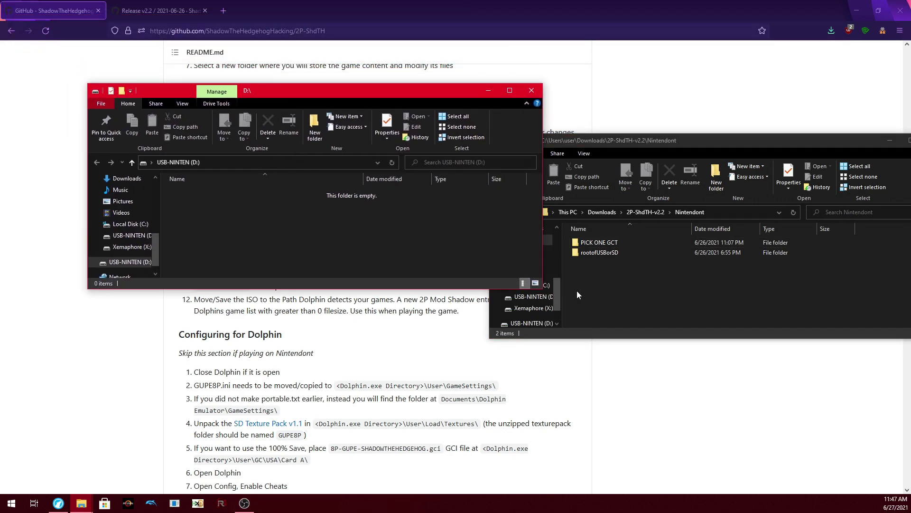
{"action": "left_click", "coordinate": [577, 292]}
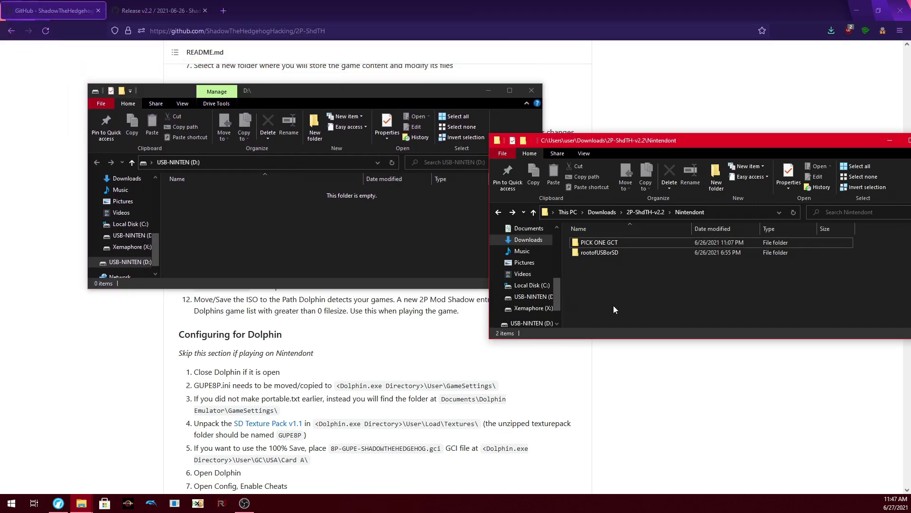
{"action": "double_click", "coordinate": [600, 252]}
{"action": "left_click_drag", "start_coordinate": [611, 292], "coordinate": [599, 242]}
{"action": "left_click_drag", "start_coordinate": [588, 243], "coordinate": [290, 212]}
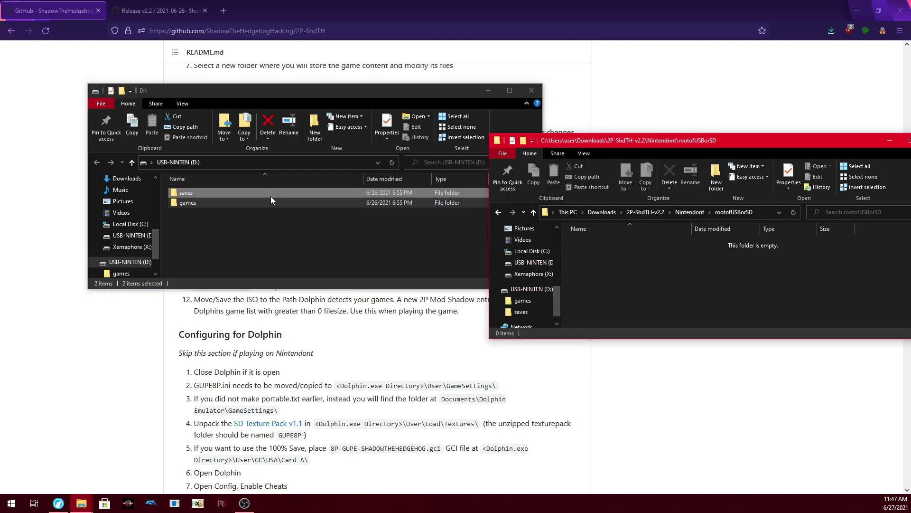
Copy game.iso from the Desktop into games\Shadow The Hedgehog [GUPE8P] on the USB-NINTEN (D:) drive
{"action": "double_click", "coordinate": [261, 205]}
{"action": "double_click", "coordinate": [246, 192]}
{"action": "left_click", "coordinate": [774, 296]}
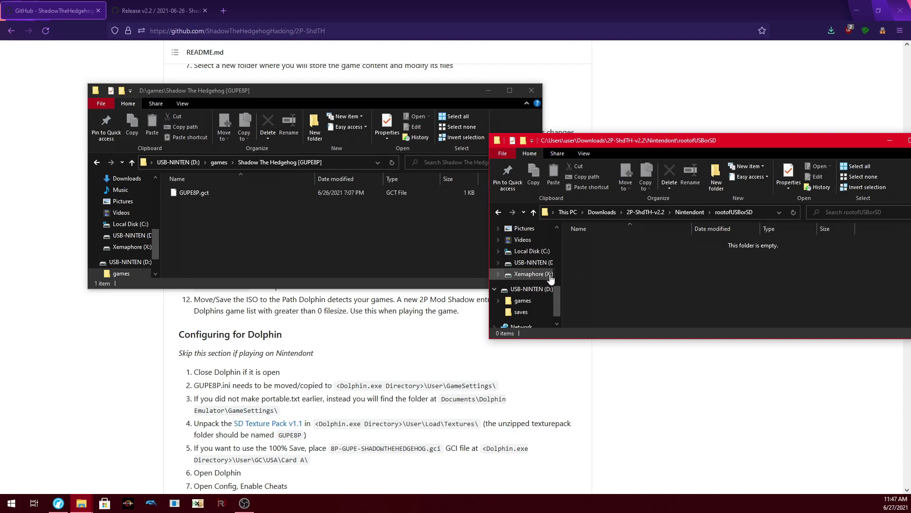
{"action": "scroll", "coordinate": [522, 285], "scroll_direction": "up", "scroll_amount": 3}
{"action": "left_click", "coordinate": [525, 278]}
{"action": "left_click_drag", "start_coordinate": [593, 262], "coordinate": [411, 245]}
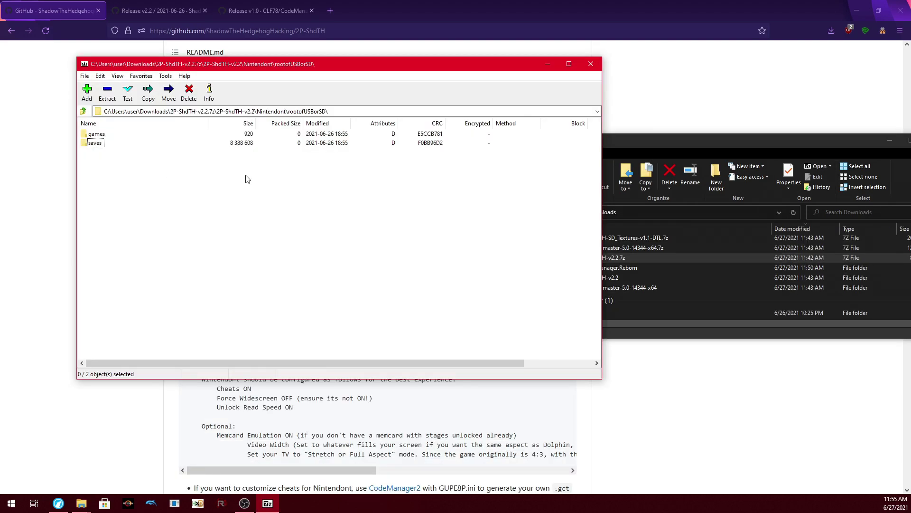
Examine the contents of the saves folder under rootofUSBorSD in the 2P-ShdTH-v2.2.7z archive
{"action": "left_click", "coordinate": [95, 144]}
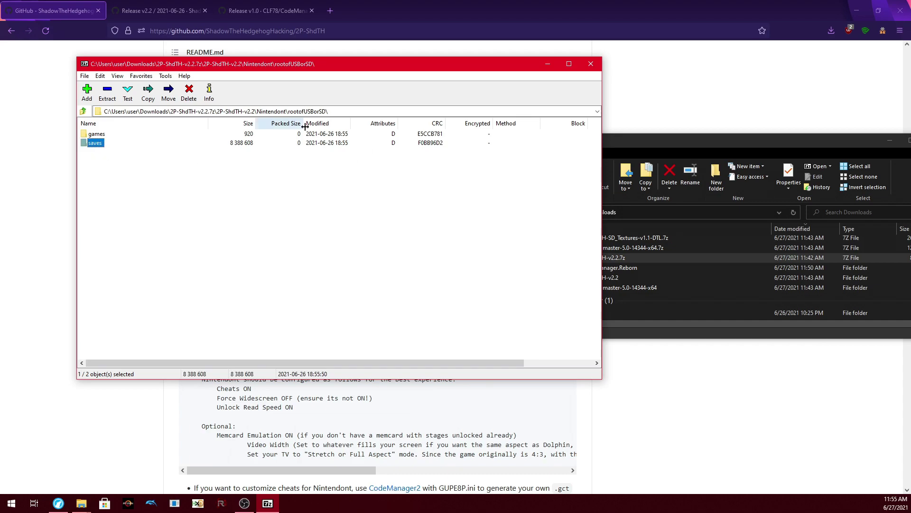
{"action": "left_click", "coordinate": [105, 148]}
{"action": "double_click", "coordinate": [95, 143]}
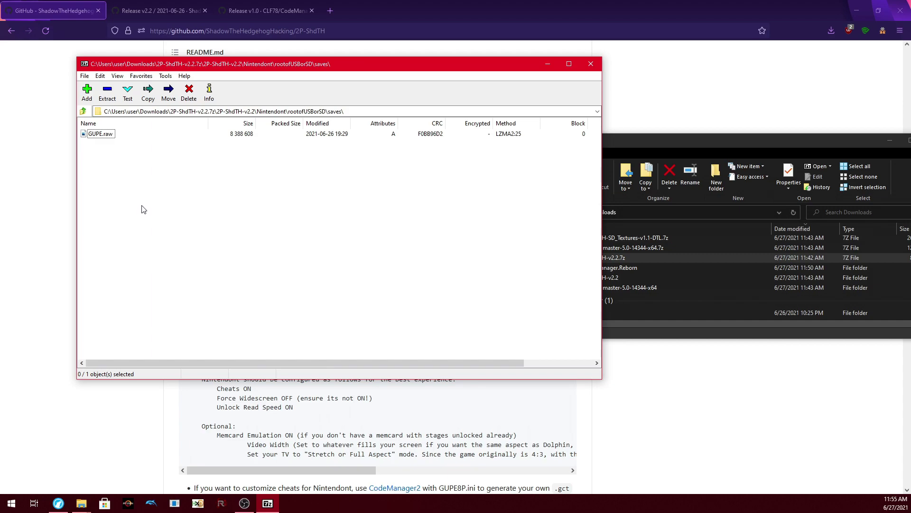
{"action": "left_click", "coordinate": [95, 135]}
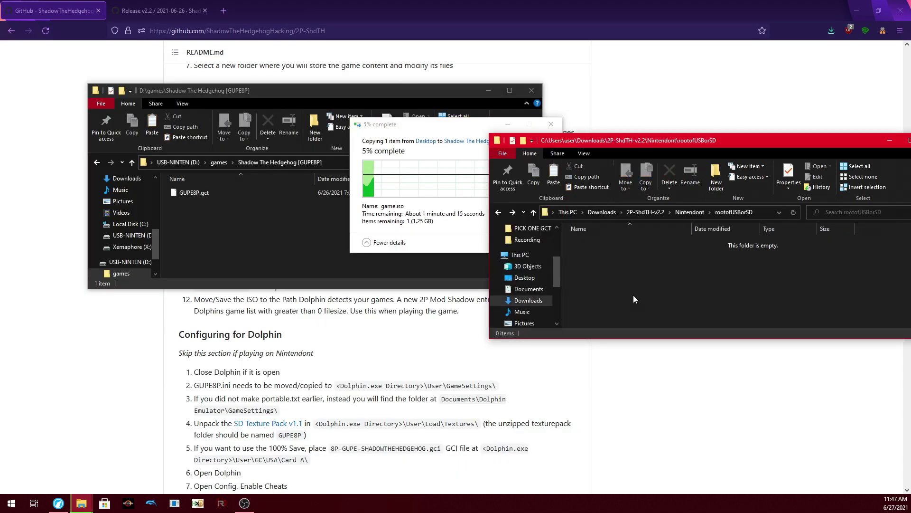
Copy V_SplitScreen_IndependentRespawns.gct from the PICK ONE GCT folder into the Shadow The Hedgehog [GUPE8P] folder on the USB drive
{"action": "key", "text": "alt+Up"}
{"action": "double_click", "coordinate": [614, 243]}
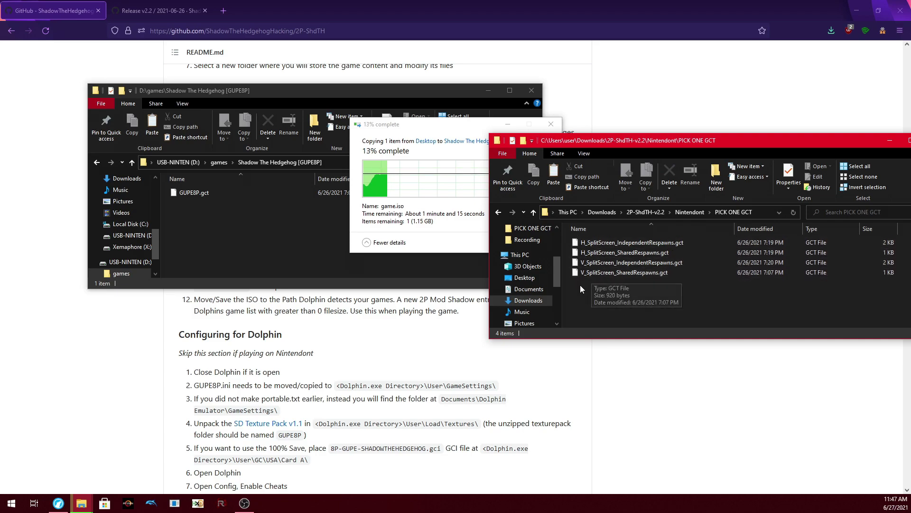
{"action": "left_click_drag", "start_coordinate": [580, 288], "coordinate": [601, 299]}
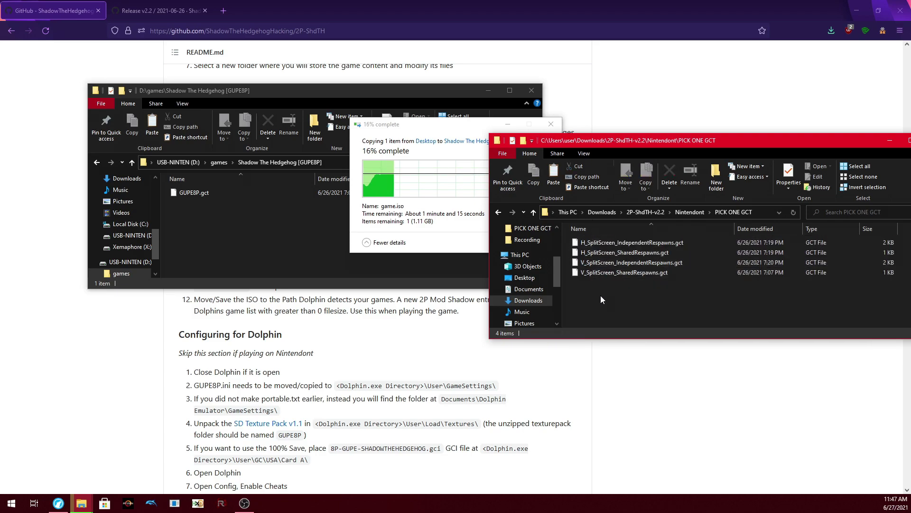
{"action": "left_click", "coordinate": [627, 277]}
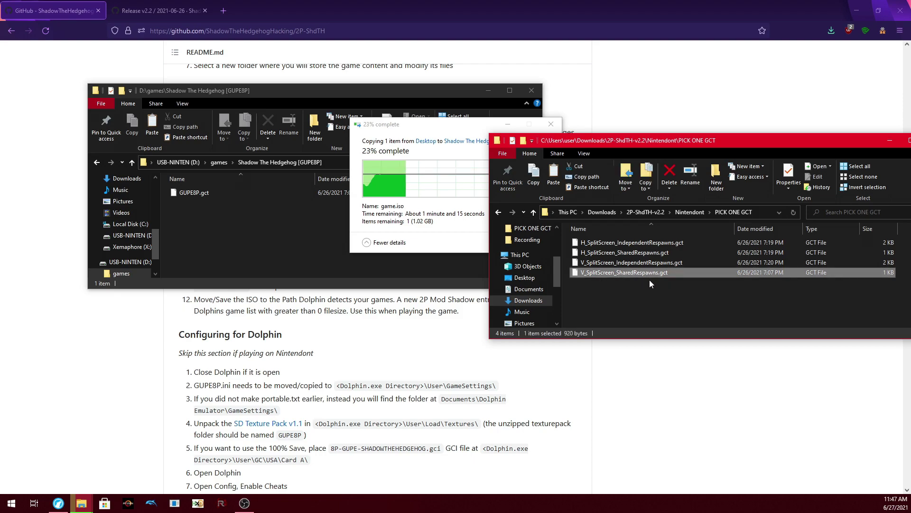
{"action": "left_click", "coordinate": [661, 273], "text": "ctrl"}
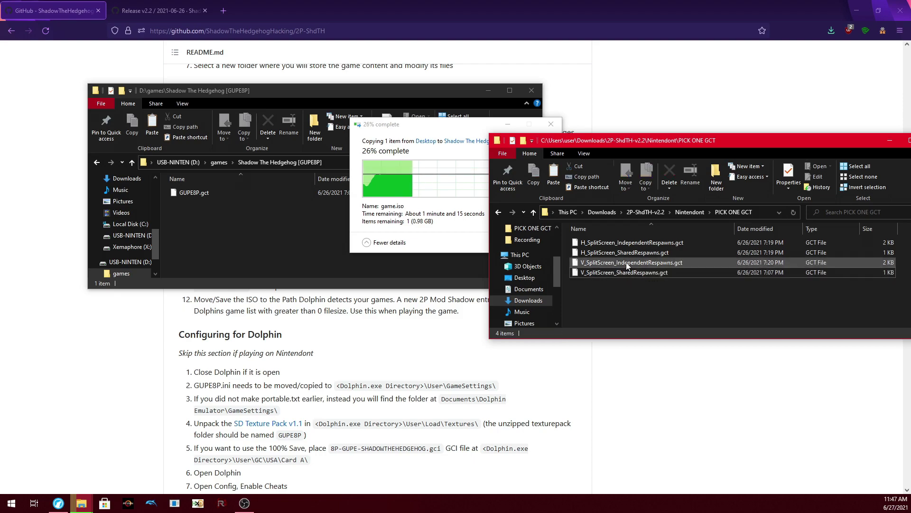
{"action": "left_click", "coordinate": [626, 262]}
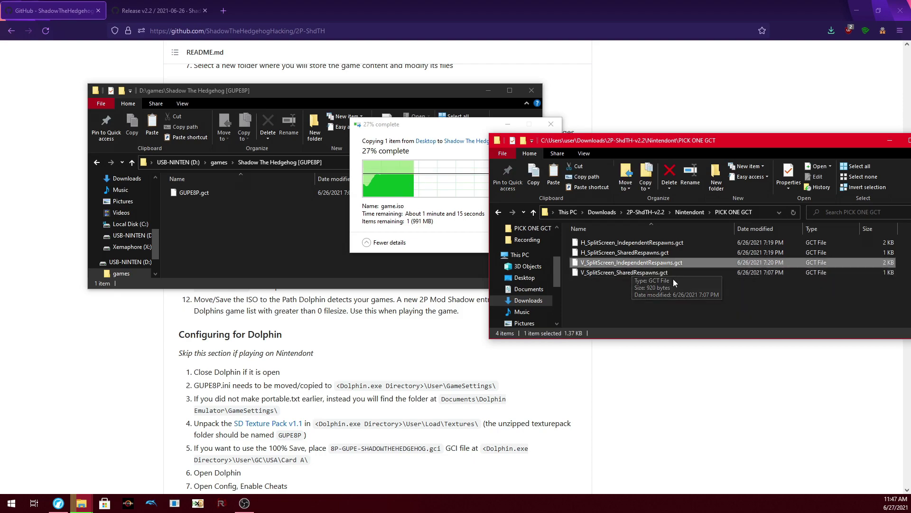
{"action": "left_click", "coordinate": [656, 305]}
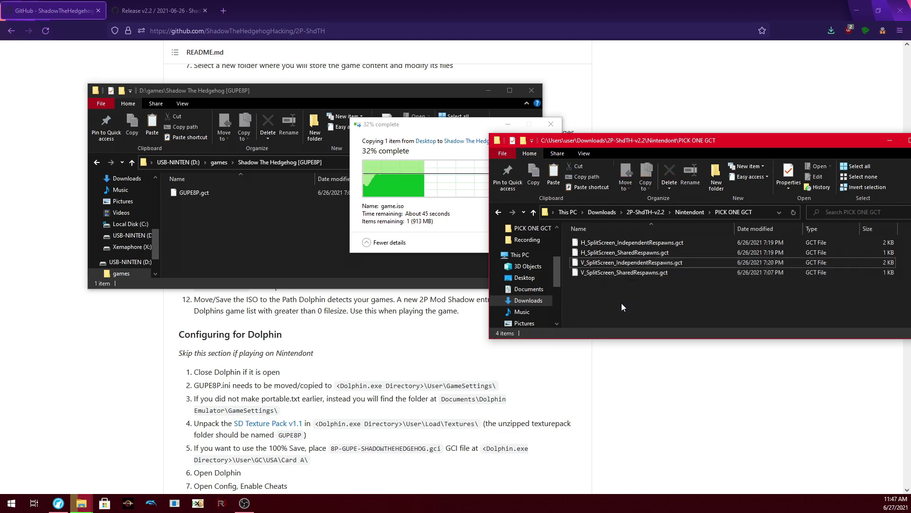
{"action": "left_click", "coordinate": [638, 264]}
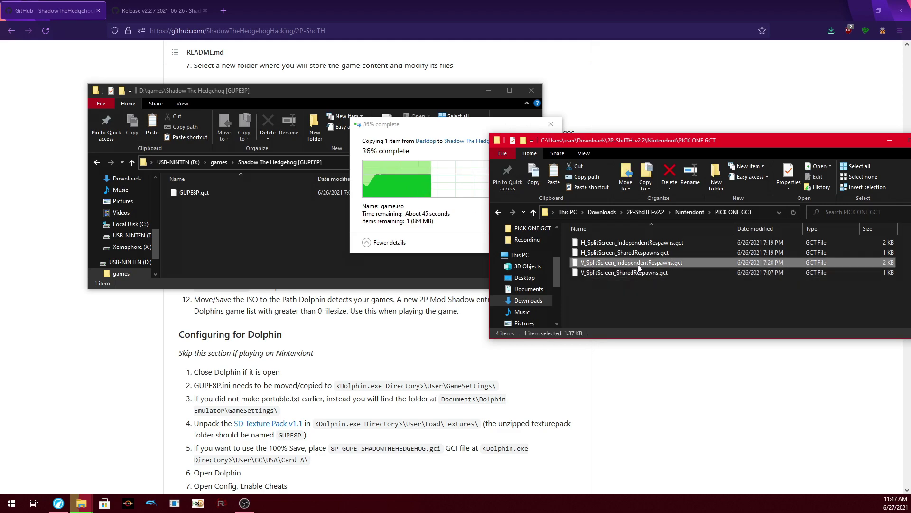
{"action": "left_click", "coordinate": [219, 223]}
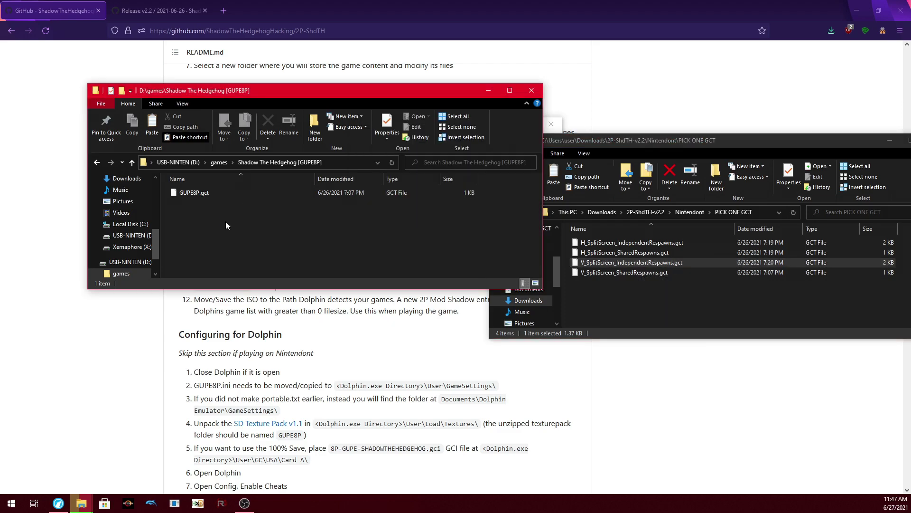
Delete the original GUPE8P.gct on the USB drive and rename V_SplitScreen_IndependentRespawns.gct to GUPE8P.gct
{"action": "right_click", "coordinate": [201, 194]}
{"action": "left_click", "coordinate": [234, 334]}
{"action": "key", "text": "Escape"}
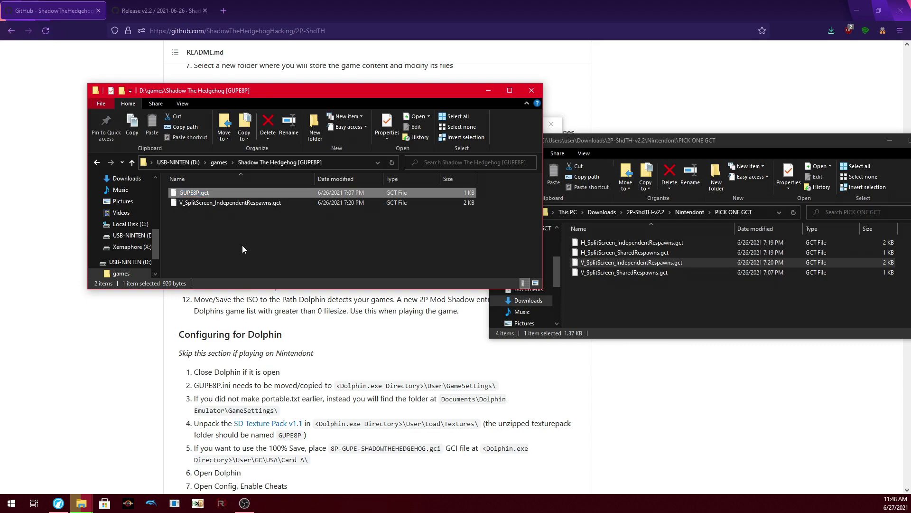
{"action": "key", "text": "Delete"}
{"action": "left_click", "coordinate": [219, 194]}
{"action": "type", "text": "GUPE8P"}
{"action": "left_click", "coordinate": [259, 233]}
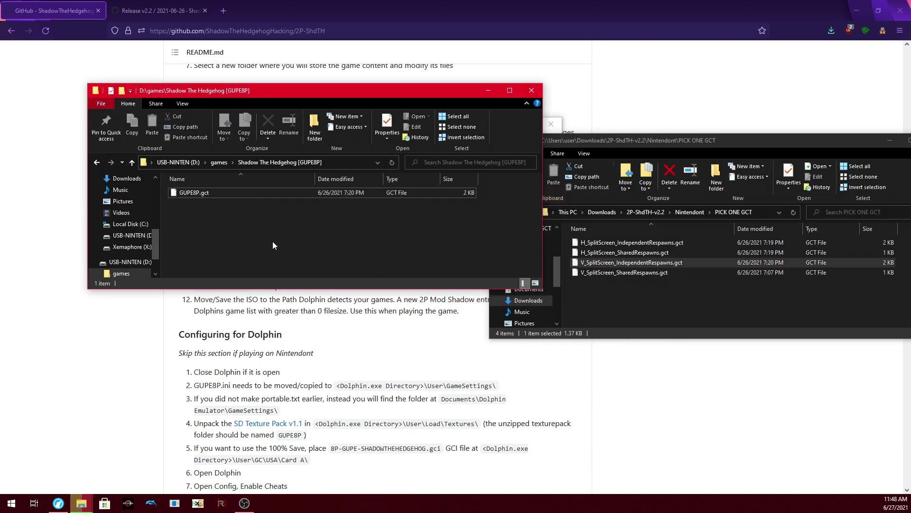
Return to the browser, switch to the Release v2.2 page and open its CodeManager2 GitHub link in a new tab
{"action": "left_click", "coordinate": [626, 244]}
{"action": "left_click", "coordinate": [402, 348]}
{"action": "scroll", "coordinate": [402, 347], "scroll_direction": "down", "scroll_amount": 3}
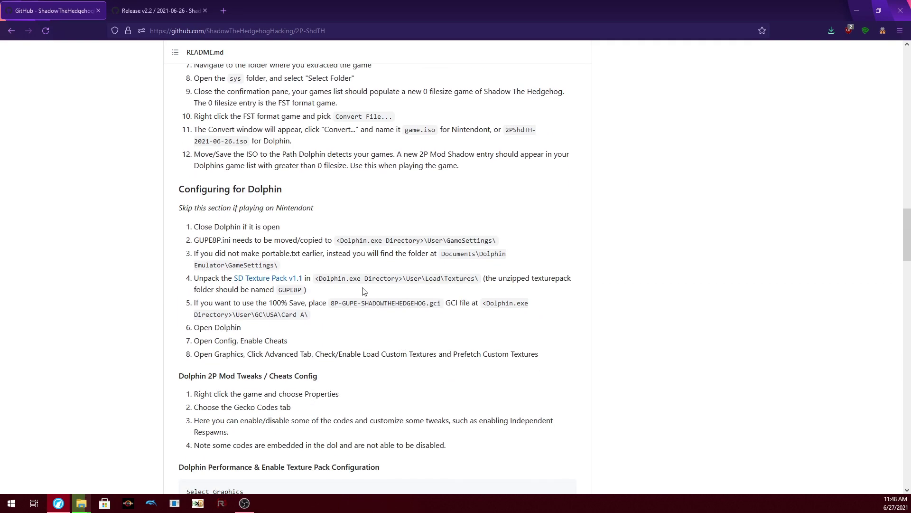
{"action": "key", "text": "ctrl+Tab"}
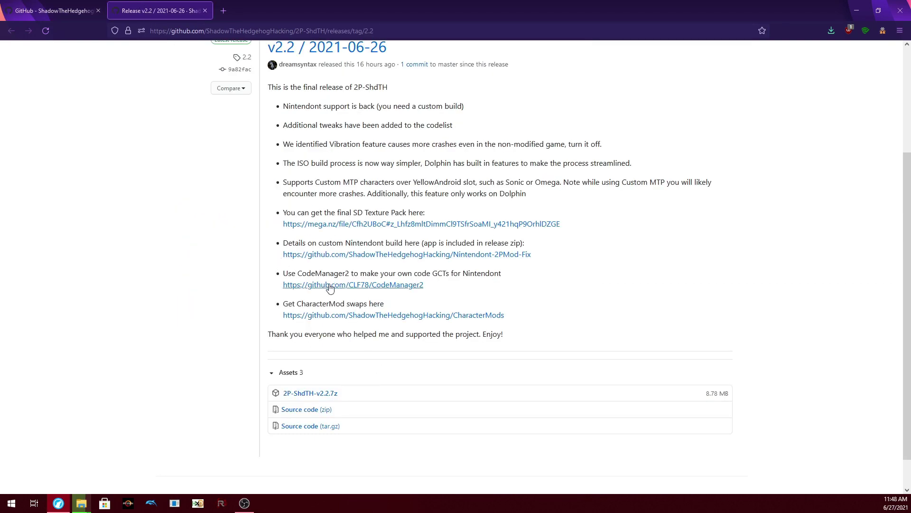
{"action": "middle_click", "coordinate": [321, 286]}
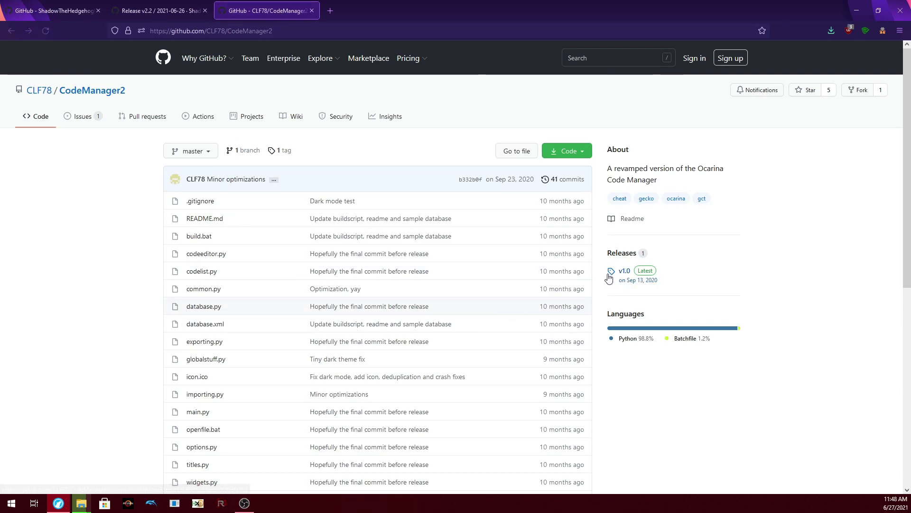
Open the CodeManager2 v1.0 release, download Code.Manager.Reborn.zip and show it in its download folder
{"action": "left_click", "coordinate": [612, 280]}
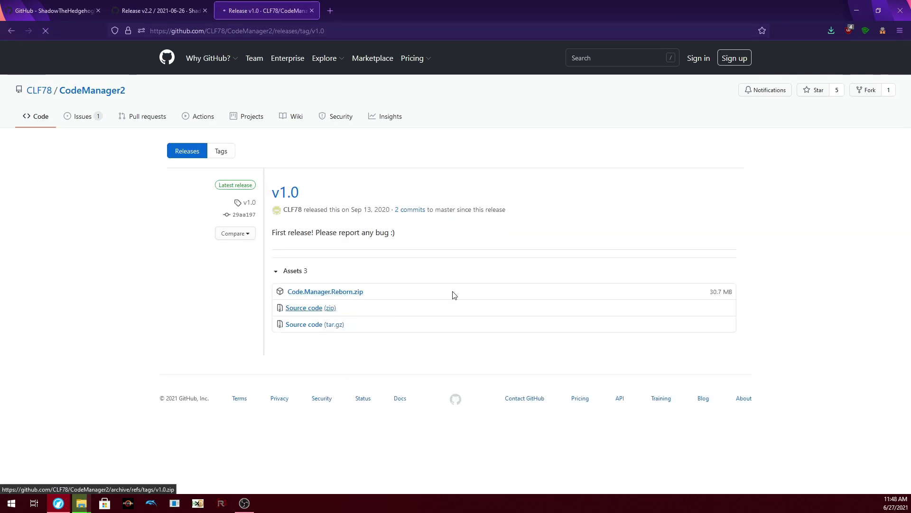
{"action": "left_click", "coordinate": [143, 316]}
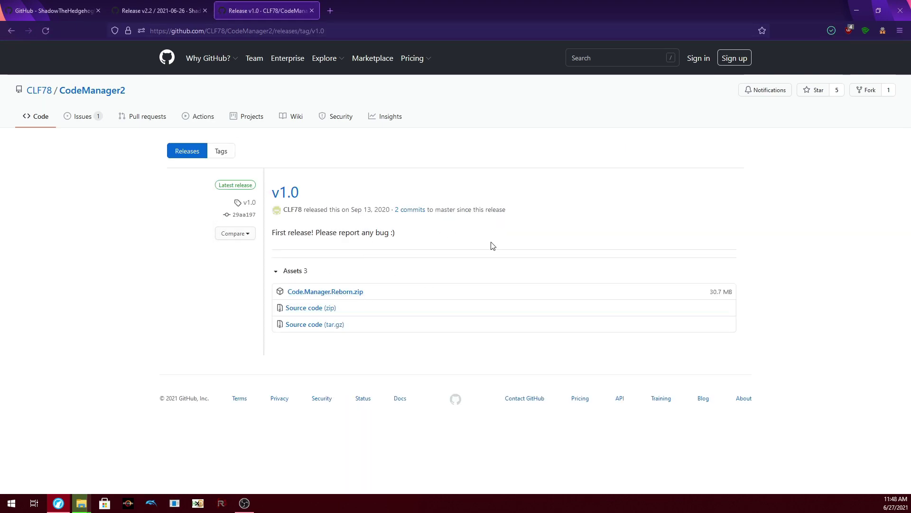
{"action": "left_click", "coordinate": [831, 30]}
{"action": "left_click", "coordinate": [824, 55]}
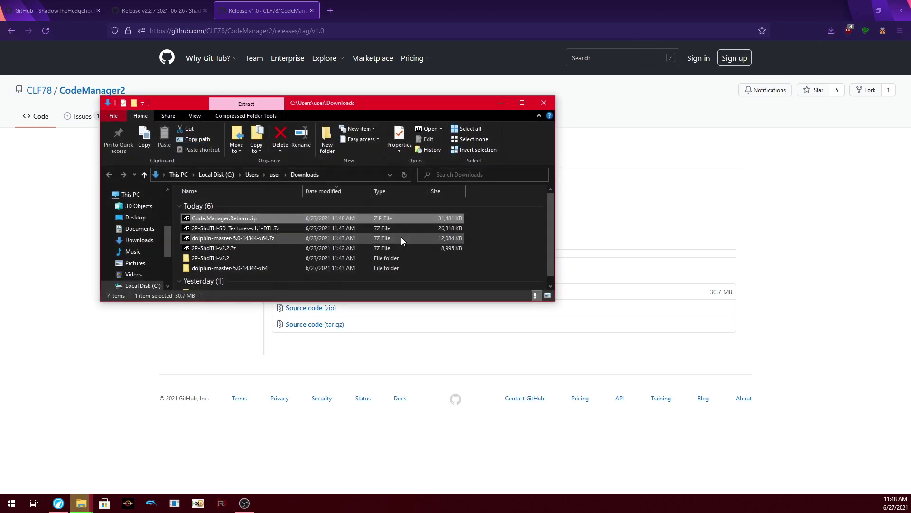
Extract Code.Manager.Reborn.zip into its own folder and launch Code Manager Reborn from there
{"action": "right_click", "coordinate": [266, 220]}
{"action": "mouse_move", "coordinate": [295, 248]}
{"action": "left_click", "coordinate": [483, 292]}
{"action": "left_click", "coordinate": [236, 278]}
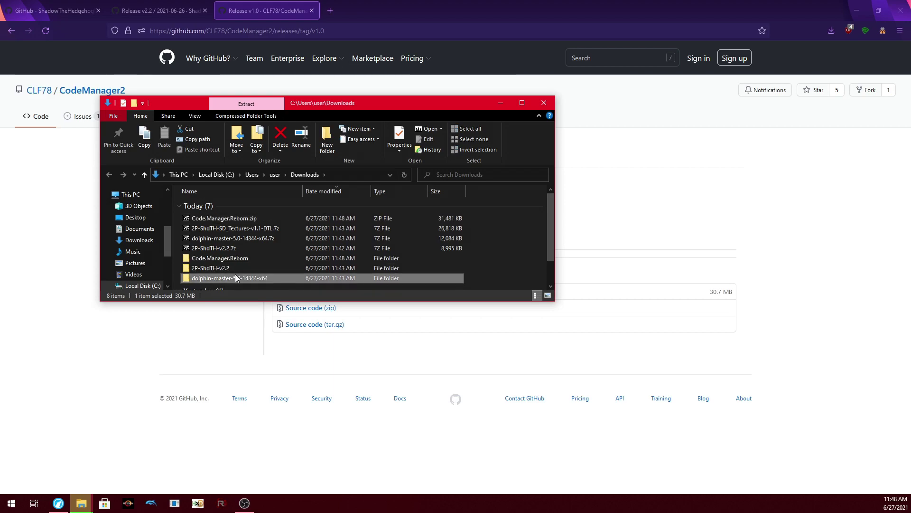
{"action": "double_click", "coordinate": [220, 258]}
{"action": "double_click", "coordinate": [223, 219]}
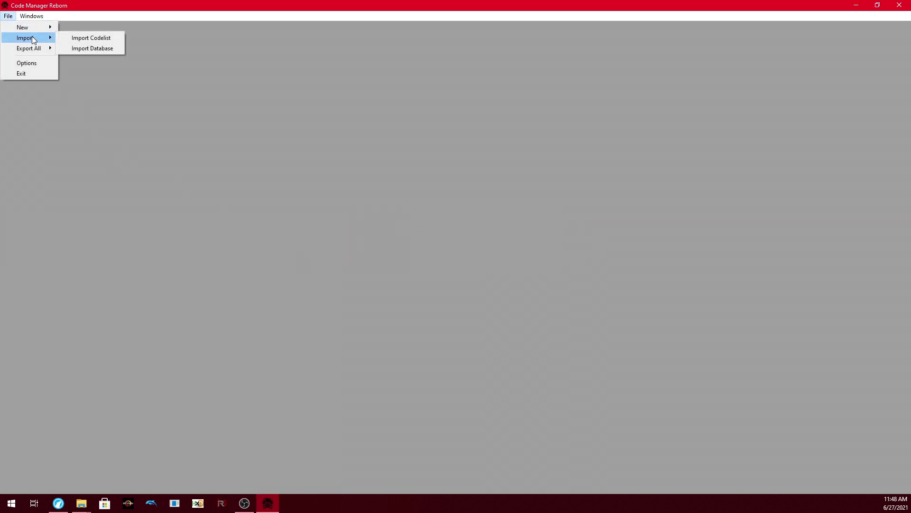
Import GUPE8P.ini from the 2P-ShdTH-v2.2 folder in Downloads as a codelist
{"action": "left_click", "coordinate": [102, 42]}
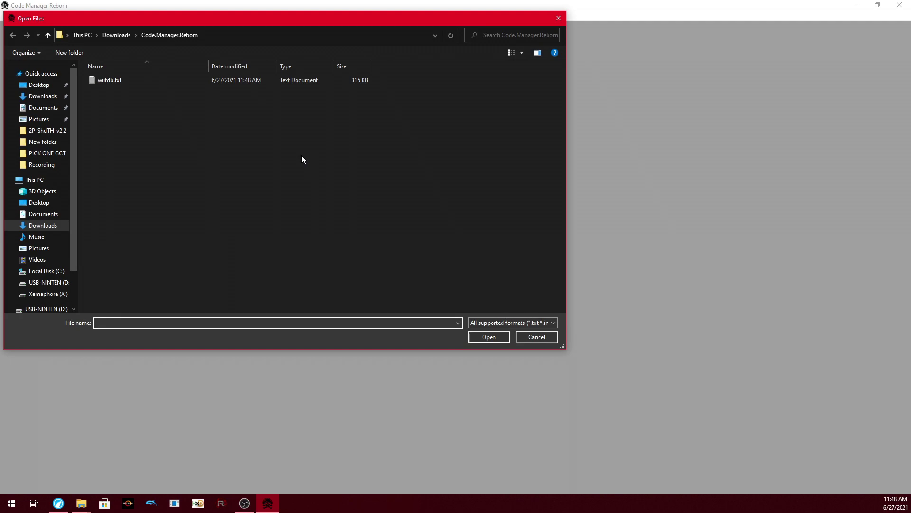
{"action": "left_click", "coordinate": [114, 36]}
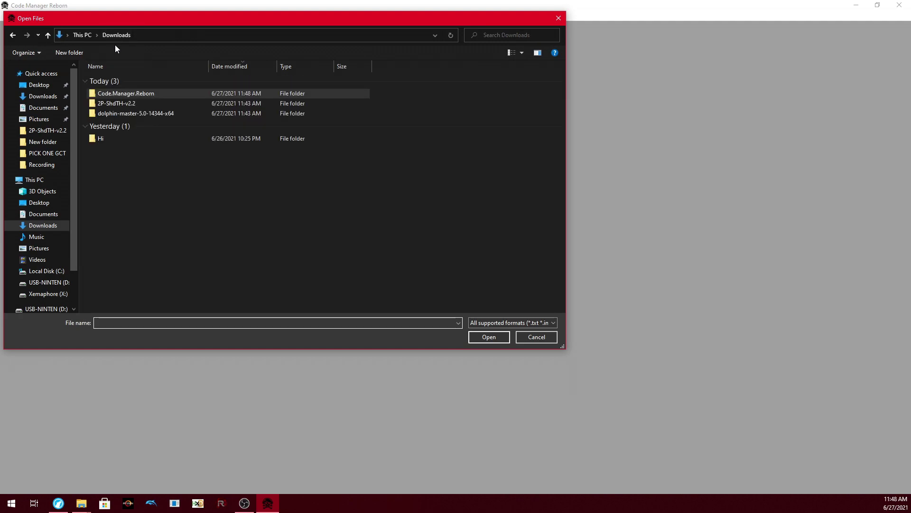
{"action": "left_click", "coordinate": [119, 104]}
{"action": "double_click", "coordinate": [118, 104]}
{"action": "left_click", "coordinate": [109, 111]}
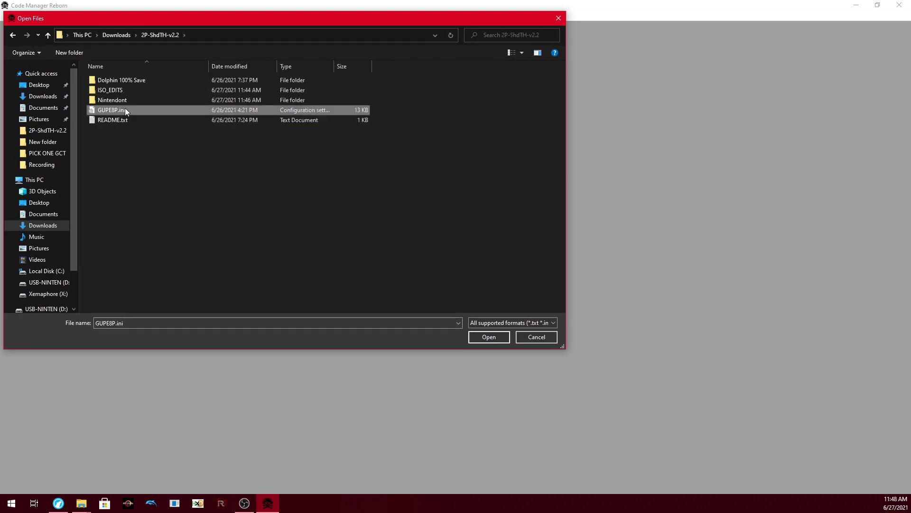
{"action": "double_click", "coordinate": [109, 115]}
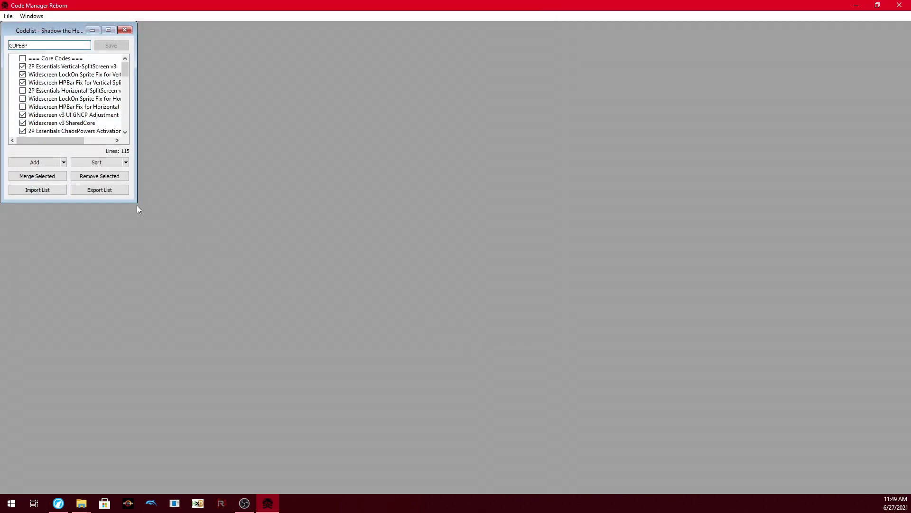
Enlarge the codelist and enable Independent Respawns, No Idle ChaosPowers Music, No Bloom, Disable Partner Intro, Quick Boot, both AirSaucer codes, 1-hit kill Chaos Blast and Weak JumpBall
{"action": "left_click_drag", "start_coordinate": [136, 203], "coordinate": [232, 453]}
{"action": "scroll", "coordinate": [199, 316], "scroll_direction": "down", "scroll_amount": 2}
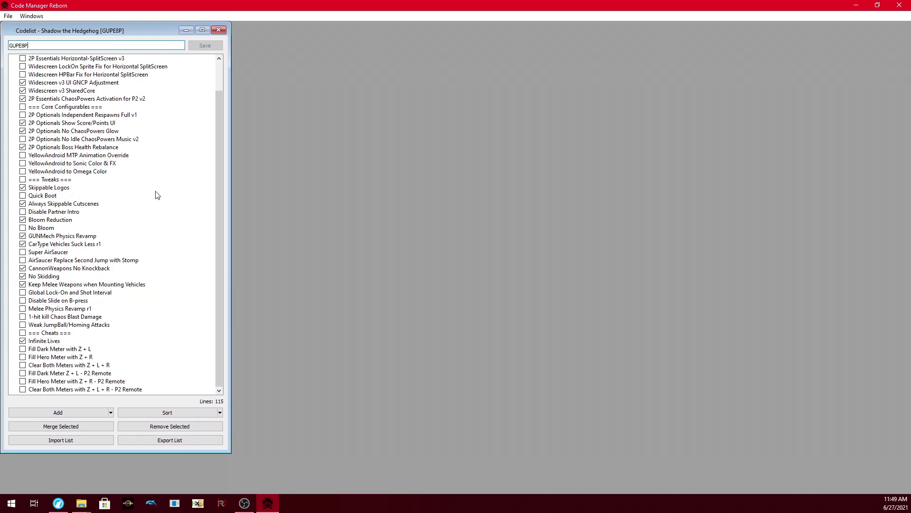
{"action": "scroll", "coordinate": [152, 370], "scroll_direction": "up", "scroll_amount": 2}
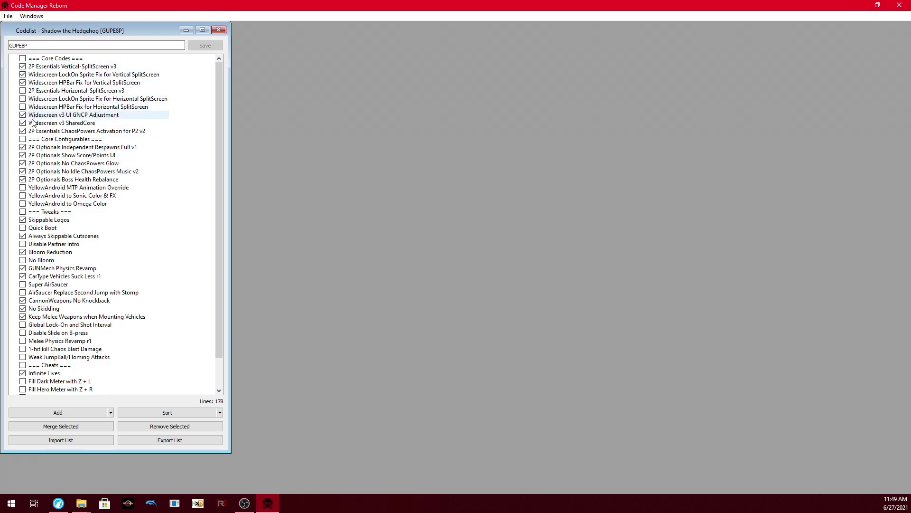
{"action": "scroll", "coordinate": [96, 271], "scroll_direction": "down", "scroll_amount": 1}
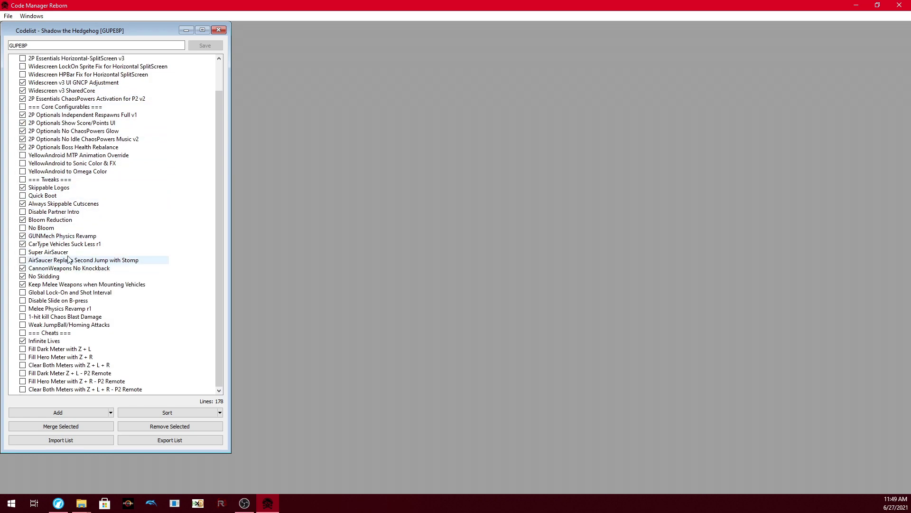
{"action": "left_click", "coordinate": [23, 228]}
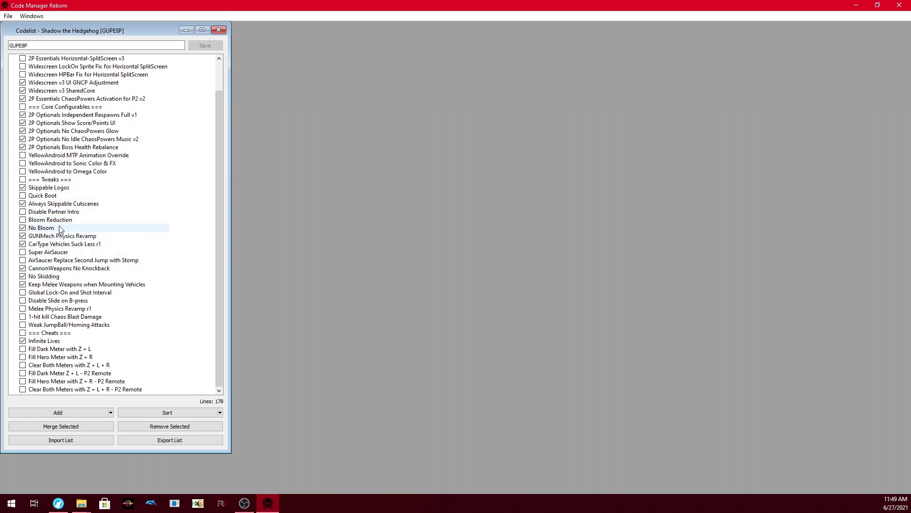
{"action": "left_click", "coordinate": [23, 211]}
{"action": "left_click", "coordinate": [22, 196]}
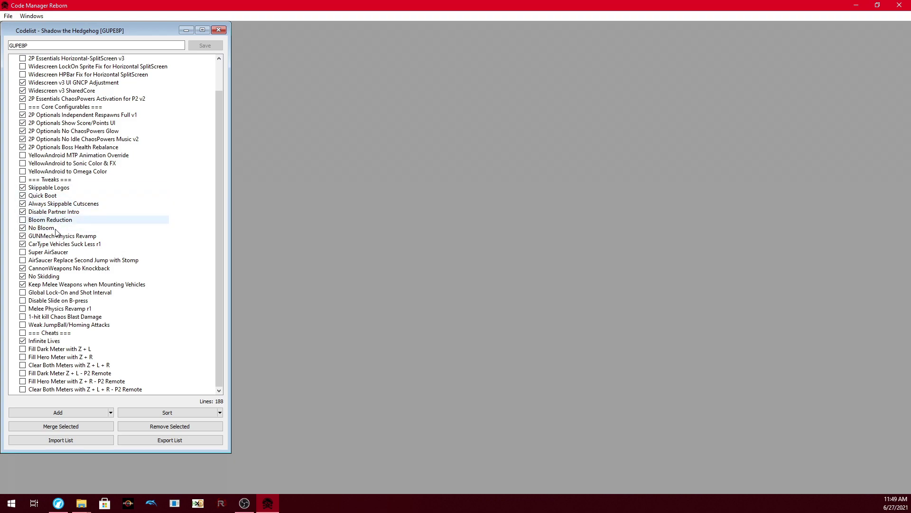
{"action": "left_click", "coordinate": [23, 253]}
{"action": "left_click", "coordinate": [23, 260]}
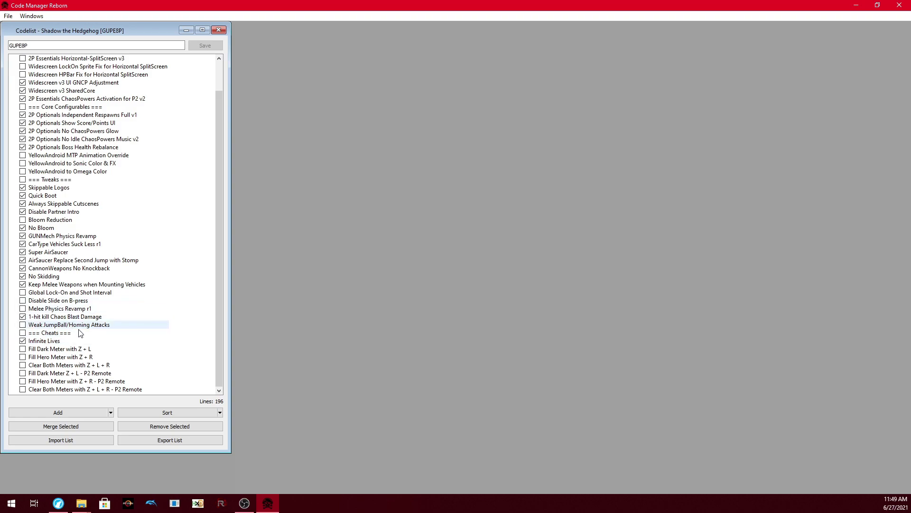
{"action": "left_click", "coordinate": [23, 325]}
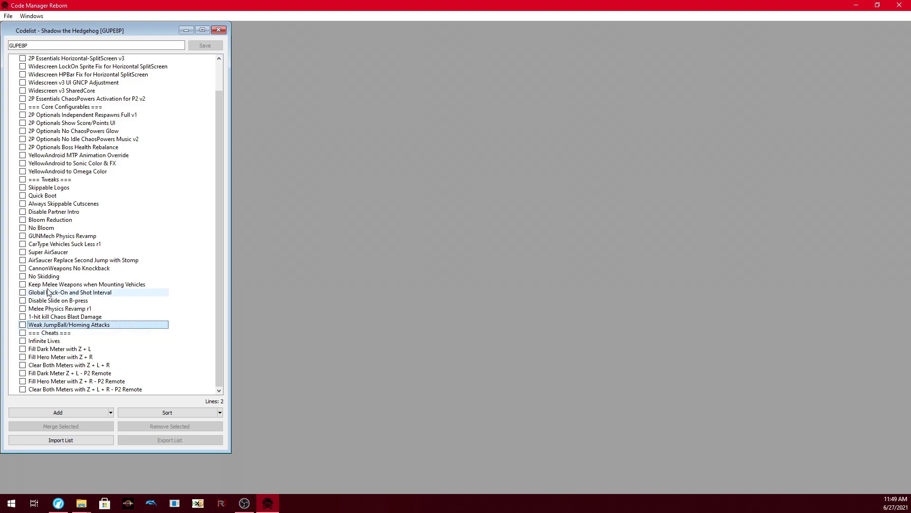
{"action": "left_click", "coordinate": [49, 324]}
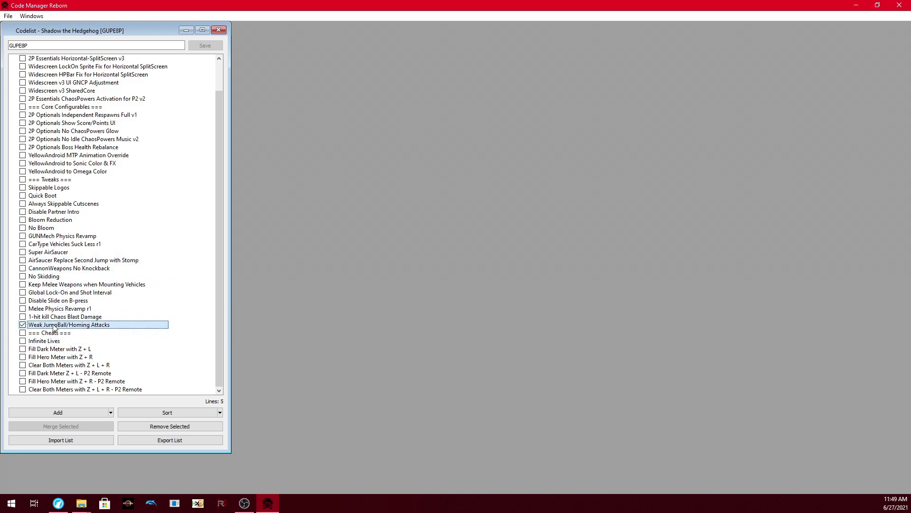
{"action": "left_click", "coordinate": [93, 300]}
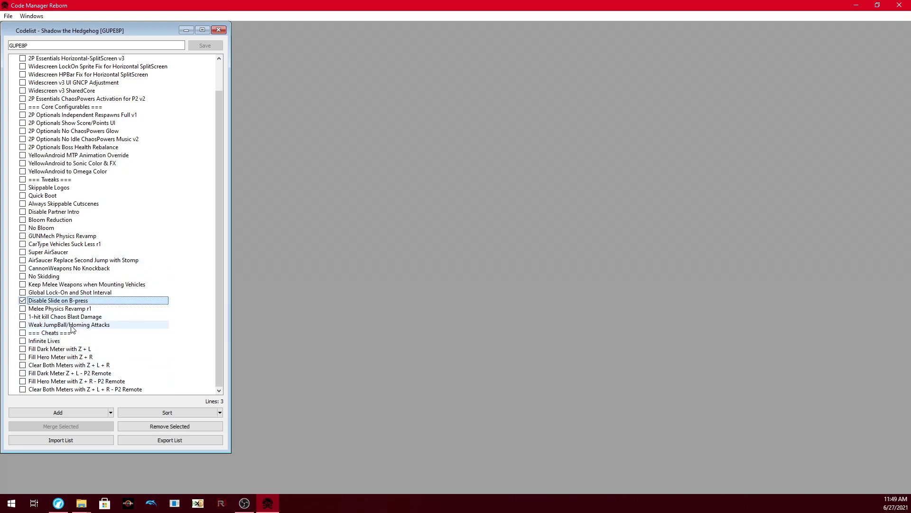
{"action": "left_click_drag", "start_coordinate": [71, 328], "coordinate": [54, 245]}
{"action": "key", "text": "space"}
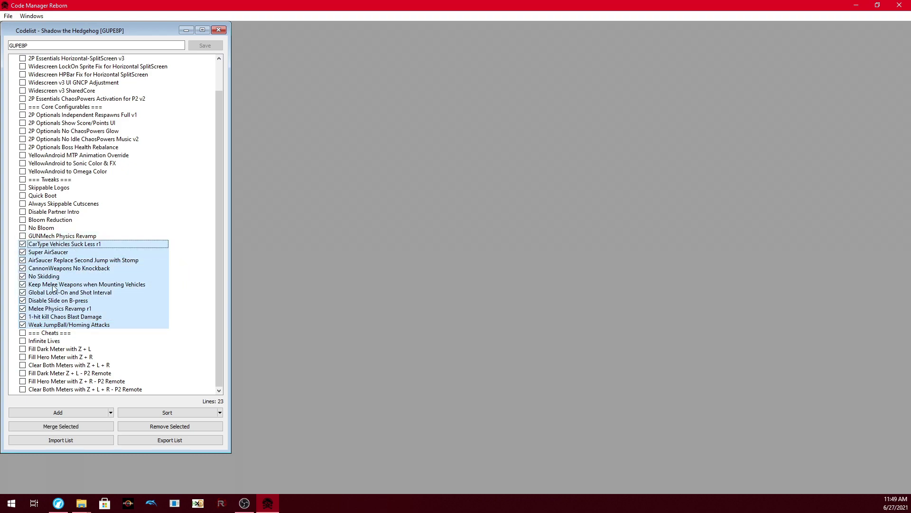
{"action": "left_click_drag", "start_coordinate": [62, 196], "coordinate": [64, 304]}
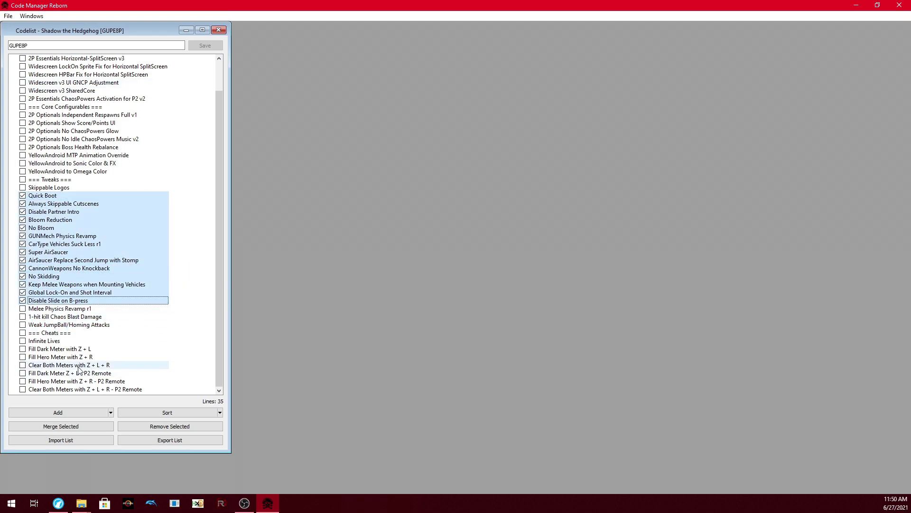
{"action": "left_click", "coordinate": [78, 370]}
{"action": "left_click", "coordinate": [44, 381]}
{"action": "left_click", "coordinate": [52, 219]}
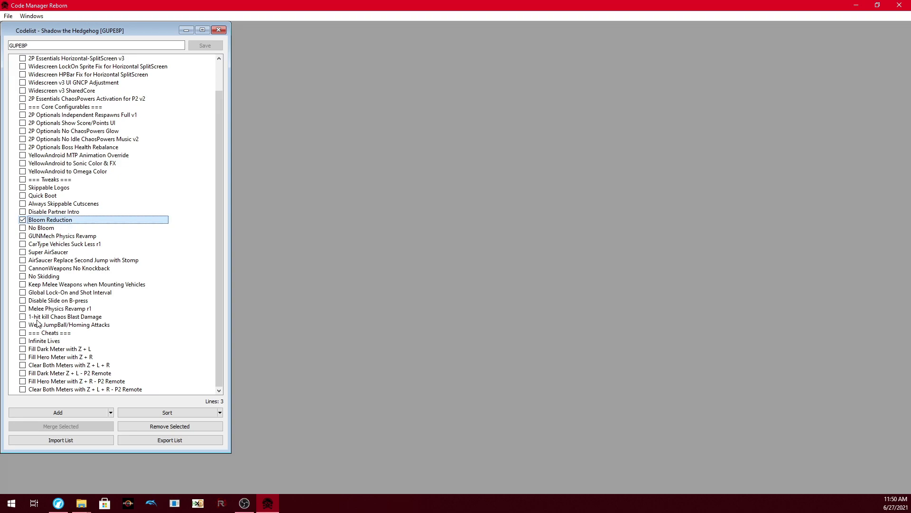
{"action": "left_click", "coordinate": [23, 244]}
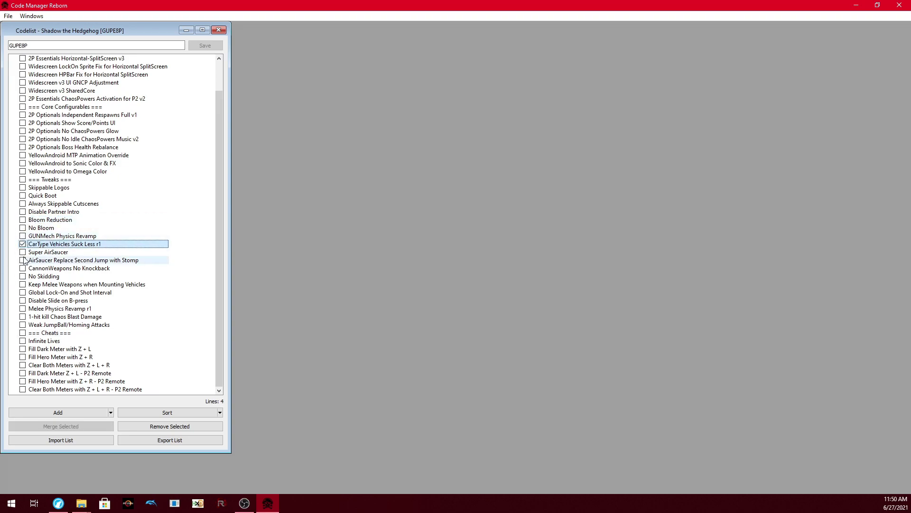
{"action": "scroll", "coordinate": [57, 244], "scroll_direction": "up", "scroll_amount": 2}
Import GUPE8P.ini again as a fresh codelist, close the old codelist and enlarge the new one
{"action": "left_click", "coordinate": [8, 16]}
{"action": "mouse_move", "coordinate": [27, 39]}
{"action": "left_click", "coordinate": [84, 42]}
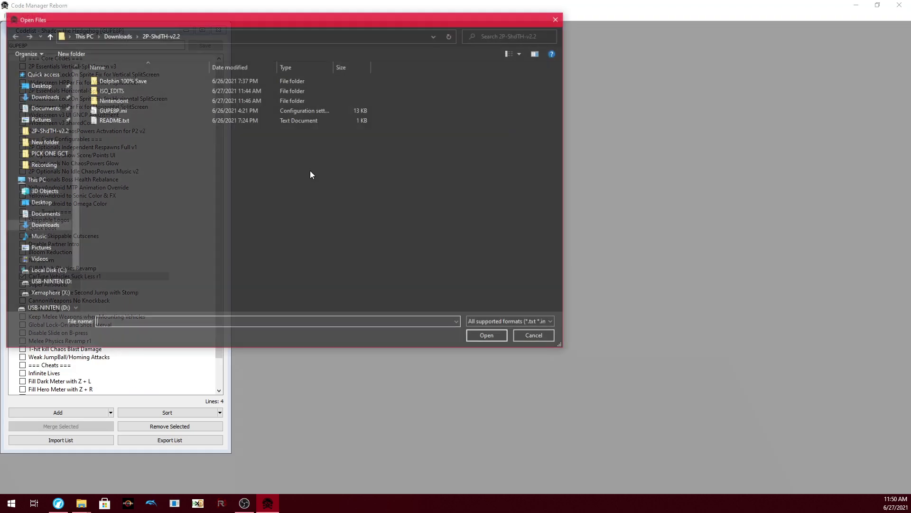
{"action": "double_click", "coordinate": [136, 112]}
{"action": "left_click", "coordinate": [218, 30]}
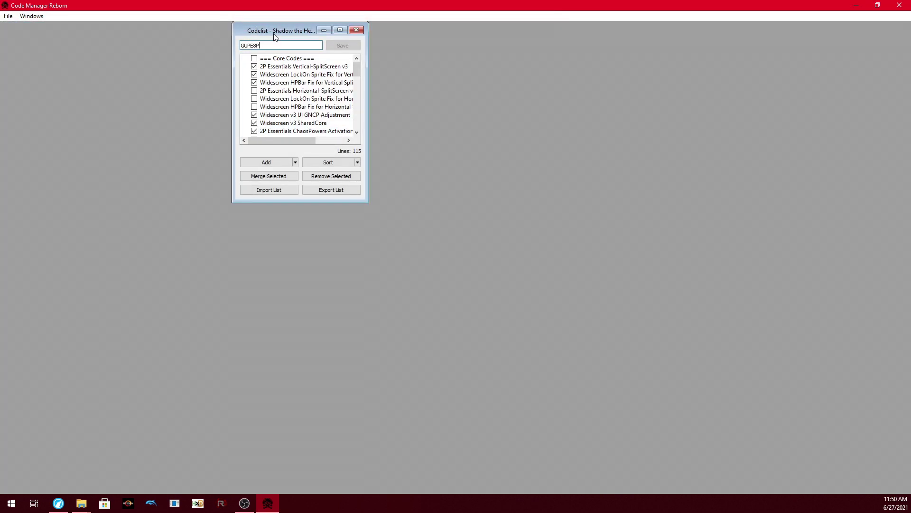
{"action": "left_click_drag", "start_coordinate": [274, 33], "coordinate": [61, 39]}
{"action": "left_click_drag", "start_coordinate": [153, 205], "coordinate": [373, 473]}
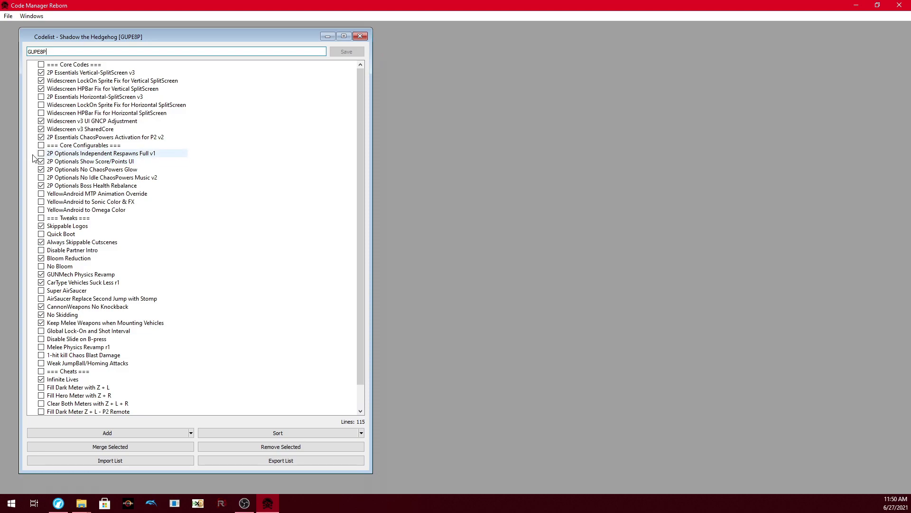
Enable Independent Respawns Full v1, Quick Boot and Disable Partner Intro, and use No Bloom instead of Bloom Reduction
{"action": "scroll", "coordinate": [43, 167], "scroll_direction": "down", "scroll_amount": 1}
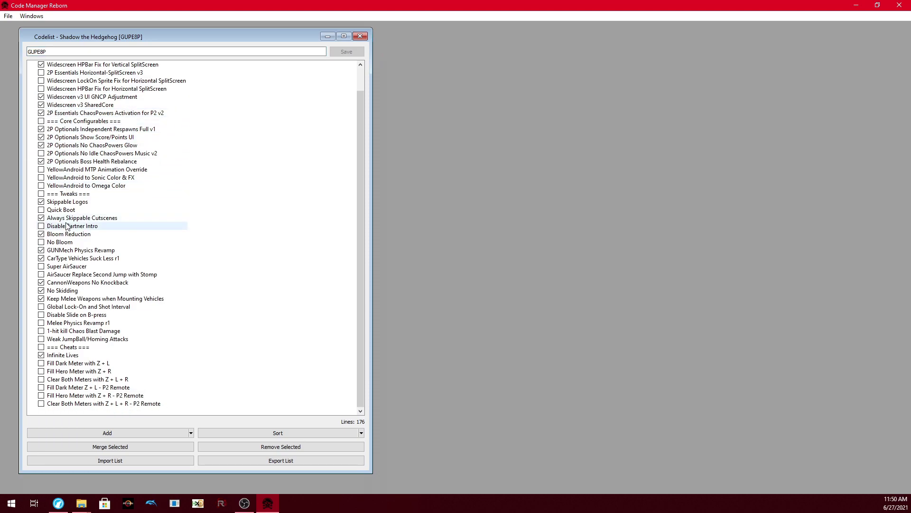
{"action": "left_click", "coordinate": [41, 210]}
{"action": "left_click", "coordinate": [40, 226]}
{"action": "left_click", "coordinate": [41, 242]}
{"action": "left_click", "coordinate": [40, 234]}
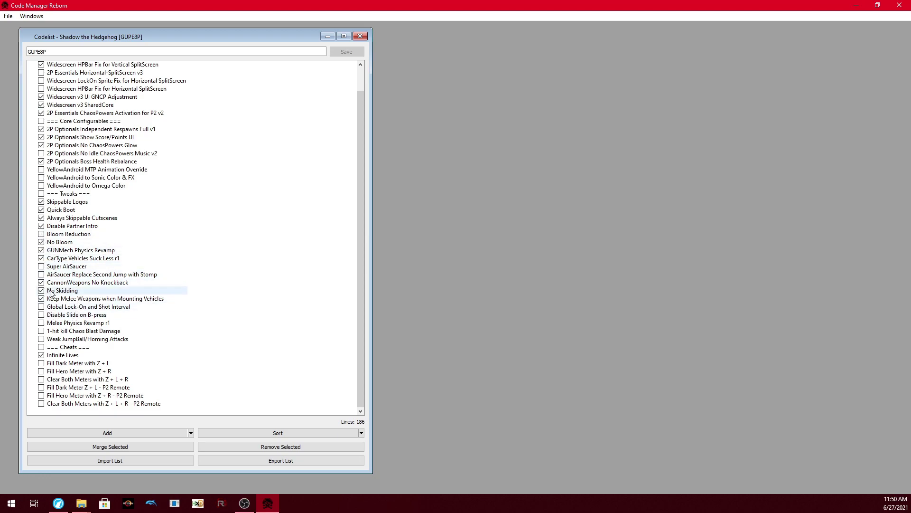
Enable Super AirSaucer, AirSaucer Replace Second Jump with Stomp, 1-hit kill Chaos Blast Damage and Weak JumpBall/Homing Attacks
{"action": "left_click", "coordinate": [41, 266]}
{"action": "left_click", "coordinate": [41, 274]}
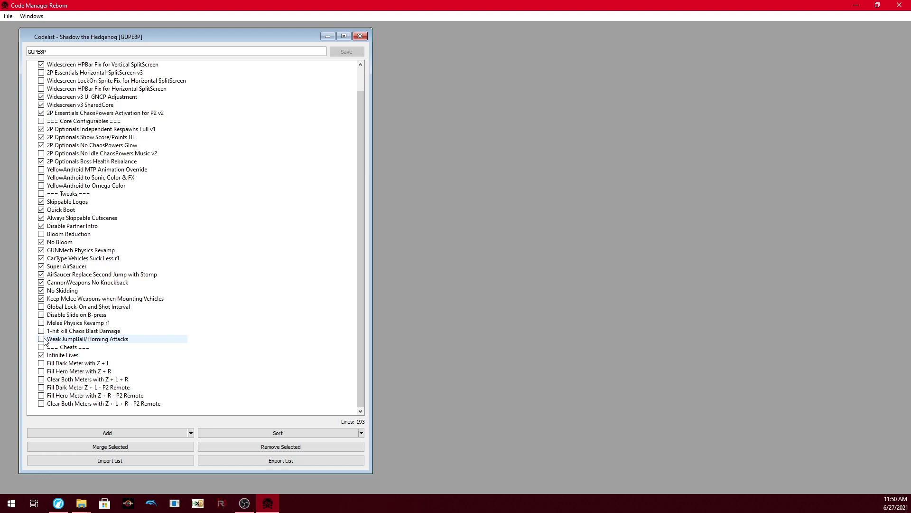
{"action": "left_click", "coordinate": [41, 339]}
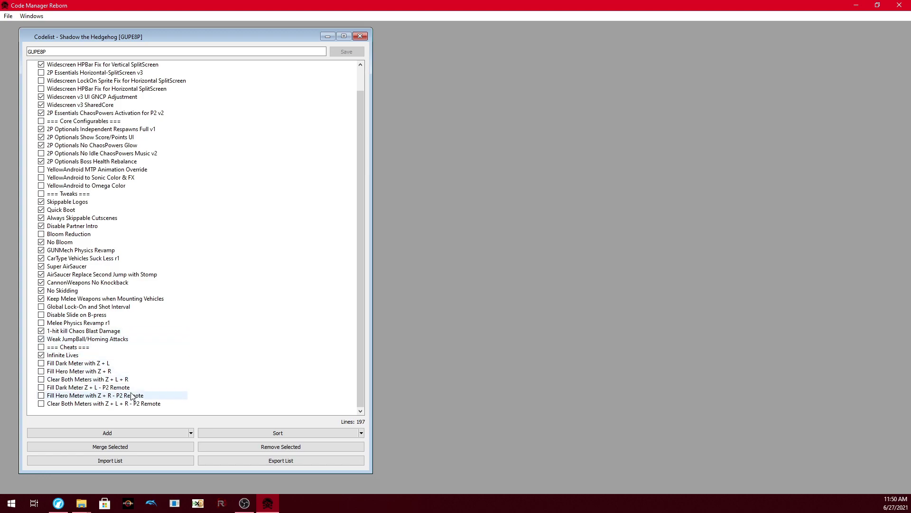
Export the codelist as GUPE8P.gct into games/Shadow The Hedgehog [GUPE8P] on the USB-NINTEN drive, replacing the existing file
{"action": "left_click", "coordinate": [280, 461]}
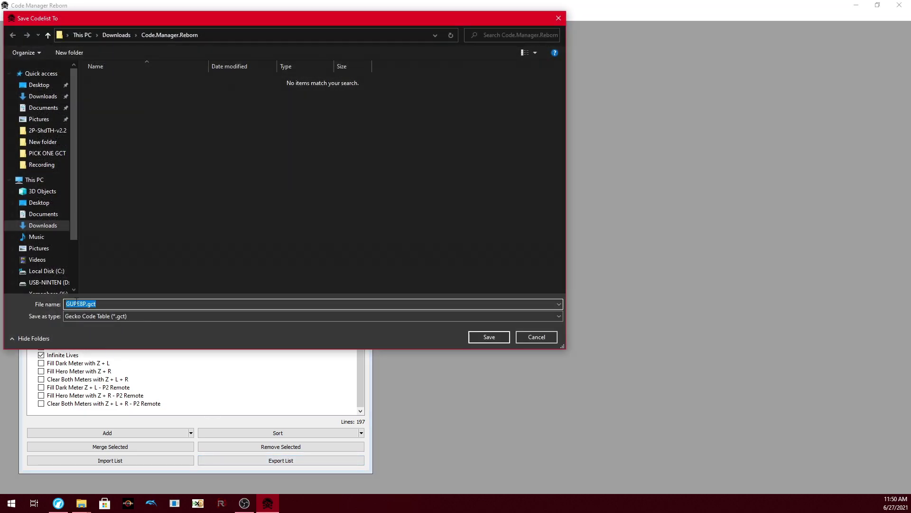
{"action": "scroll", "coordinate": [62, 228], "scroll_direction": "down", "scroll_amount": 2}
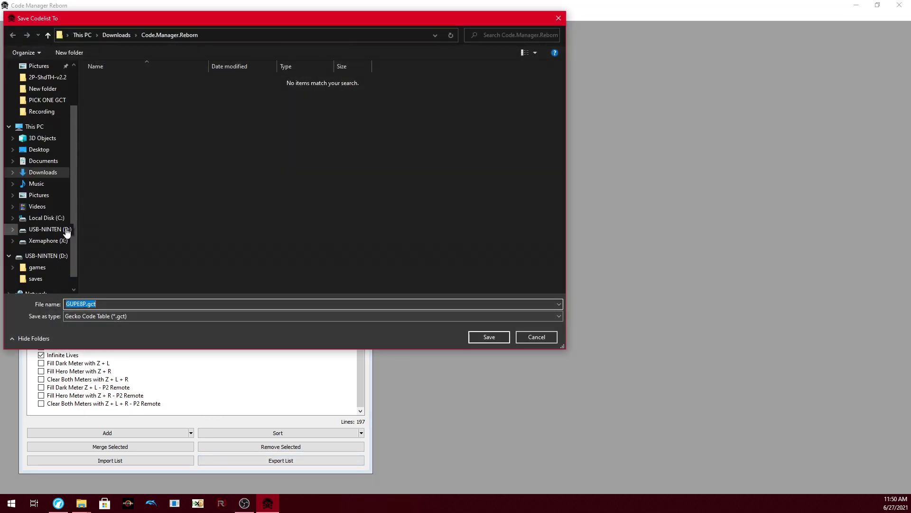
{"action": "left_click", "coordinate": [59, 231]}
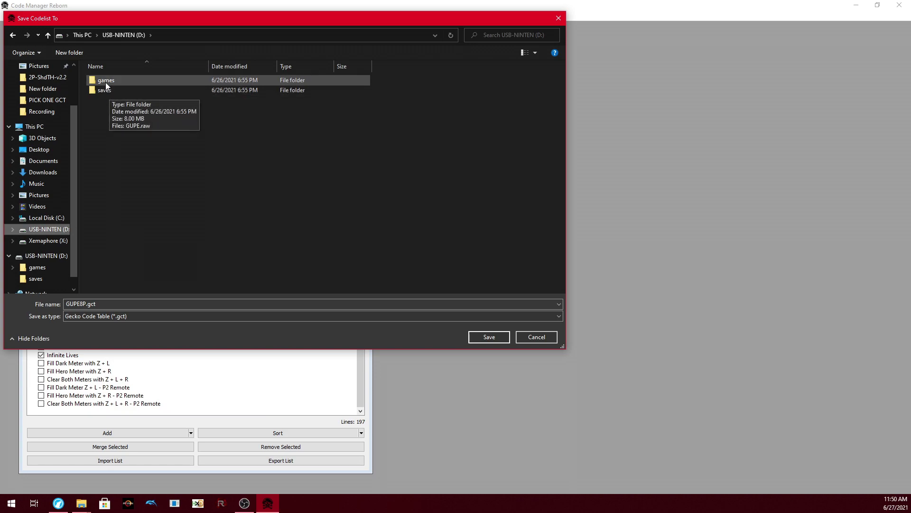
{"action": "double_click", "coordinate": [106, 82]}
{"action": "double_click", "coordinate": [136, 81]}
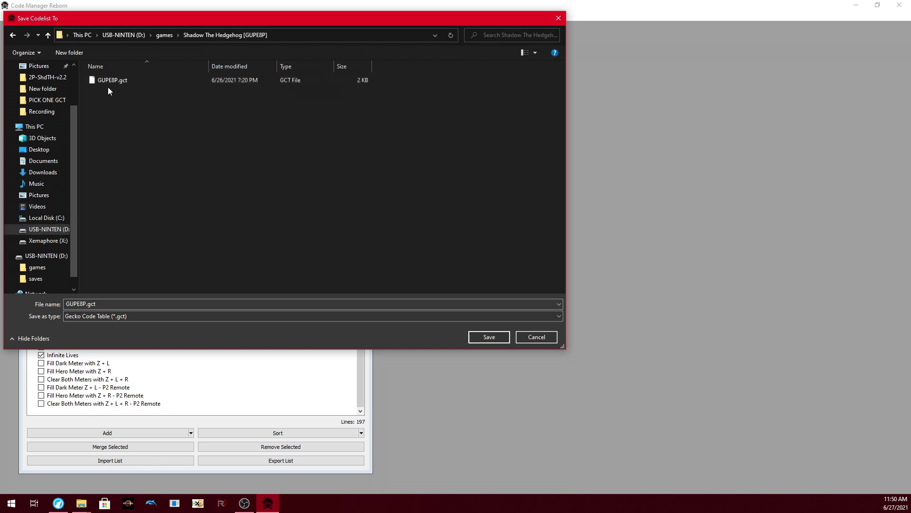
{"action": "left_click", "coordinate": [147, 80]}
{"action": "left_click", "coordinate": [482, 341]}
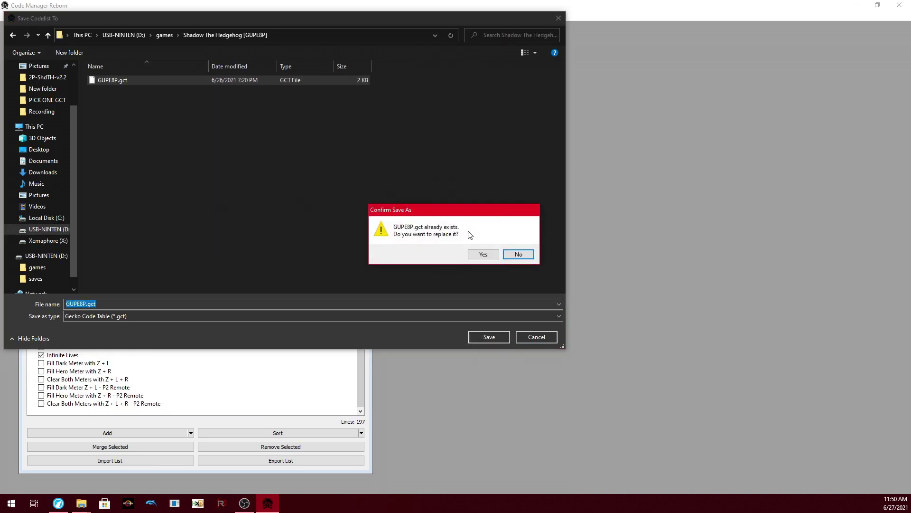
{"action": "left_click", "coordinate": [474, 252]}
{"action": "left_click", "coordinate": [480, 260]}
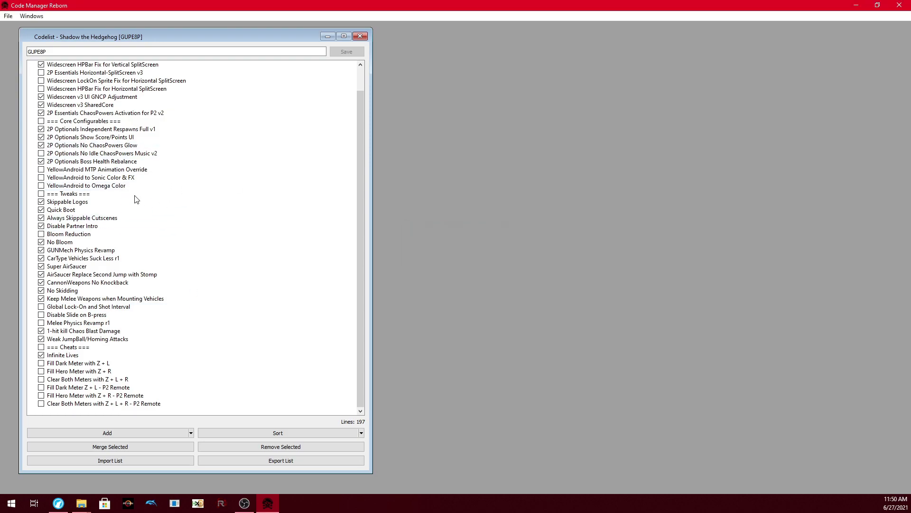
Close the code manager despite the open codes and go up two folders to the root of the USB-NINTEN drive
{"action": "key", "text": "alt+F4"}
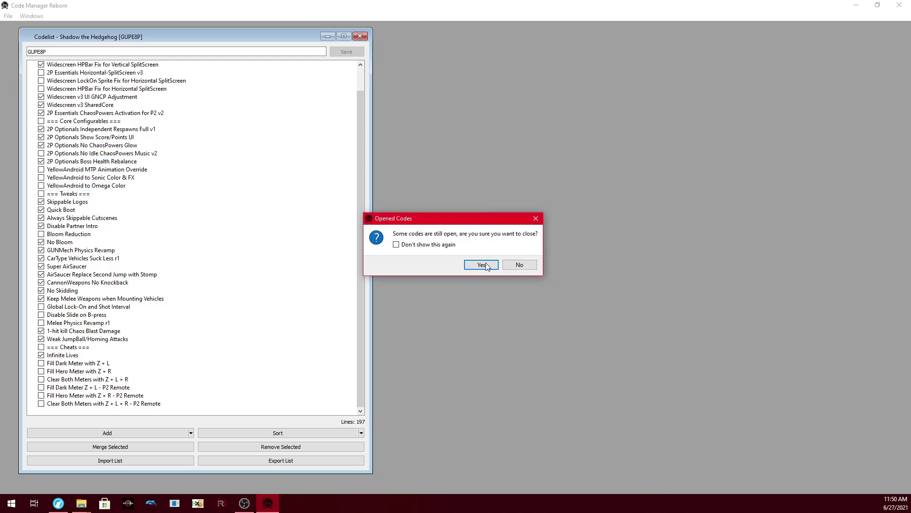
{"action": "left_click", "coordinate": [481, 265]}
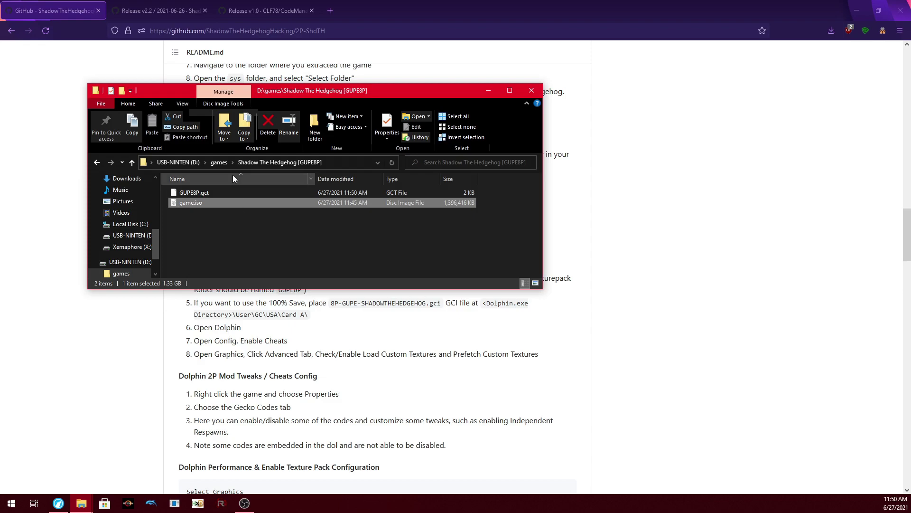
{"action": "key", "text": "alt+Up"}
{"action": "key", "text": "alt+Up"}
{"action": "right_click", "coordinate": [145, 252]}
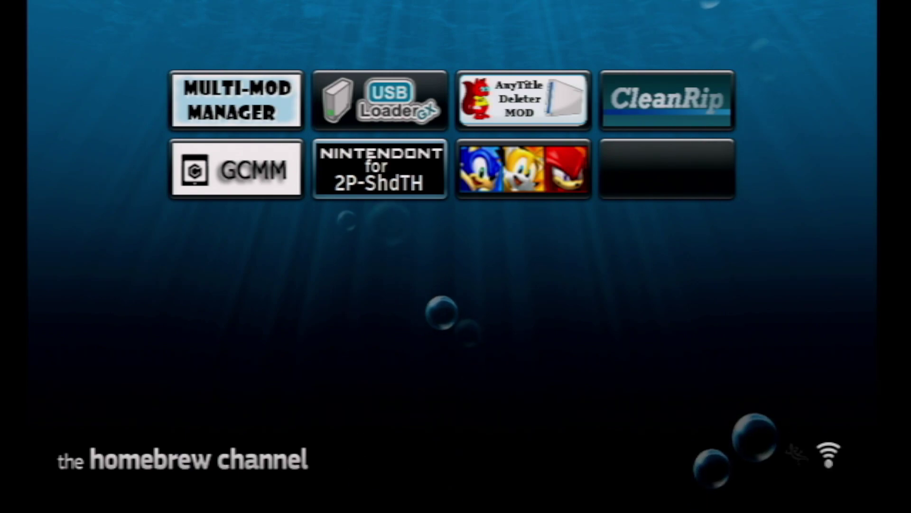
On the Wii, launch Nintendont for 2P-ShdTH, choose USB as the source and select SHADOW THE HEDGEHOG [GUPE8P]
{"action": "key", "text": "Return"}
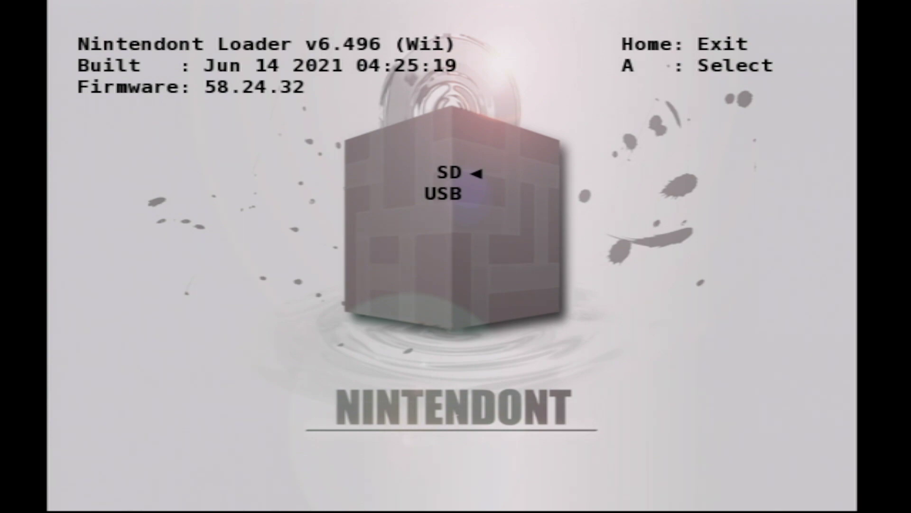
{"action": "key", "text": "Down"}
{"action": "key", "text": "Return"}
{"action": "key", "text": "Down"}
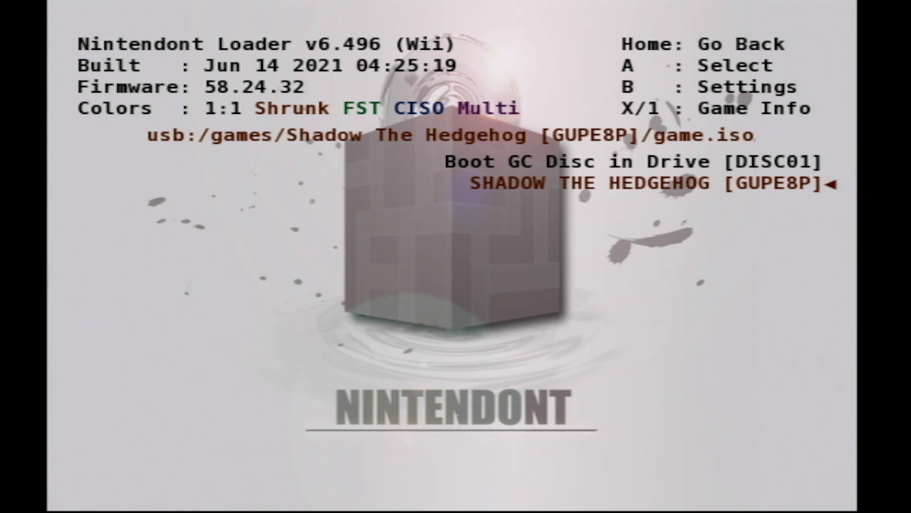
Open the Nintendont settings and turn on Cheats and Unlock Read Speed
{"action": "key", "text": "b"}
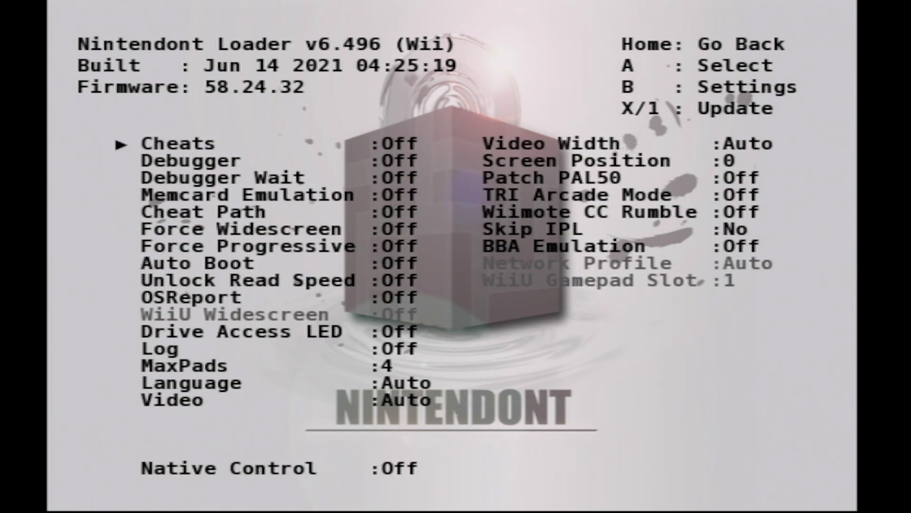
{"action": "key", "text": "Down"}
{"action": "key", "text": "Down"}
{"action": "key", "text": "Down"}
{"action": "key", "text": "Down"}
{"action": "key", "text": "Down"}
{"action": "key", "text": "Down"}
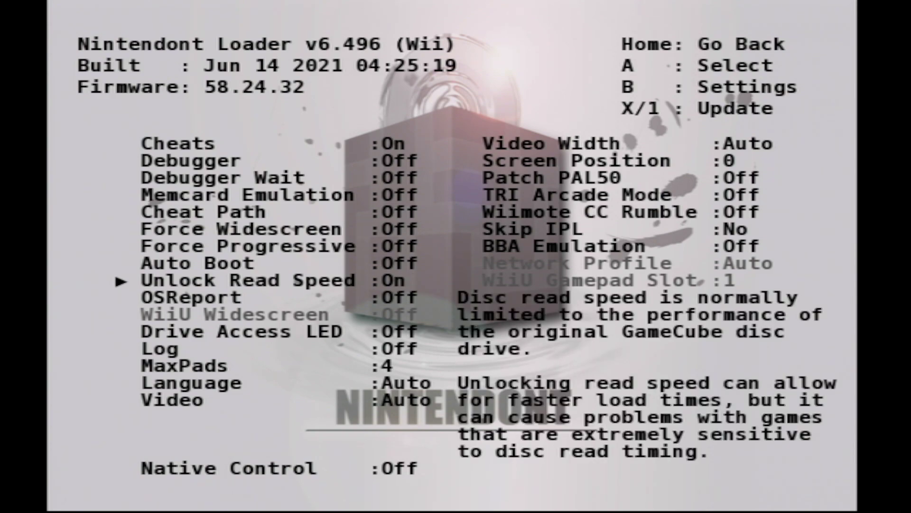
Turn on Memcard Emulation in the Nintendont settings
{"action": "key", "text": "Up"}
{"action": "key", "text": "Up"}
{"action": "key", "text": "Up"}
{"action": "key", "text": "Up"}
{"action": "key", "text": "Up"}
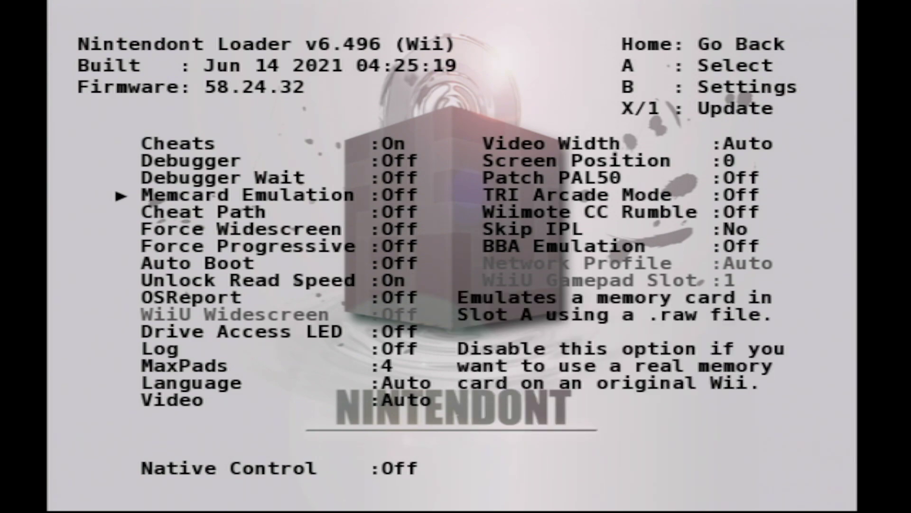
{"action": "key", "text": "a"}
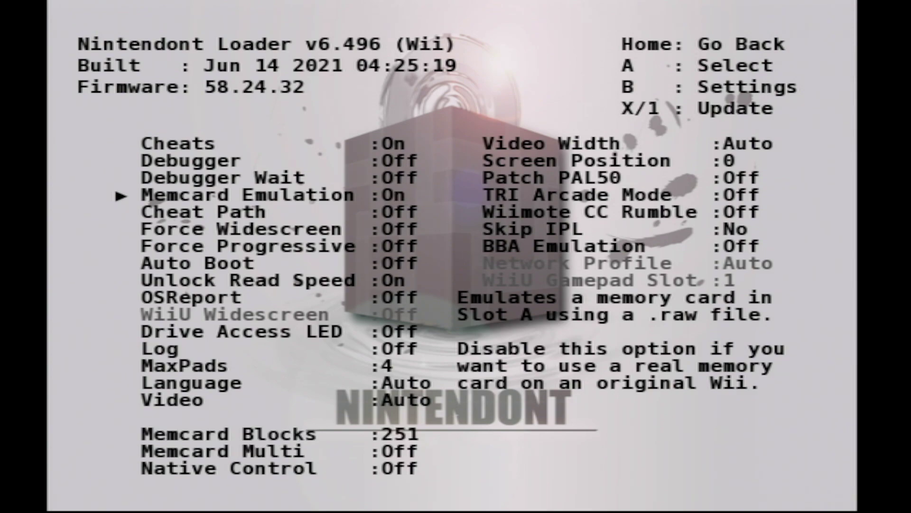
Set Video Width to 698 and Screen Position to 5
{"action": "key", "text": "Down"}
{"action": "key", "text": "Down"}
{"action": "key", "text": "Down"}
{"action": "key", "text": "Down"}
{"action": "key", "text": "Down"}
{"action": "key", "text": "Down"}
{"action": "key", "text": "Down"}
{"action": "key", "text": "Down"}
{"action": "key", "text": "Down"}
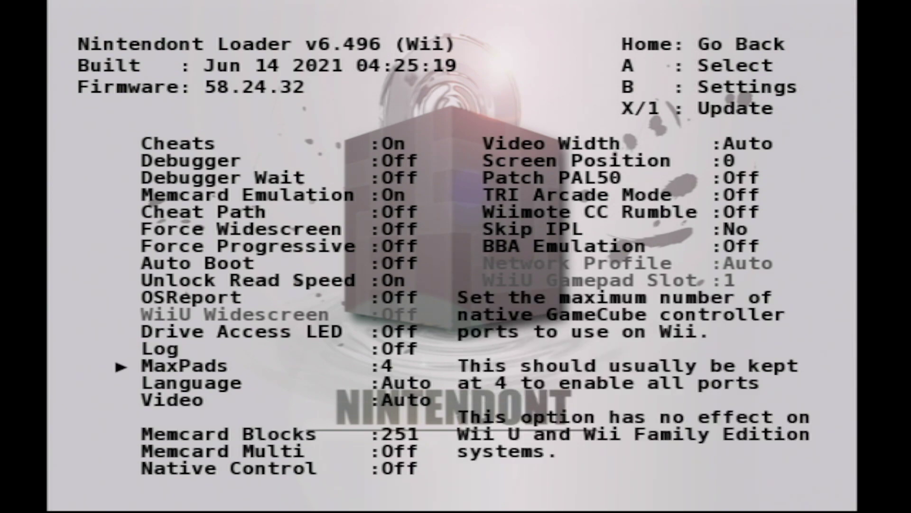
{"action": "key", "text": "Down"}
{"action": "key", "text": "Down"}
{"action": "key", "text": "Down"}
{"action": "key", "text": "Down"}
{"action": "key", "text": "Right"}
{"action": "key", "text": "a"}
{"action": "key", "text": "a"}
{"action": "key", "text": "a"}
{"action": "key", "text": "a"}
{"action": "key", "text": "a"}
{"action": "key", "text": "a"}
{"action": "key", "text": "a"}
{"action": "key", "text": "a"}
{"action": "key", "text": "a"}
{"action": "key", "text": "a"}
{"action": "key", "text": "a"}
{"action": "key", "text": "a"}
{"action": "key", "text": "a"}
{"action": "key", "text": "a"}
{"action": "key", "text": "a"}
{"action": "key", "text": "a"}
{"action": "key", "text": "a"}
{"action": "key", "text": "a"}
{"action": "key", "text": "a"}
{"action": "key", "text": "a"}
{"action": "key", "text": "a"}
{"action": "key", "text": "a"}
{"action": "key", "text": "a"}
{"action": "key", "text": "a"}
{"action": "key", "text": "a"}
{"action": "key", "text": "a"}
{"action": "key", "text": "a"}
{"action": "key", "text": "a"}
{"action": "key", "text": "a"}
{"action": "key", "text": "a"}
{"action": "key", "text": "Down"}
{"action": "key", "text": "a"}
{"action": "key", "text": "a"}
{"action": "key", "text": "a"}
{"action": "key", "text": "a"}
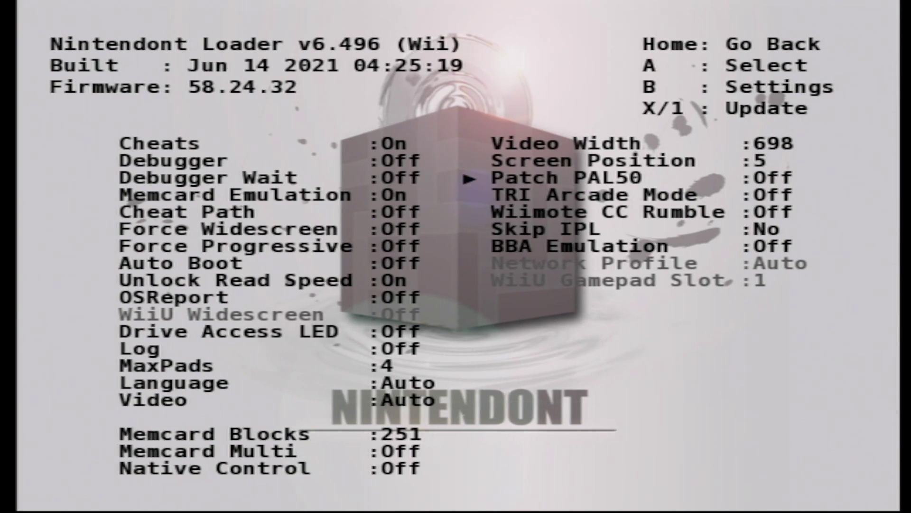
Readjust the picture by setting Video Width to 712 and Screen Position to 2
{"action": "key", "text": "b"}
{"action": "key", "text": "Up"}
{"action": "key", "text": "b"}
{"action": "key", "text": "b"}
{"action": "key", "text": "a"}
{"action": "key", "text": "a"}
{"action": "key", "text": "a"}
{"action": "key", "text": "a"}
{"action": "key", "text": "a"}
{"action": "key", "text": "a"}
{"action": "key", "text": "a"}
{"action": "key", "text": "a"}
{"action": "key", "text": "a"}
{"action": "key", "text": "a"}
{"action": "key", "text": "b"}
{"action": "key", "text": "Down"}
{"action": "key", "text": "b"}
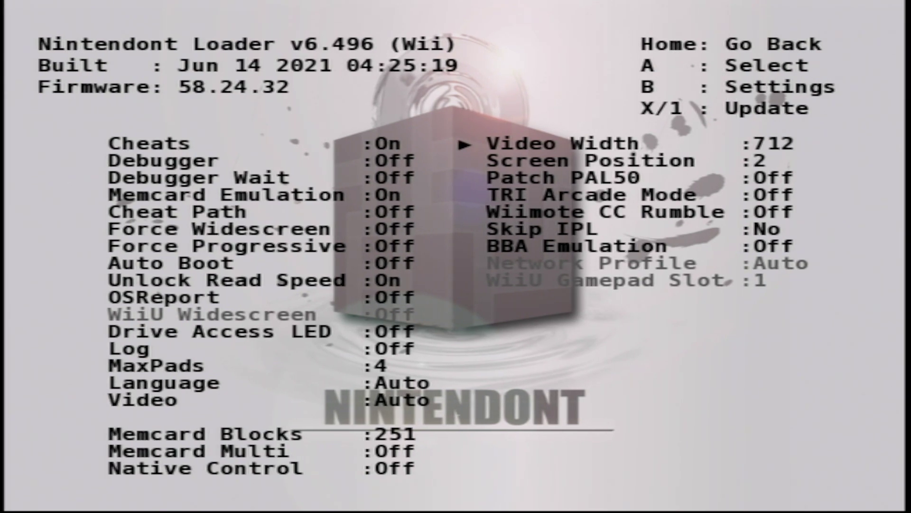
Leave the settings and boot SHADOW THE HEDGEHOG [GUPE8P] from the USB game list
{"action": "key", "text": "Home"}
{"action": "key", "text": "a"}
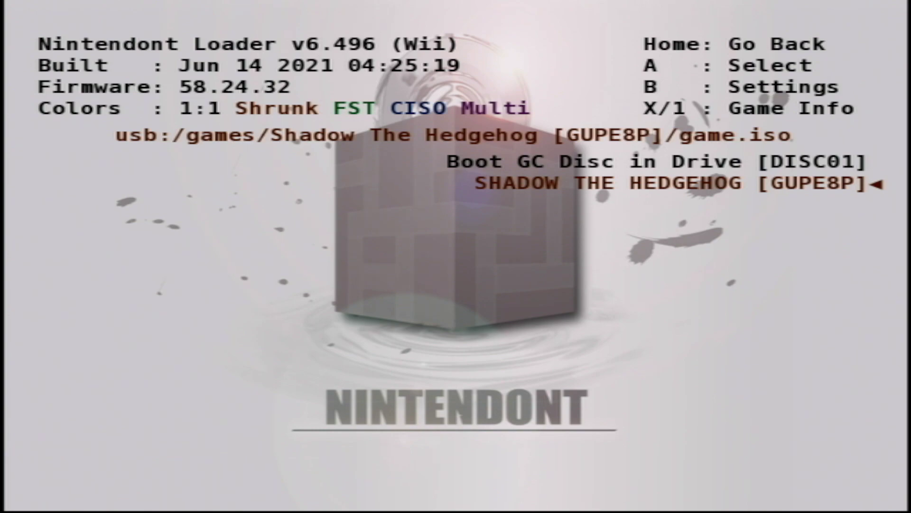
{"action": "key", "text": "a"}
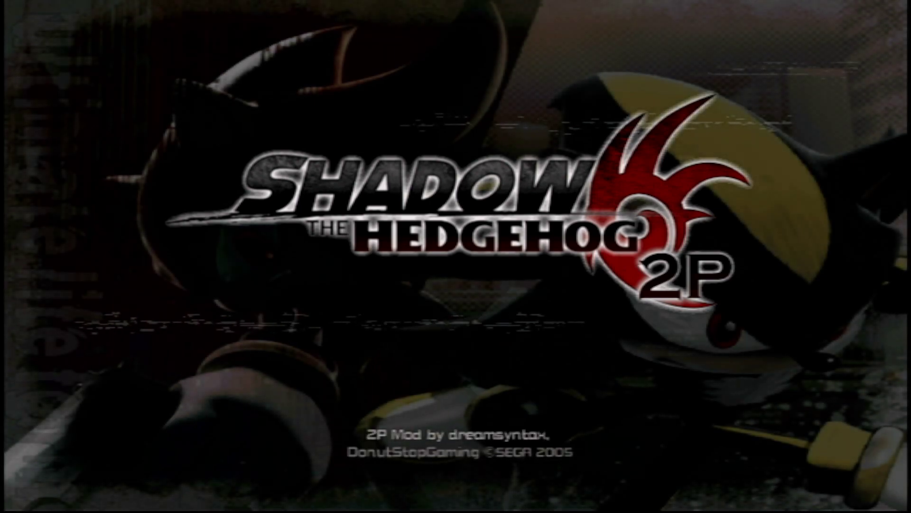
Pass the title screen and enter Select Mode for 2P CO-OP
{"action": "key", "text": "Return"}
{"action": "key", "text": "Return"}
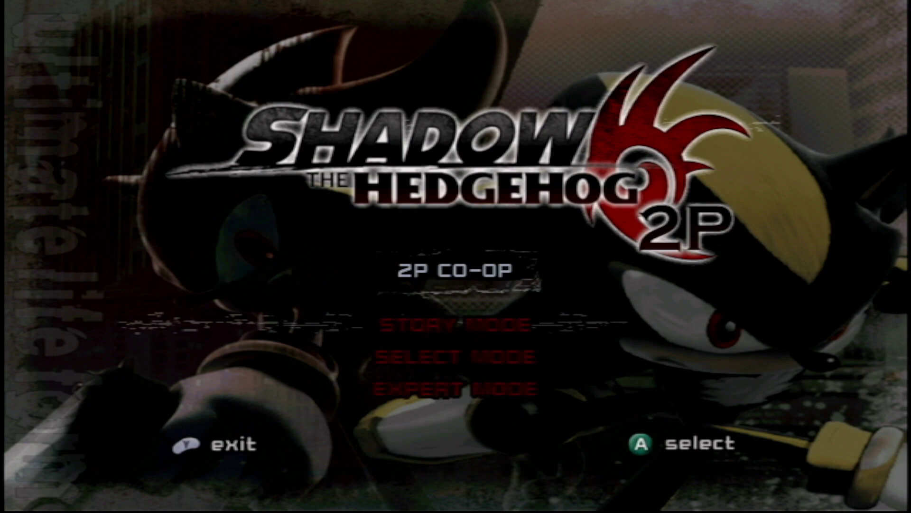
{"action": "key", "text": "Down"}
{"action": "key", "text": "Return"}
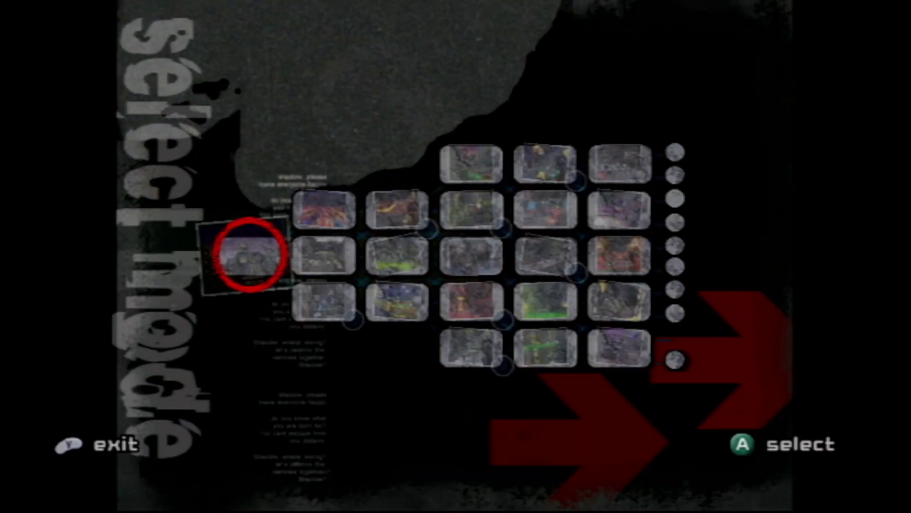
Pick a stage in the later columns of the Select Mode map and start it
{"action": "key", "text": "Right"}
{"action": "key", "text": "Right"}
{"action": "key", "text": "Right"}
{"action": "key", "text": "Right"}
{"action": "key", "text": "Right"}
{"action": "key", "text": "Left"}
{"action": "key", "text": "Left"}
{"action": "key", "text": "Return"}
{"action": "key", "text": "Up"}
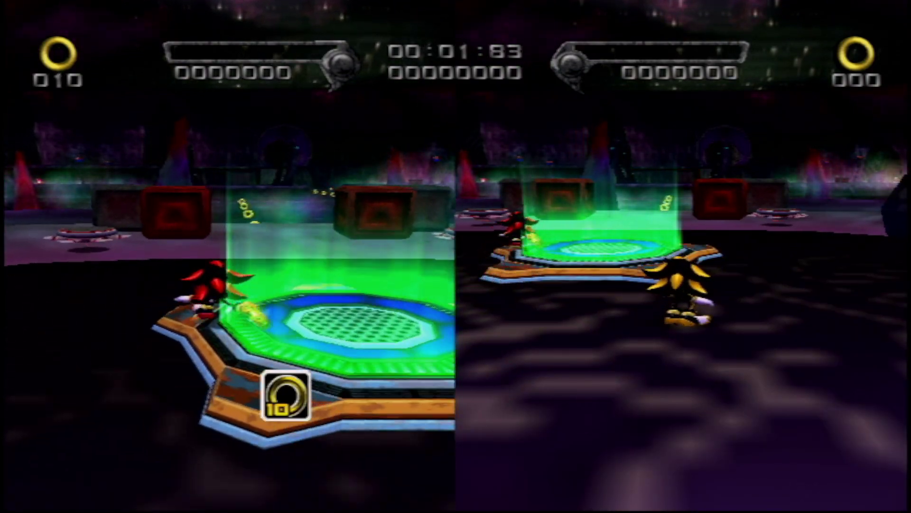
{"action": "key", "text": "x"}
{"action": "key", "text": "Up"}
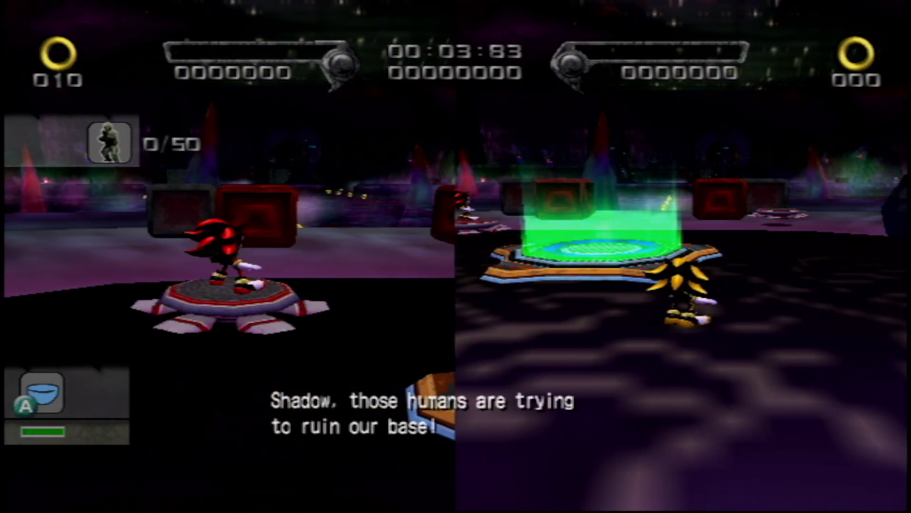
{"action": "key", "text": "Up"}
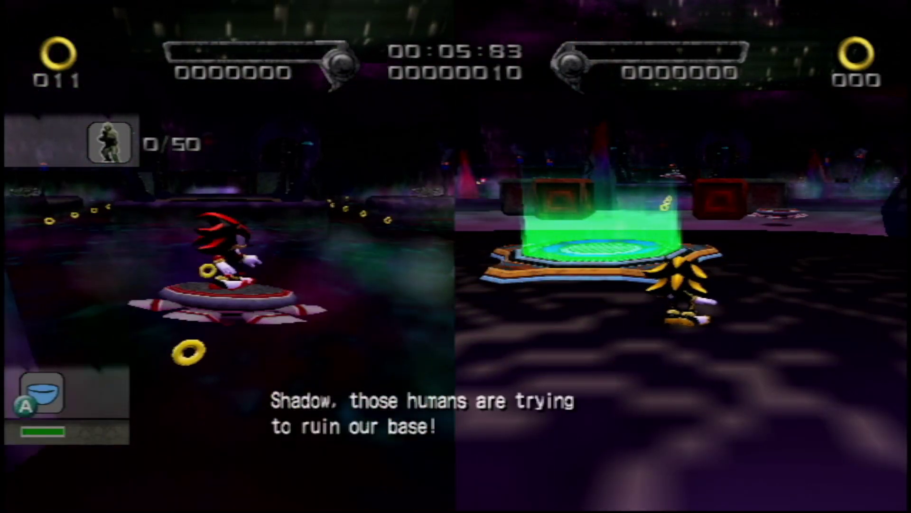
{"action": "key", "text": "Up"}
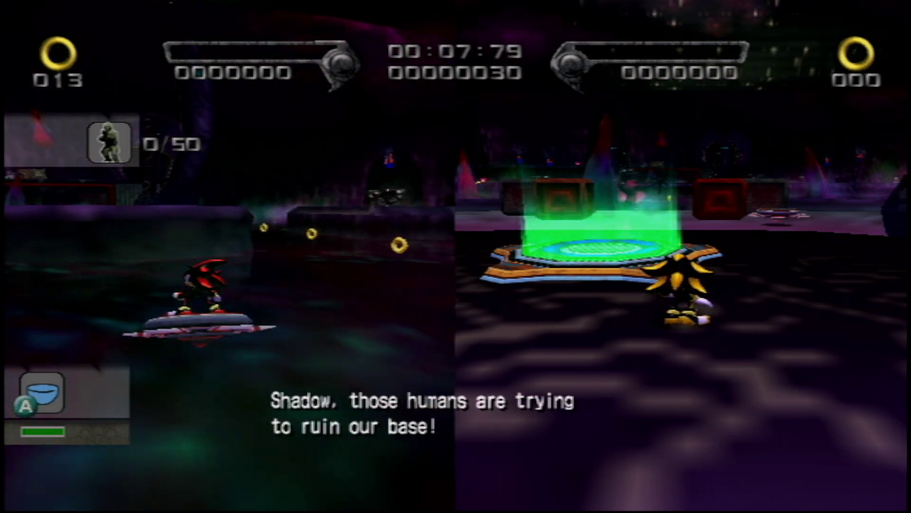
{"action": "key", "text": "Up"}
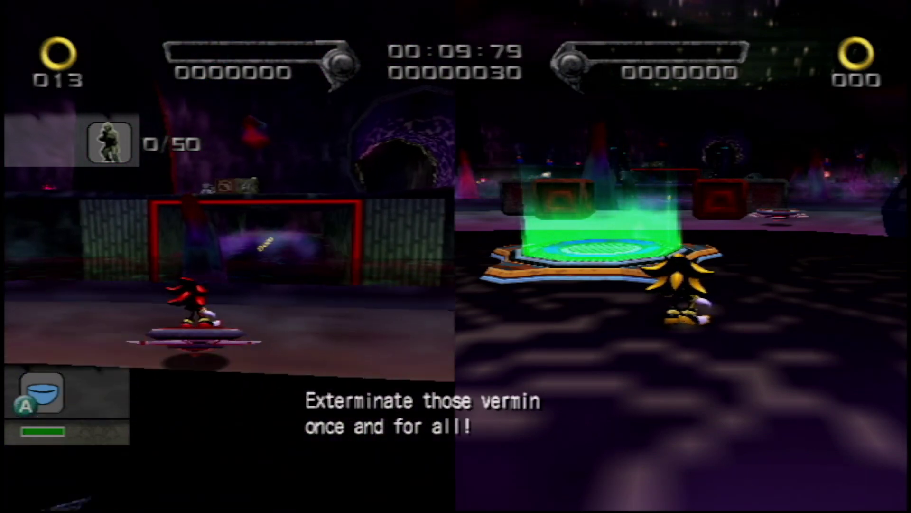
{"action": "key", "text": "Up"}
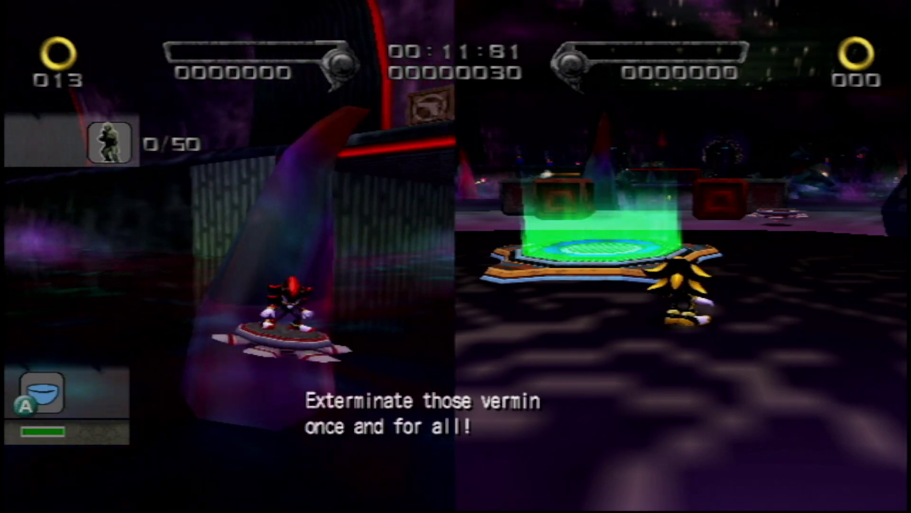
{"action": "key", "text": "Up"}
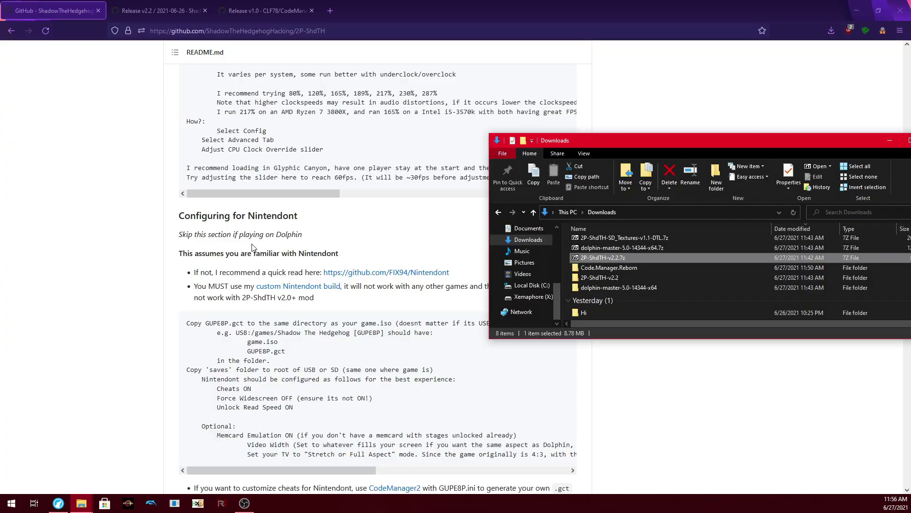
Go to the README's Configuring for Dolphin section and copy GUPE8P.ini from the 2P-ShdTH-v2.2 folder in Downloads
{"action": "scroll", "coordinate": [251, 247], "scroll_direction": "up", "scroll_amount": 12}
{"action": "scroll", "coordinate": [367, 130], "scroll_direction": "down", "scroll_amount": 3}
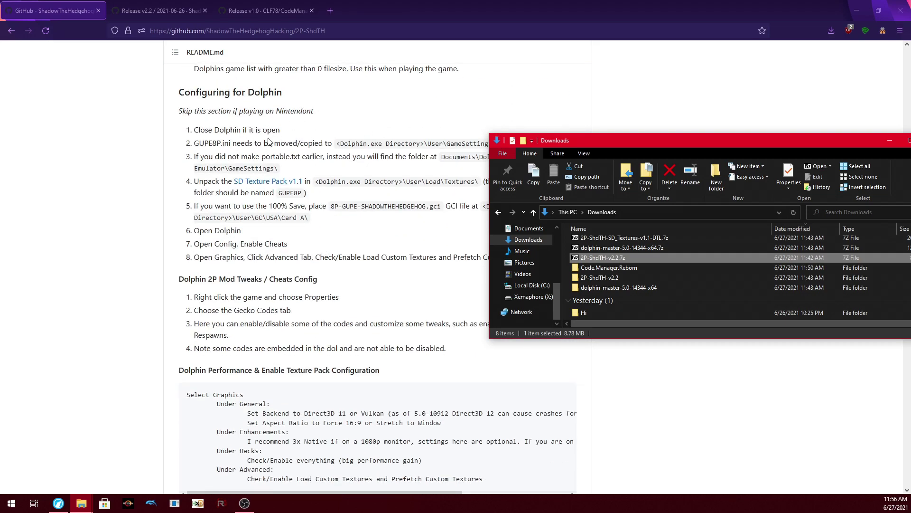
{"action": "double_click", "coordinate": [597, 277]}
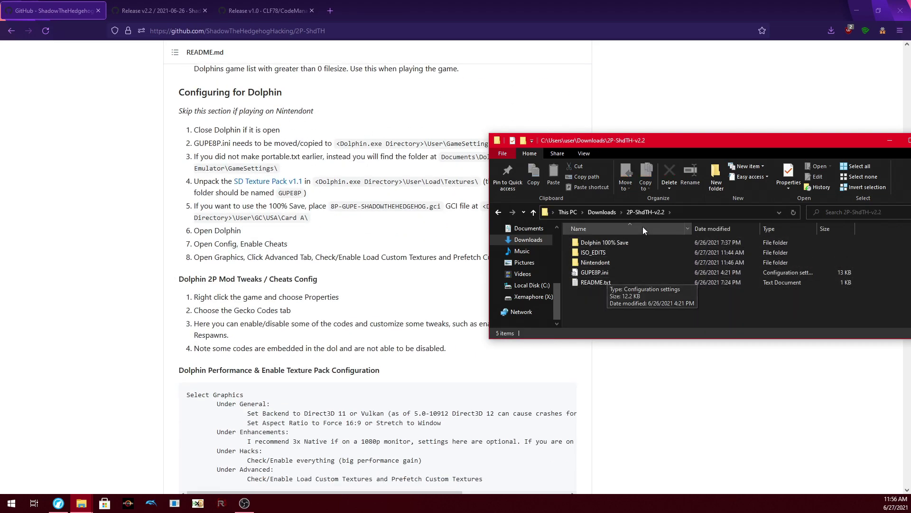
{"action": "left_click", "coordinate": [597, 273]}
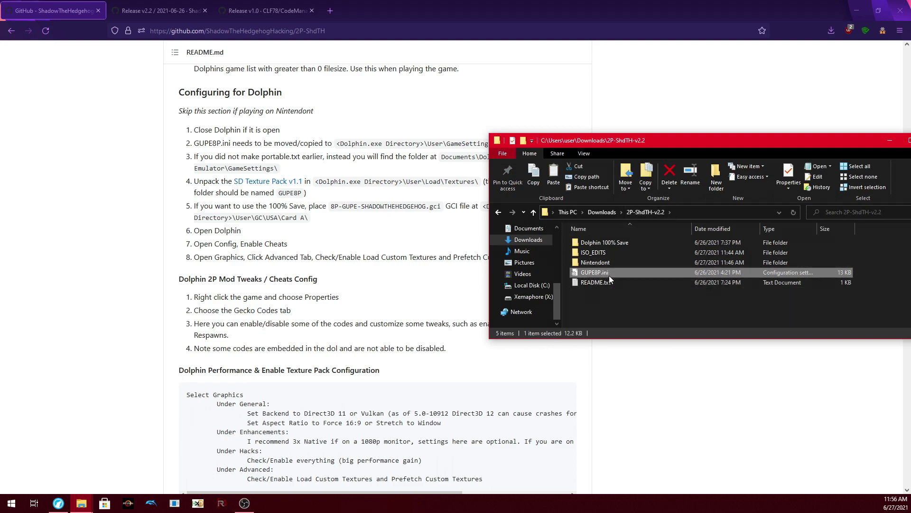
{"action": "left_click", "coordinate": [601, 212]}
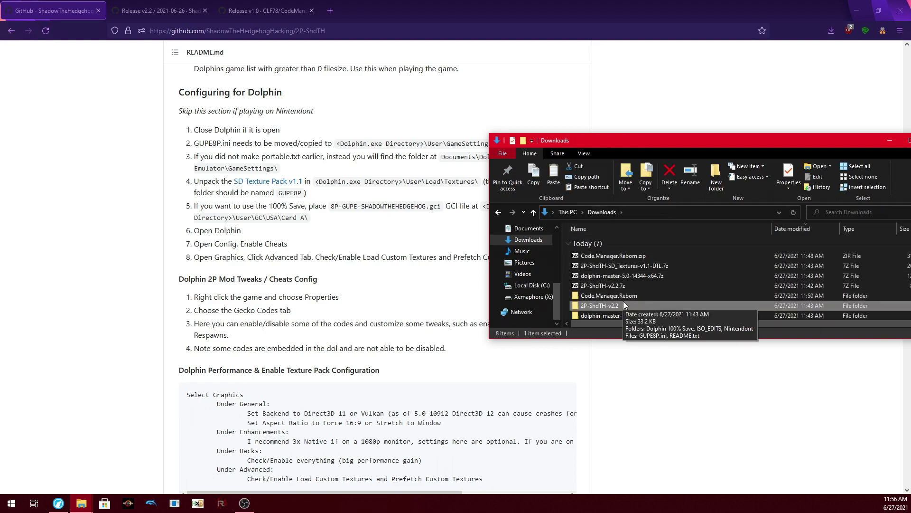
Paste GUPE8P.ini into dolphin-master-5.0-14344-x64\Dolphin-x64\User\GameSettings
{"action": "double_click", "coordinate": [606, 249]}
{"action": "double_click", "coordinate": [606, 245]}
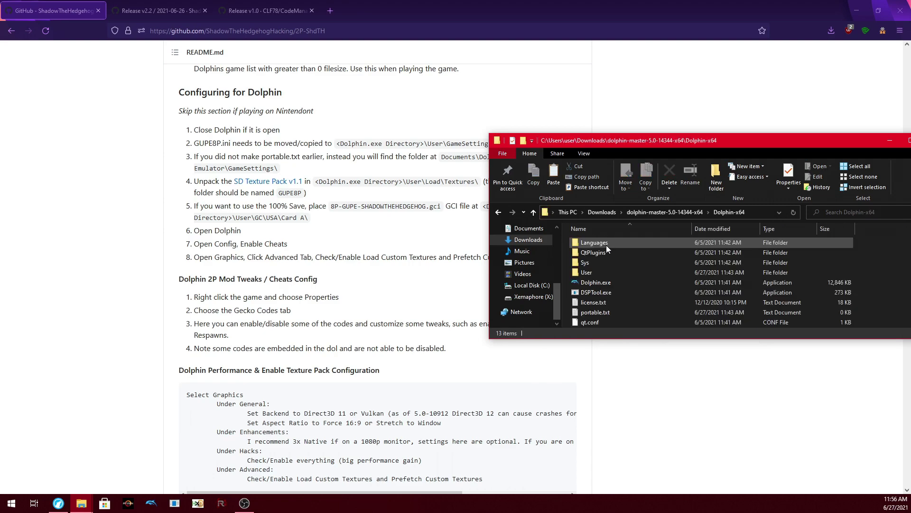
{"action": "double_click", "coordinate": [594, 272]}
{"action": "double_click", "coordinate": [594, 272]}
{"action": "key", "text": "ctrl+v"}
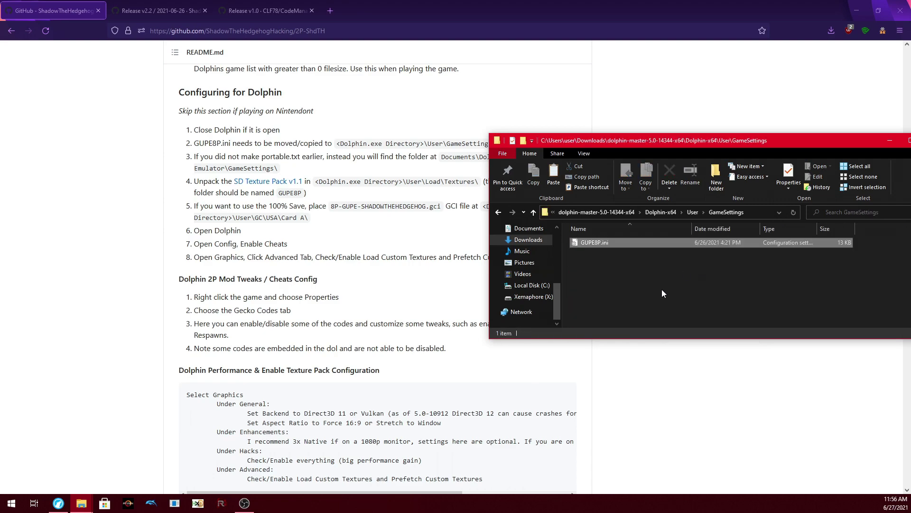
Show Dolphin's User folder beside a second, enlarged File Explorer window that displays Downloads
{"action": "left_click_drag", "start_coordinate": [709, 142], "coordinate": [684, 221]}
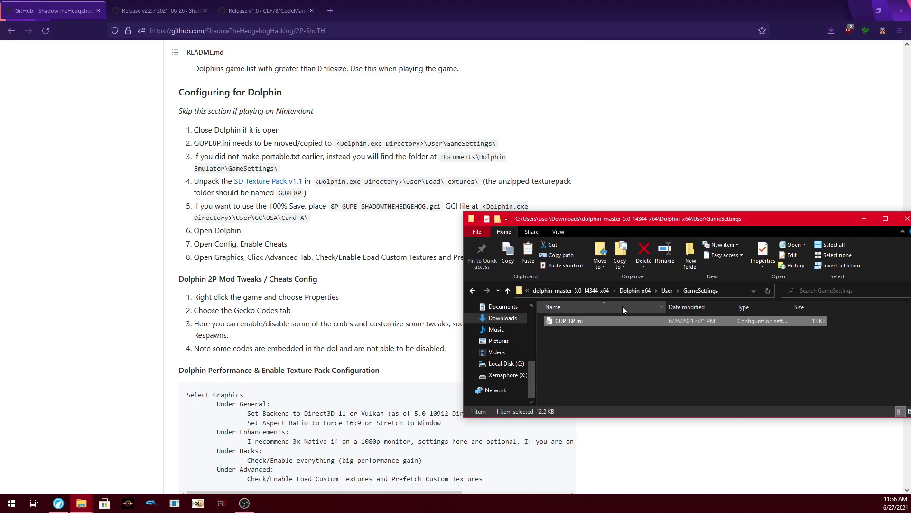
{"action": "left_click", "coordinate": [667, 290]}
{"action": "key", "text": "super+e"}
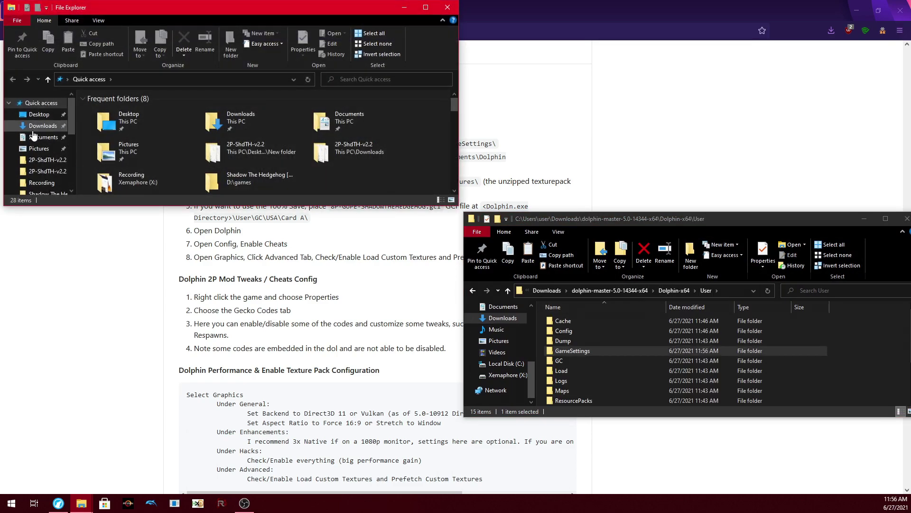
{"action": "left_click", "coordinate": [35, 129]}
{"action": "left_click_drag", "start_coordinate": [454, 213], "coordinate": [436, 413]}
Extract 2P-ShdTH-SD_Textures-v1.1-DTL.7z into its own folder and check its README.txt for where to place the GUPE8P folder
{"action": "right_click", "coordinate": [152, 133]}
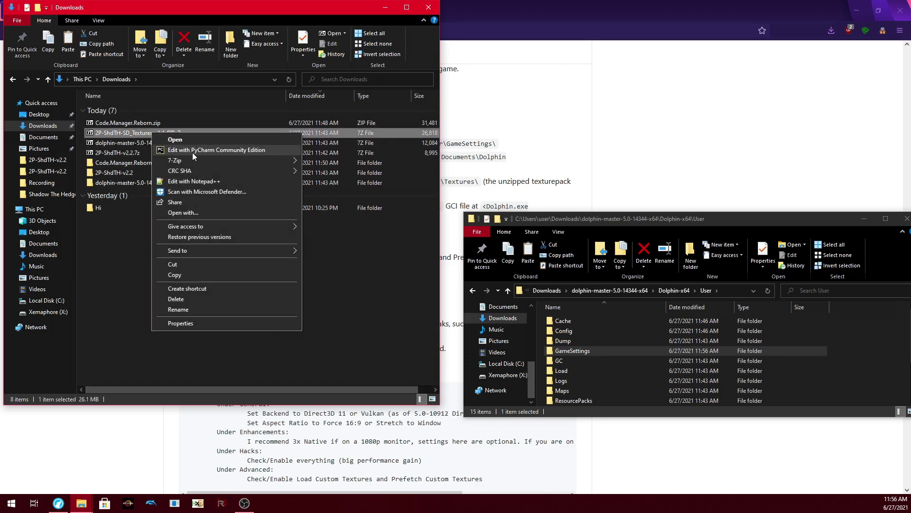
{"action": "mouse_move", "coordinate": [285, 163]}
{"action": "left_click", "coordinate": [398, 204]}
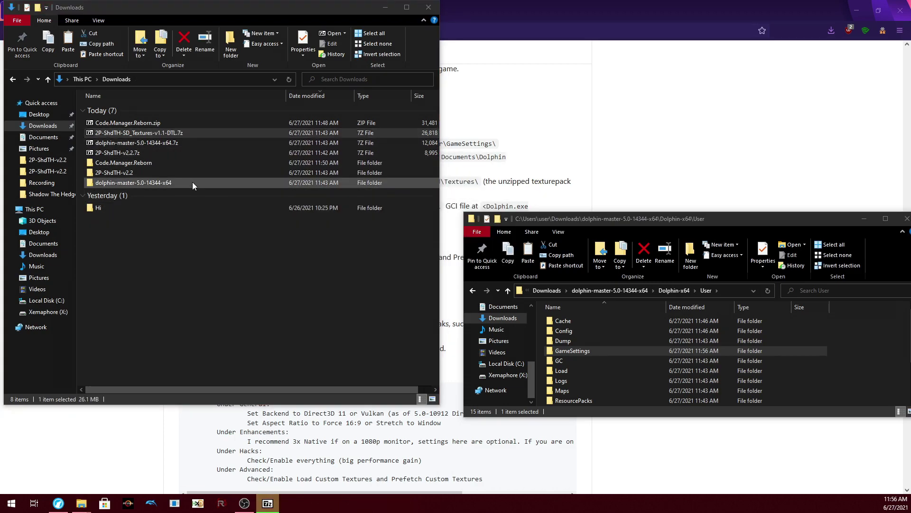
{"action": "double_click", "coordinate": [163, 193]}
{"action": "double_click", "coordinate": [142, 119]}
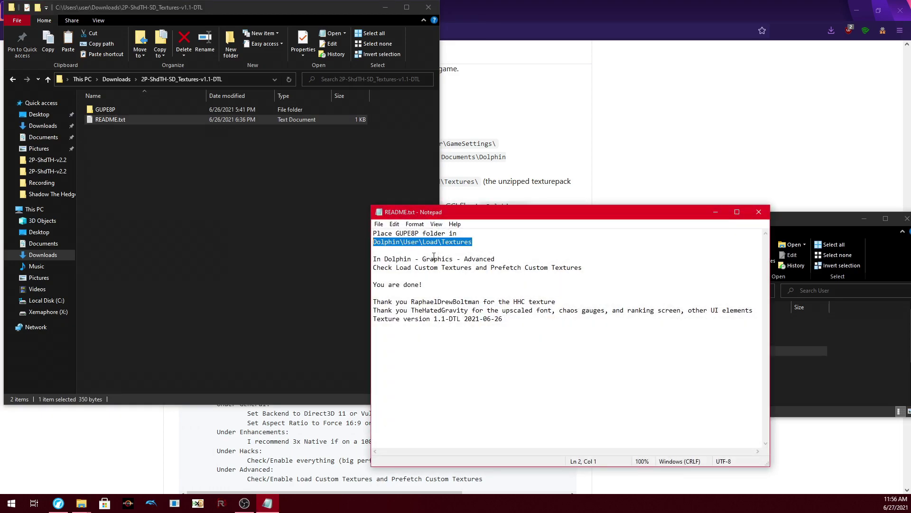
{"action": "left_click", "coordinate": [767, 213]}
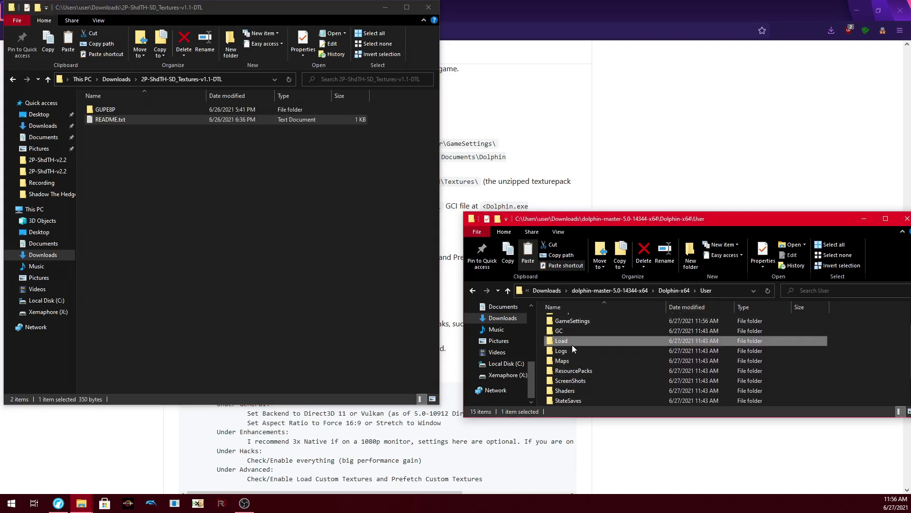
Move the GUPE8P texture folder from 2P-ShdTH-SD_Textures-v1.1-DTL into Dolphin's User\Load\Textures folder
{"action": "double_click", "coordinate": [571, 345]}
{"action": "double_click", "coordinate": [571, 321]}
{"action": "left_click_drag", "start_coordinate": [105, 109], "coordinate": [573, 380]}
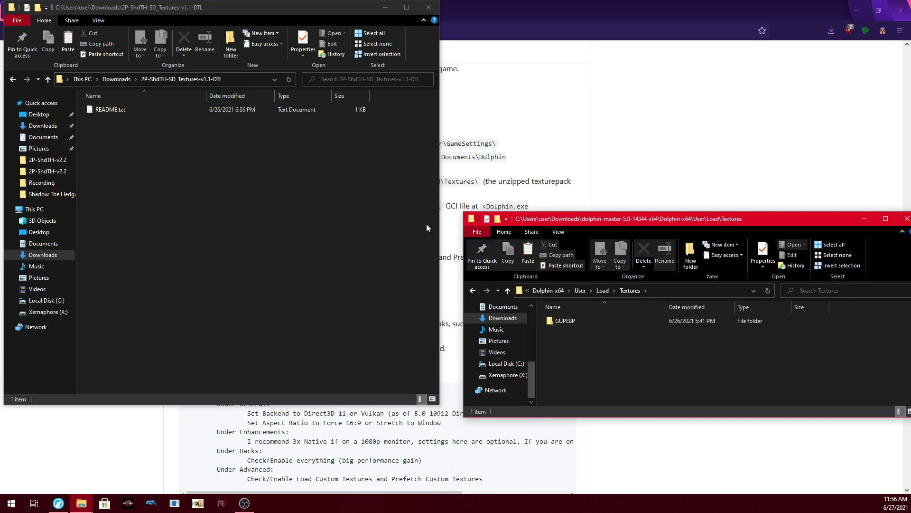
Check the README's 100% save instruction, and open the Dolphin 100% Save folder inside Downloads\2P-ShdTH-v2.2
{"action": "left_click", "coordinate": [163, 112]}
{"action": "left_click", "coordinate": [116, 79]}
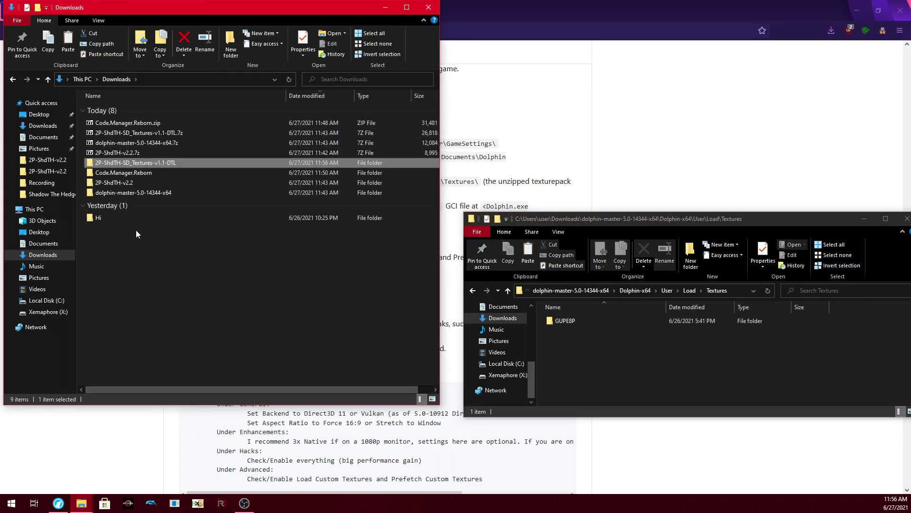
{"action": "left_click_drag", "start_coordinate": [157, 16], "coordinate": [156, 349]}
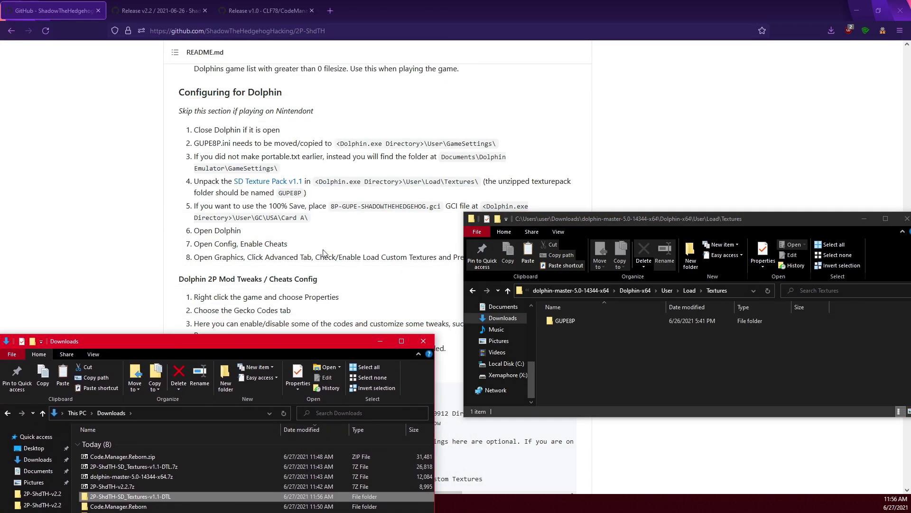
{"action": "left_click", "coordinate": [236, 191]}
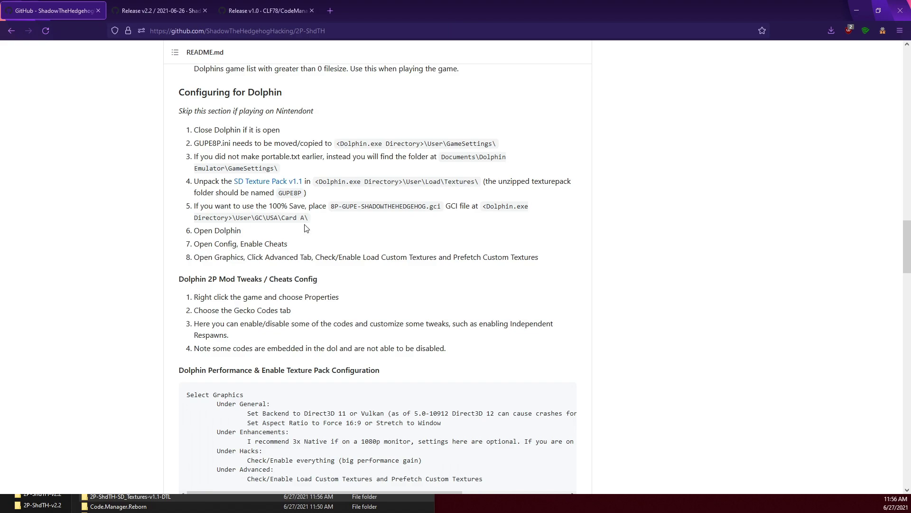
{"action": "key", "text": "alt+Tab"}
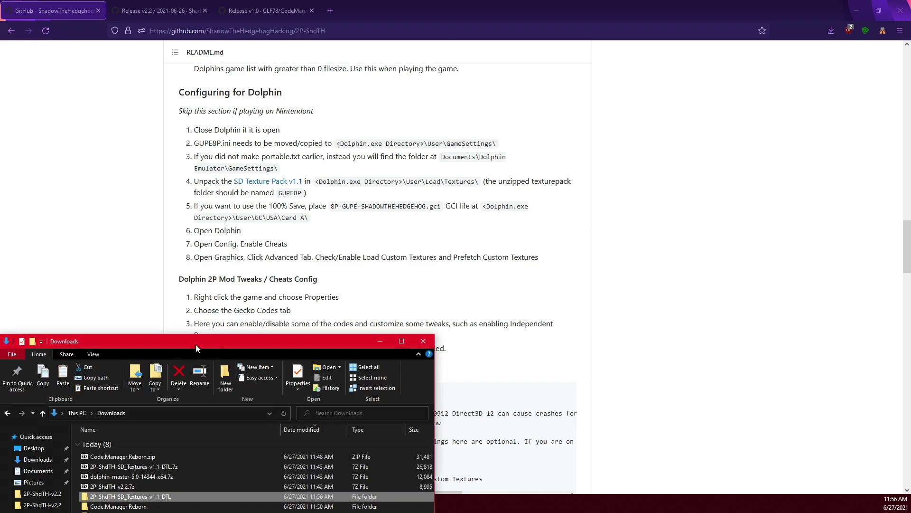
{"action": "left_click_drag", "start_coordinate": [198, 348], "coordinate": [263, 129]}
{"action": "double_click", "coordinate": [190, 297]}
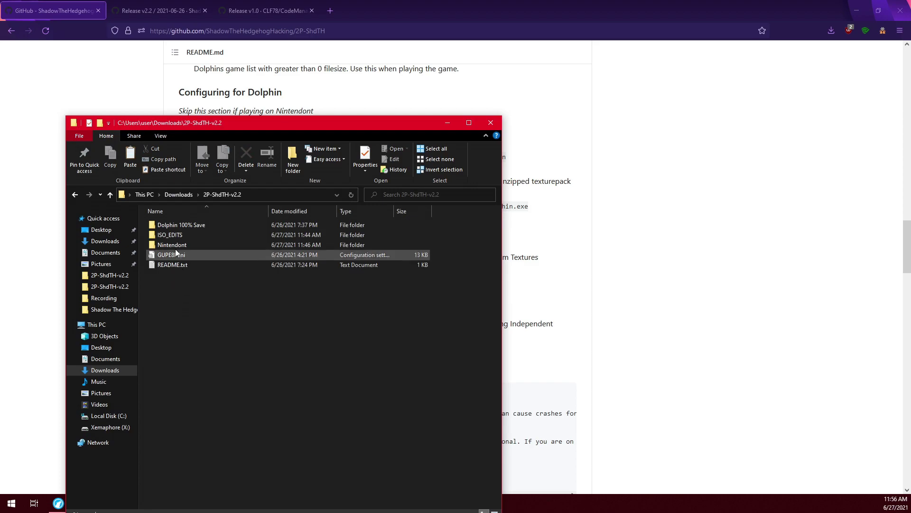
{"action": "double_click", "coordinate": [184, 225]}
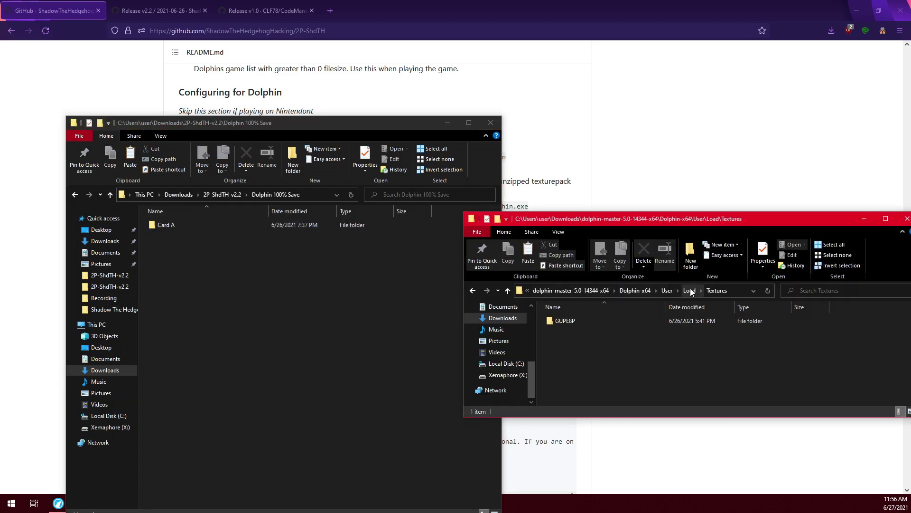
Move the Card A folder from Dolphin 100% Save into Dolphin's User\GC\USA folder and open it to check the .gci file
{"action": "left_click", "coordinate": [689, 290]}
{"action": "left_click", "coordinate": [669, 291]}
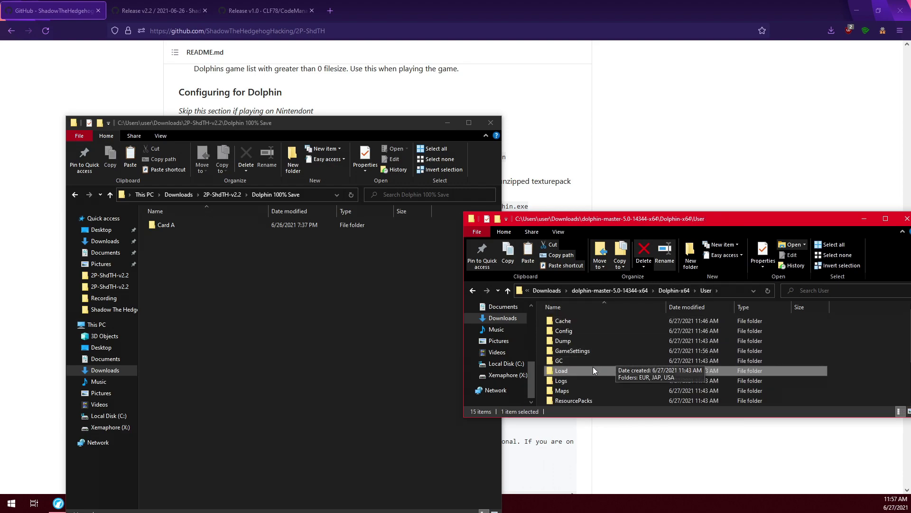
{"action": "double_click", "coordinate": [564, 361]}
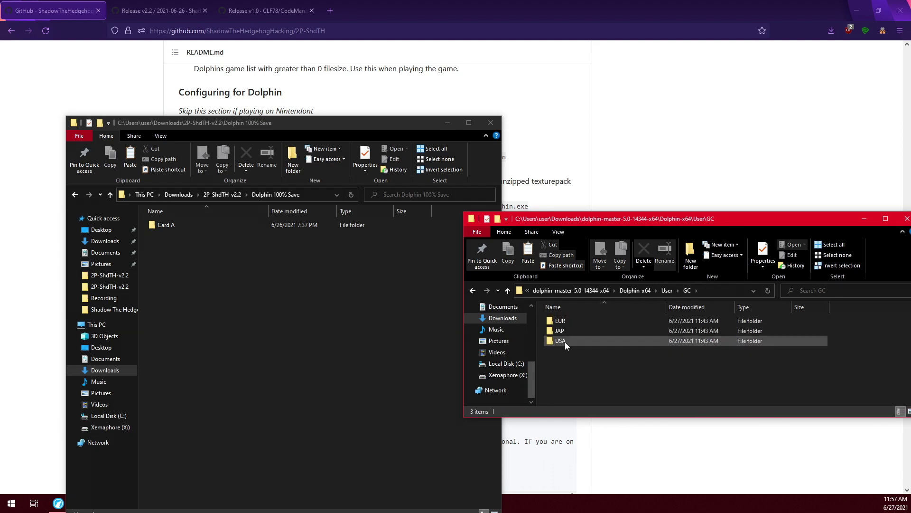
{"action": "double_click", "coordinate": [564, 342]}
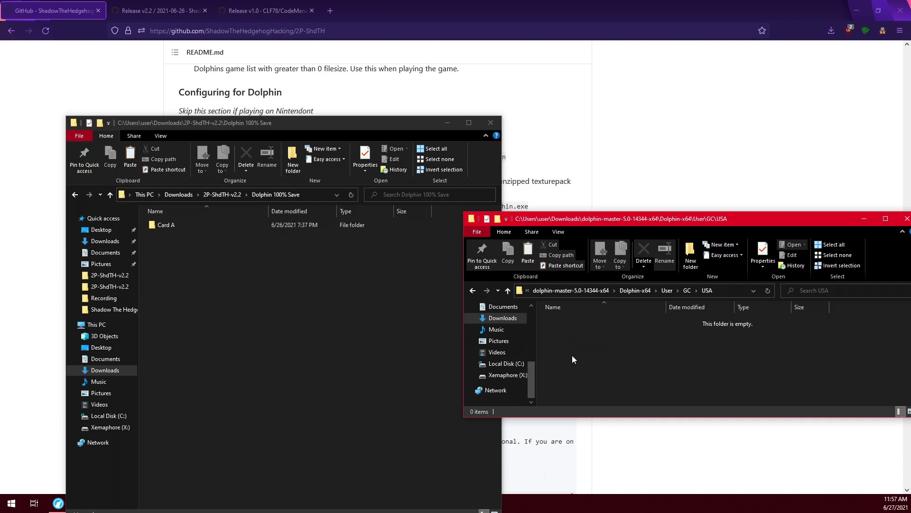
{"action": "left_click", "coordinate": [185, 226]}
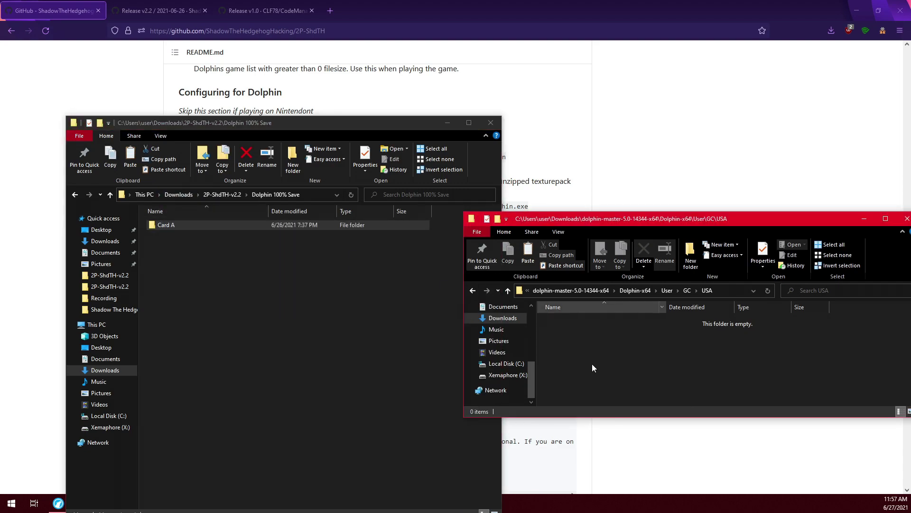
{"action": "key", "text": "ctrl+v"}
{"action": "double_click", "coordinate": [554, 322]}
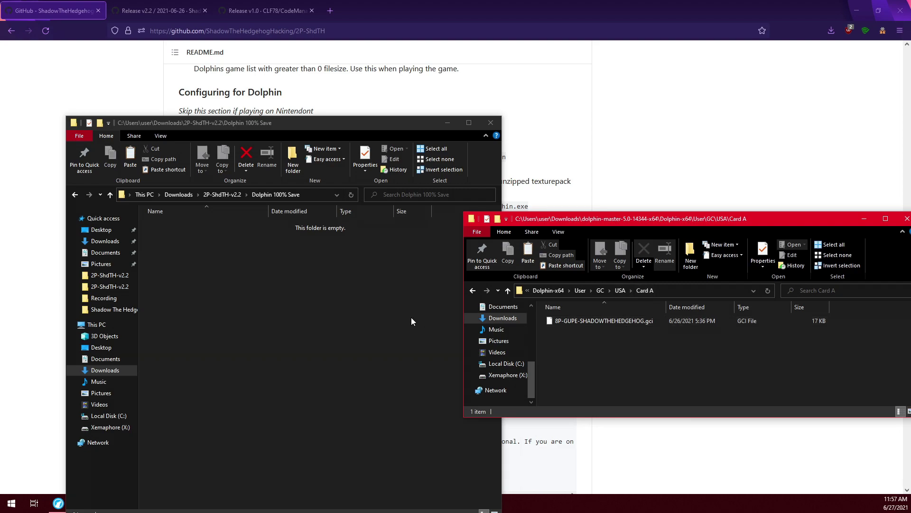
Return to Downloads and launch Dolphin from dolphin-master-5.0-14344-x64\Dolphin-x64
{"action": "left_click", "coordinate": [348, 317]}
{"action": "key", "text": "alt+Left"}
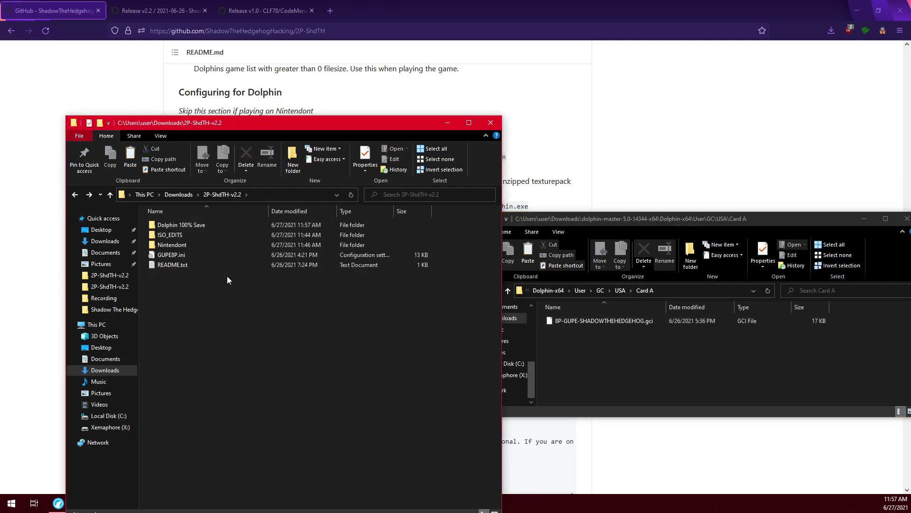
{"action": "left_click", "coordinate": [190, 195]}
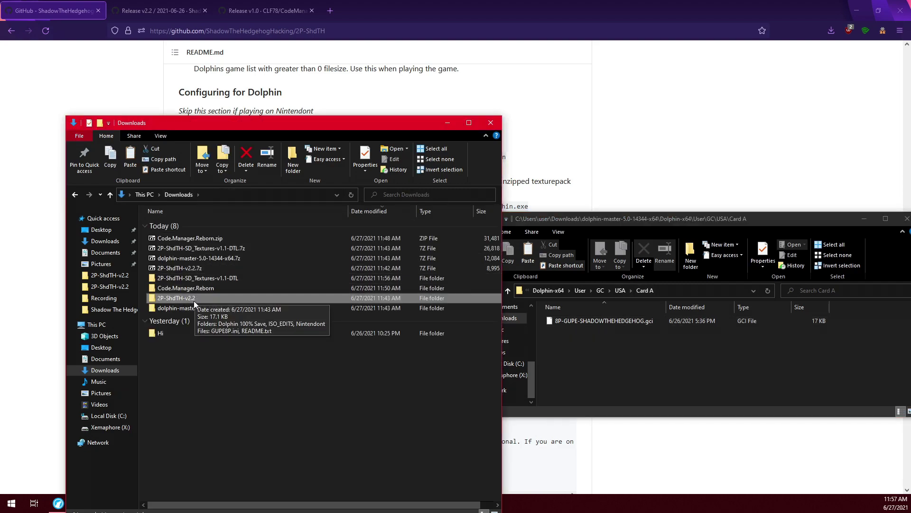
{"action": "double_click", "coordinate": [199, 286]}
{"action": "double_click", "coordinate": [207, 225]}
{"action": "double_click", "coordinate": [187, 262]}
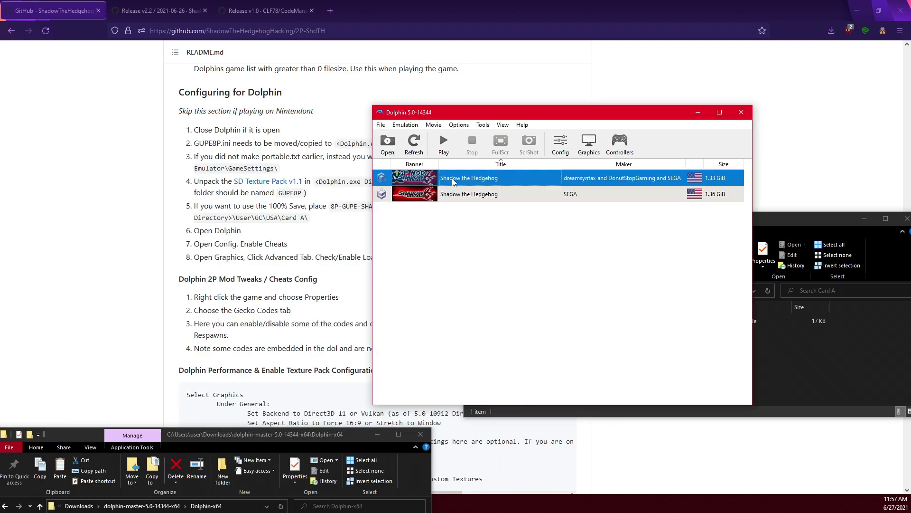
Review the Gecko codes in the properties of the 2P mod version of Shadow the Hedgehog
{"action": "right_click", "coordinate": [465, 178]}
{"action": "left_click", "coordinate": [468, 185]}
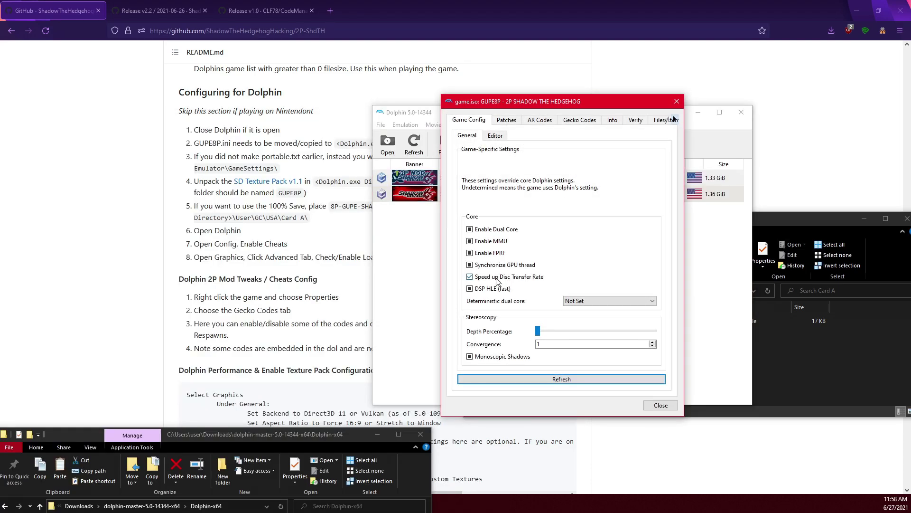
{"action": "left_click", "coordinate": [579, 121]}
{"action": "scroll", "coordinate": [546, 198], "scroll_direction": "down", "scroll_amount": 5}
{"action": "scroll", "coordinate": [546, 198], "scroll_direction": "down", "scroll_amount": 5}
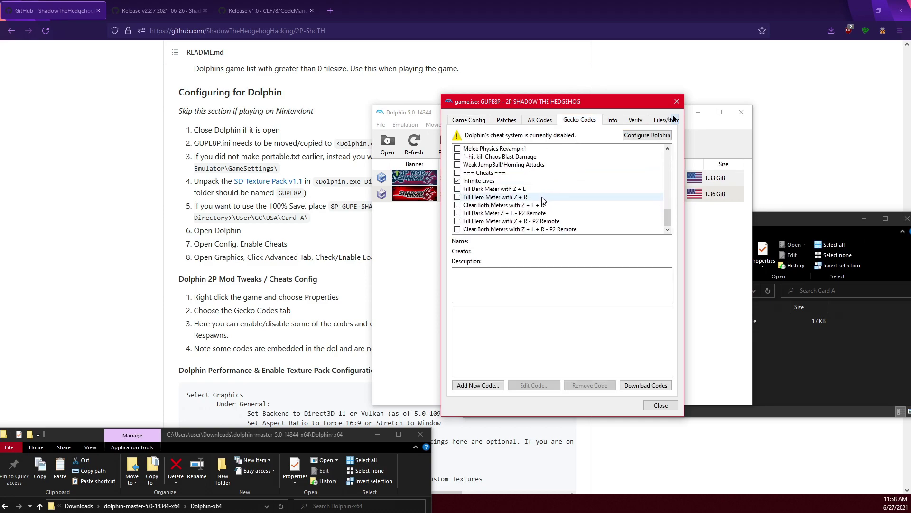
{"action": "scroll", "coordinate": [545, 198], "scroll_direction": "down", "scroll_amount": 5}
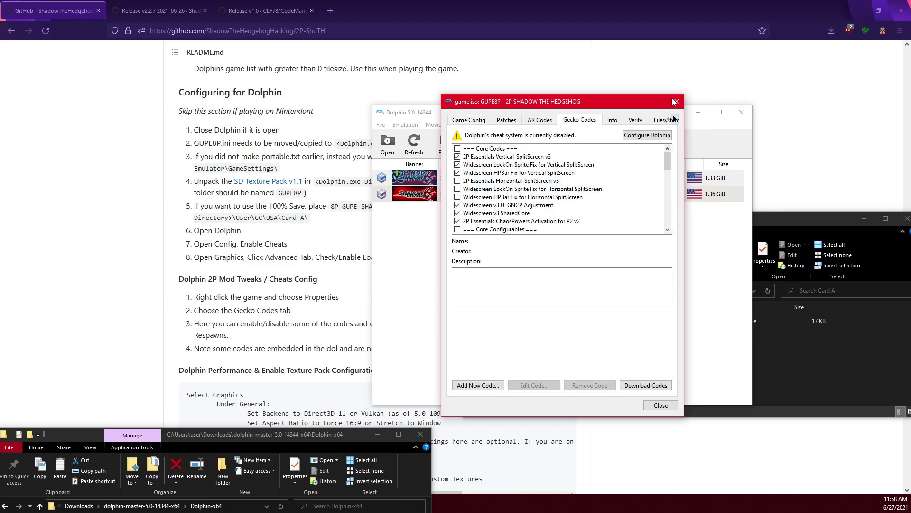
{"action": "key", "text": "Escape"}
Follow the README's next setup instructions and turn on Enable Cheats in Dolphin's general configuration
{"action": "left_click_drag", "start_coordinate": [411, 112], "coordinate": [511, 198]}
{"action": "left_click", "coordinate": [216, 133]}
{"action": "scroll", "coordinate": [216, 132], "scroll_direction": "down", "scroll_amount": 2}
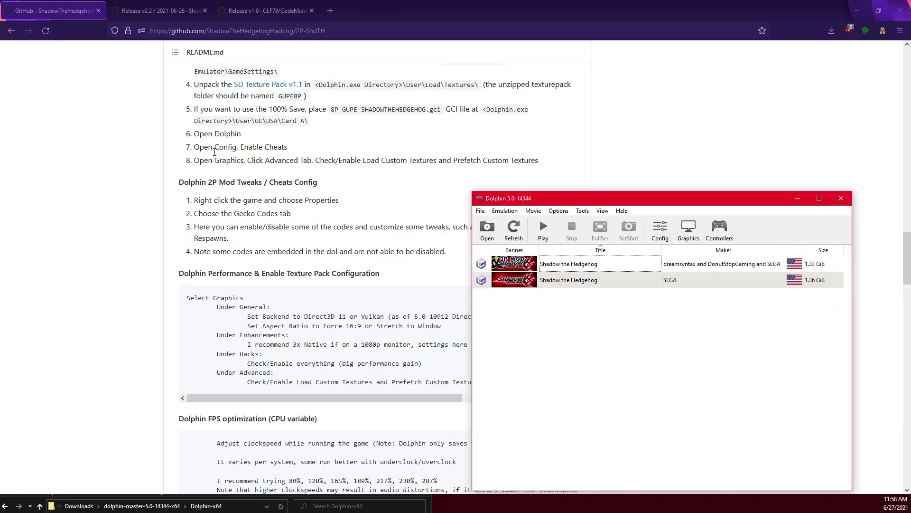
{"action": "left_click", "coordinate": [659, 231]}
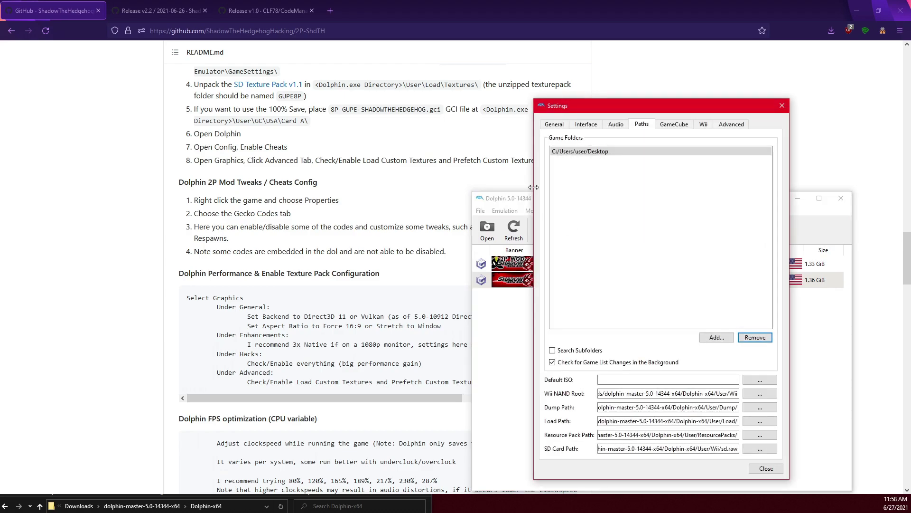
{"action": "left_click", "coordinate": [553, 125]}
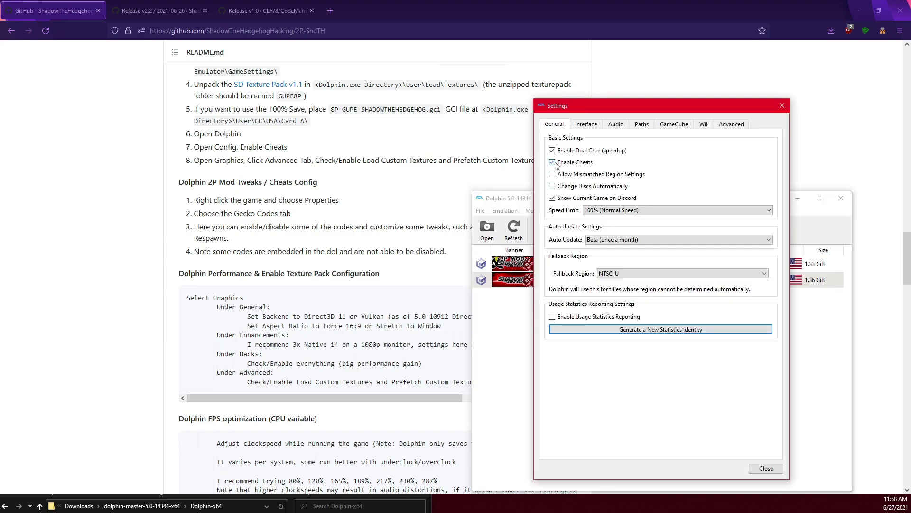
{"action": "left_click", "coordinate": [783, 105]}
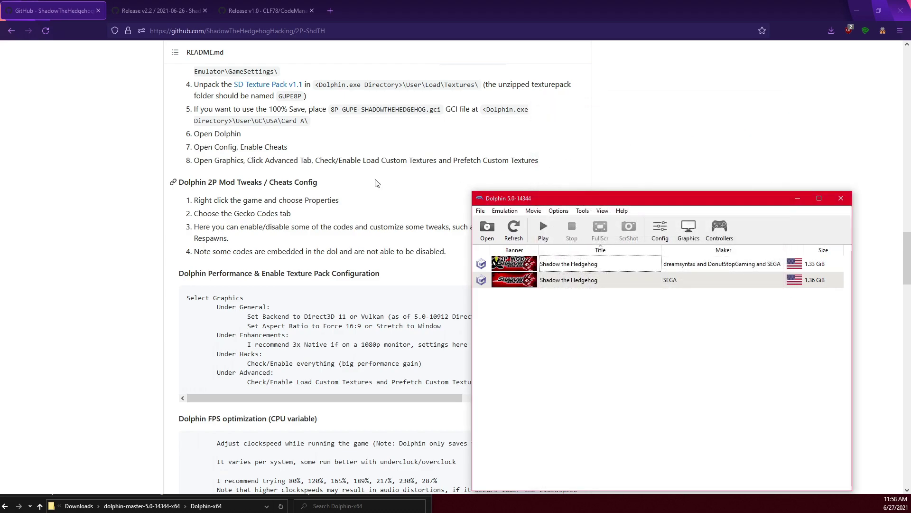
Enable Load Custom Textures and Prefetch Custom Textures in Dolphin's advanced graphics settings
{"action": "left_click", "coordinate": [698, 234]}
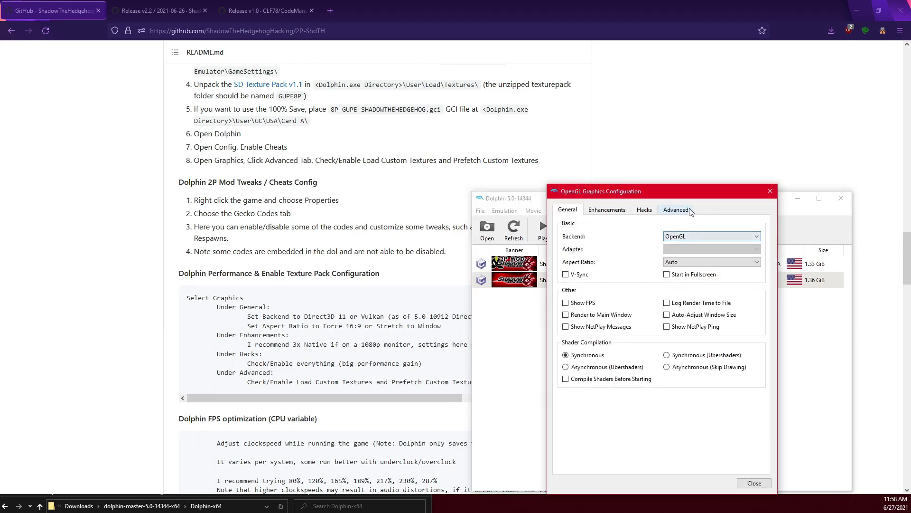
{"action": "left_click", "coordinate": [688, 207]}
{"action": "left_click_drag", "start_coordinate": [617, 179], "coordinate": [558, 142]}
{"action": "left_click", "coordinate": [499, 228]}
{"action": "left_click", "coordinate": [605, 230]}
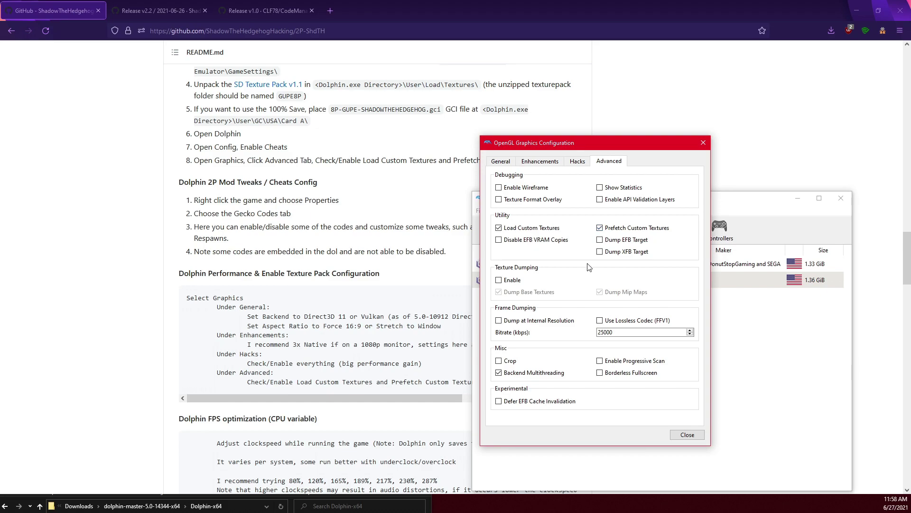
{"action": "left_click", "coordinate": [703, 142]}
Test-launch the 2P mod version of Shadow the Hedgehog and close the game window
{"action": "double_click", "coordinate": [567, 266]}
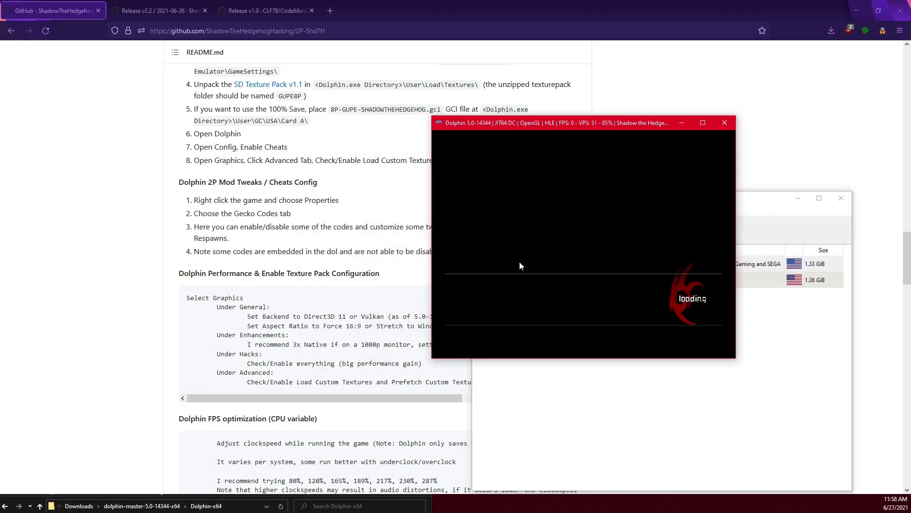
{"action": "left_click", "coordinate": [725, 123]}
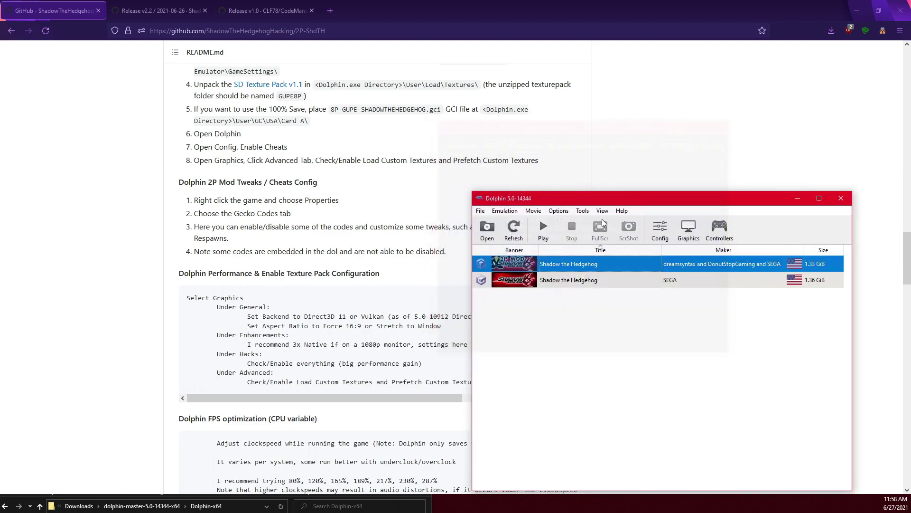
Set the aspect ratio to Force 16:9 in Dolphin's general graphics settings
{"action": "left_click", "coordinate": [673, 227]}
{"action": "left_click", "coordinate": [567, 195]}
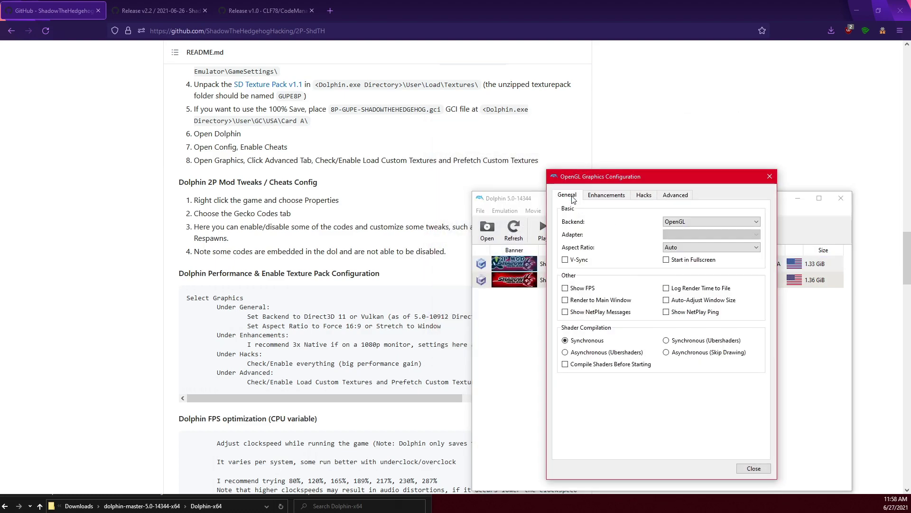
{"action": "left_click", "coordinate": [684, 247]}
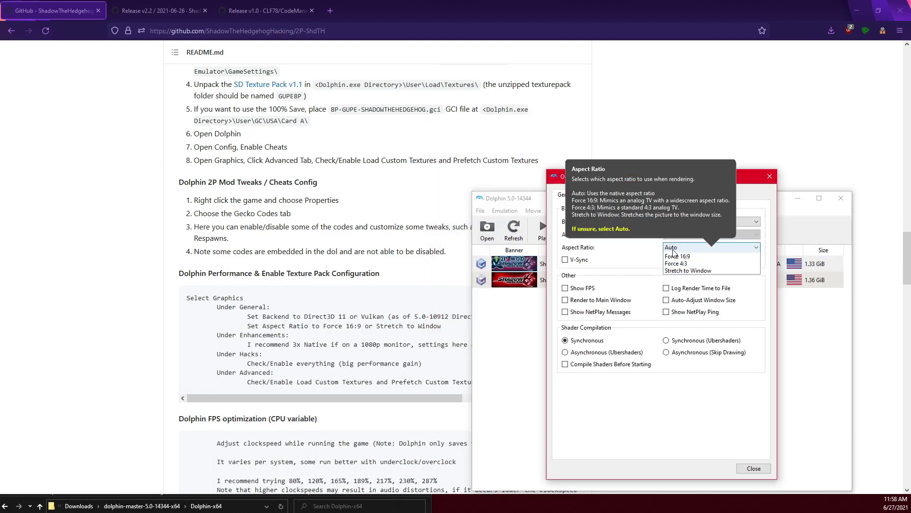
{"action": "left_click", "coordinate": [694, 263]}
Try the Stretch to Window aspect ratio and switch back to Force 16:9
{"action": "left_click", "coordinate": [692, 247]}
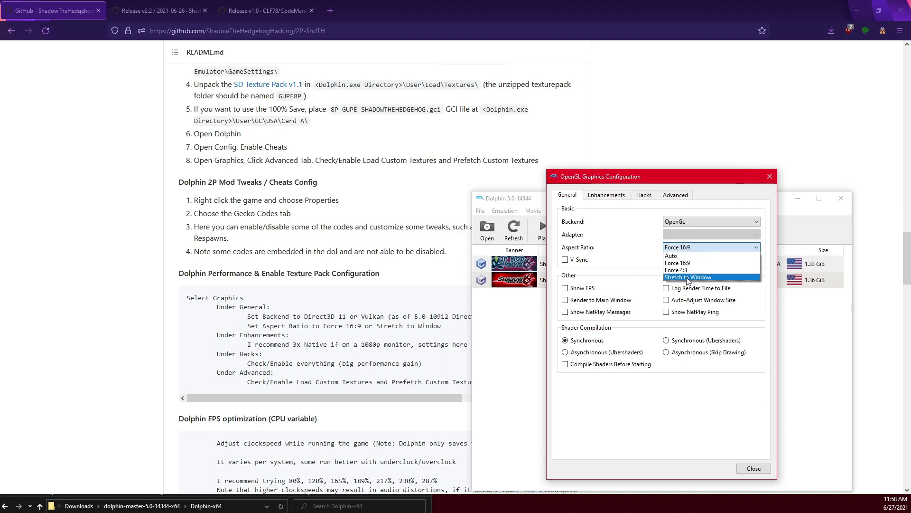
{"action": "left_click", "coordinate": [687, 278]}
{"action": "left_click", "coordinate": [679, 247]}
{"action": "left_click", "coordinate": [684, 263]}
Set the graphics backend to Direct3D 11 and the internal resolution to 4x Native (2560x2112) for 1440p
{"action": "left_click", "coordinate": [712, 221]}
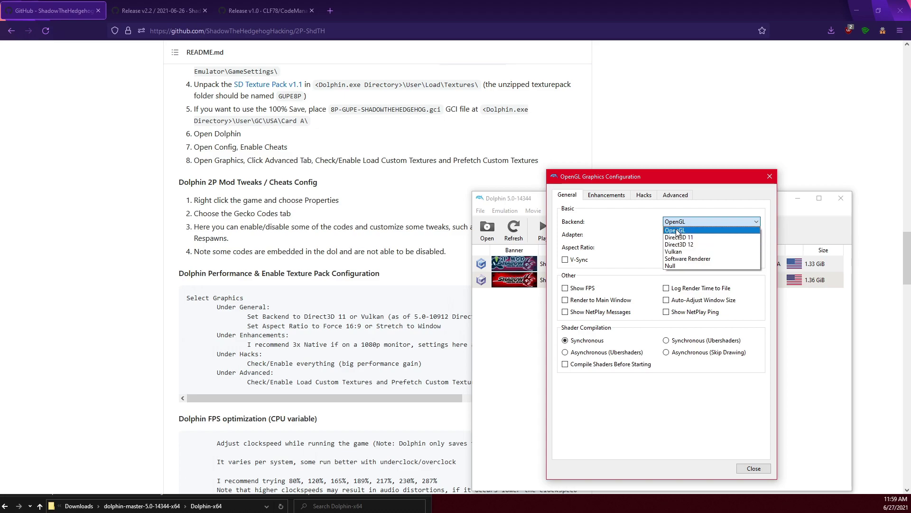
{"action": "left_click", "coordinate": [680, 237]}
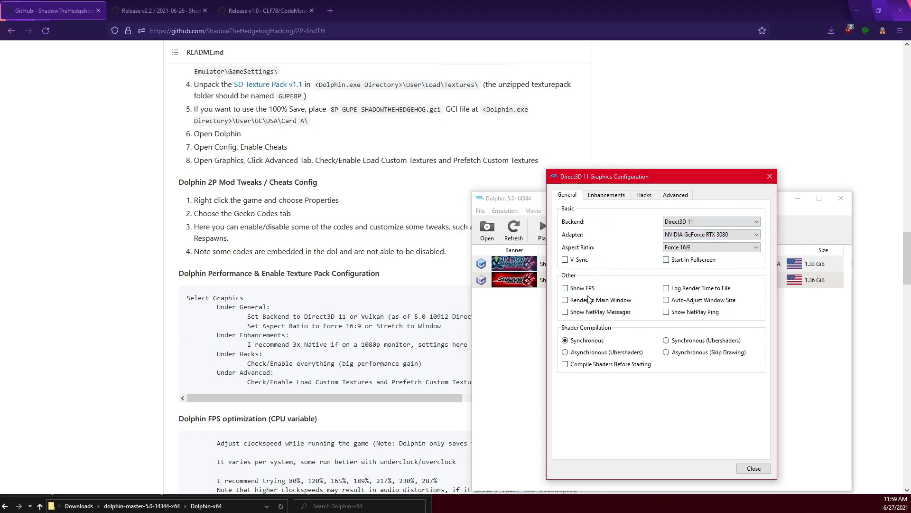
{"action": "left_click", "coordinate": [606, 197]}
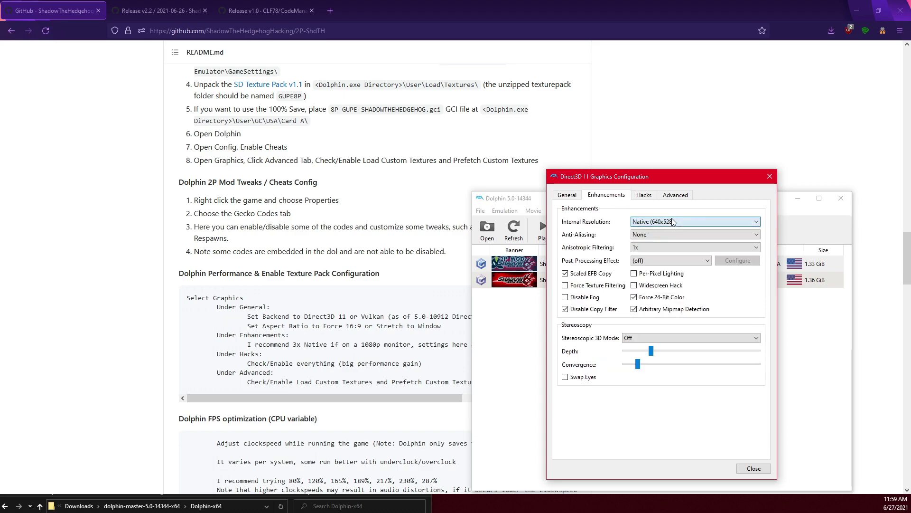
{"action": "left_click", "coordinate": [574, 195]}
{"action": "left_click", "coordinate": [610, 196]}
{"action": "scroll", "coordinate": [361, 316], "scroll_direction": "down", "scroll_amount": 3}
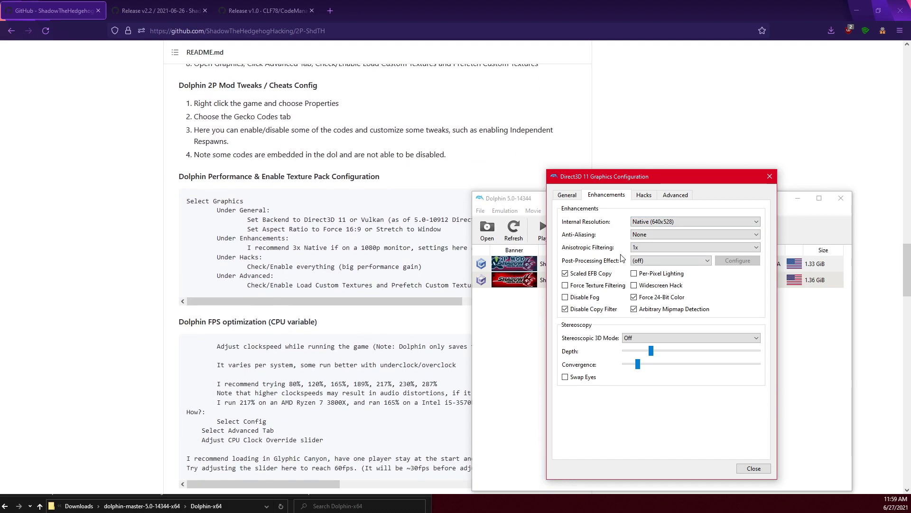
{"action": "left_click", "coordinate": [669, 222]}
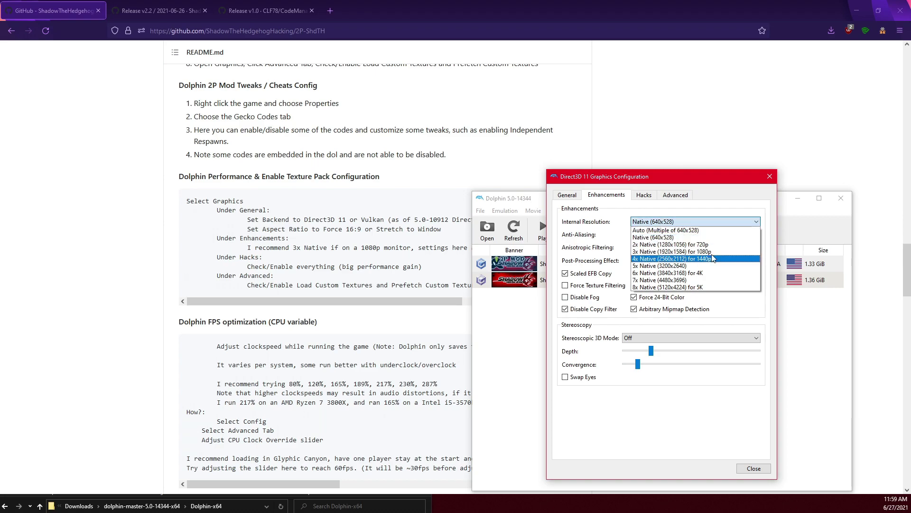
{"action": "left_click", "coordinate": [679, 259]}
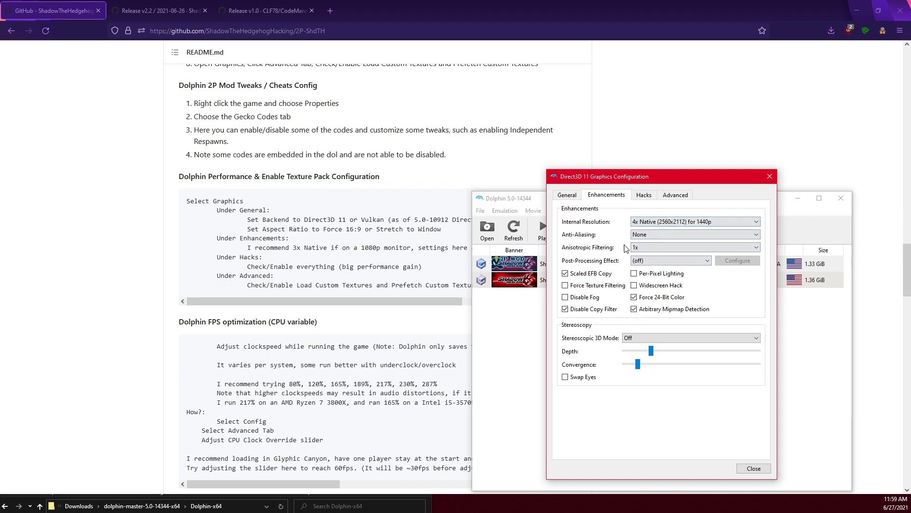
Enable Skip EFB Access from CPU, GPU Texture Decoding and Immediately Present XFB in the graphics hacks and close the configuration
{"action": "left_click", "coordinate": [643, 195]}
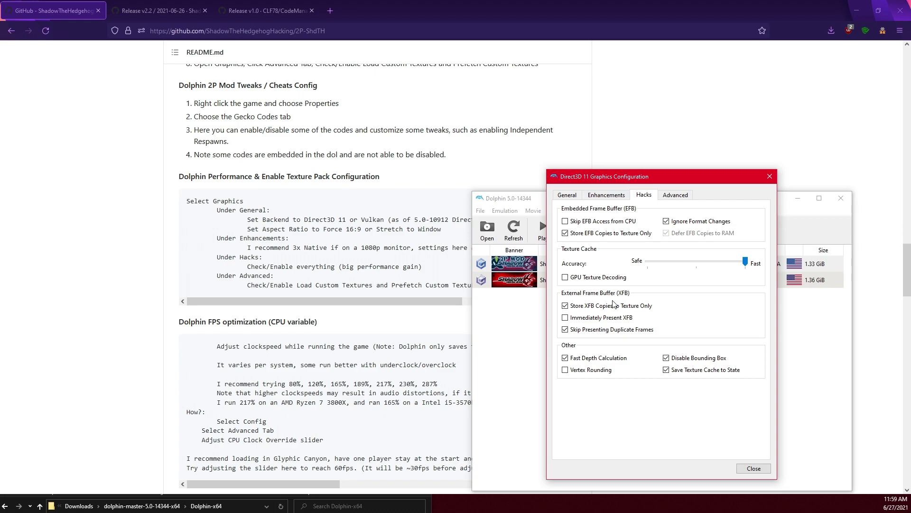
{"action": "left_click", "coordinate": [629, 221]}
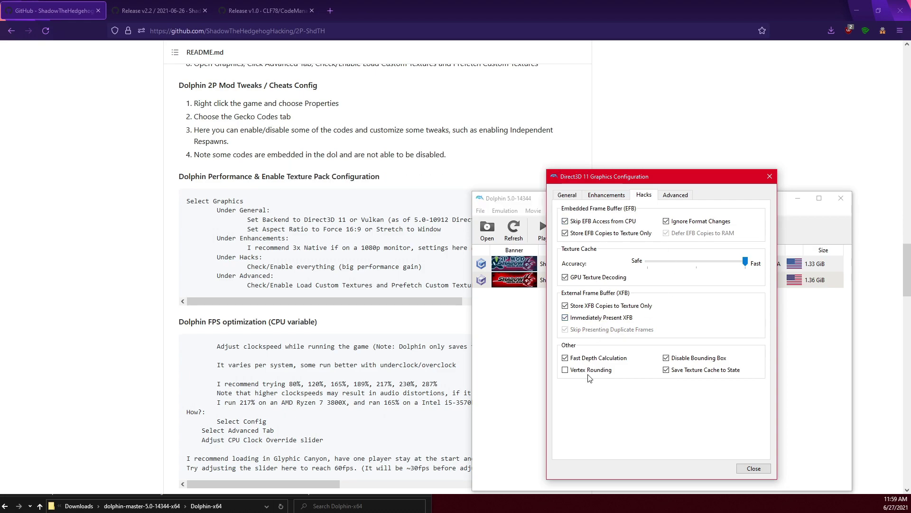
{"action": "key", "text": "Escape"}
Launch the 2P mod version of Shadow the Hedgehog and load the Glyphic Canyon stage with two players
{"action": "scroll", "coordinate": [328, 190], "scroll_direction": "down", "scroll_amount": 5}
{"action": "scroll", "coordinate": [322, 259], "scroll_direction": "up", "scroll_amount": 2}
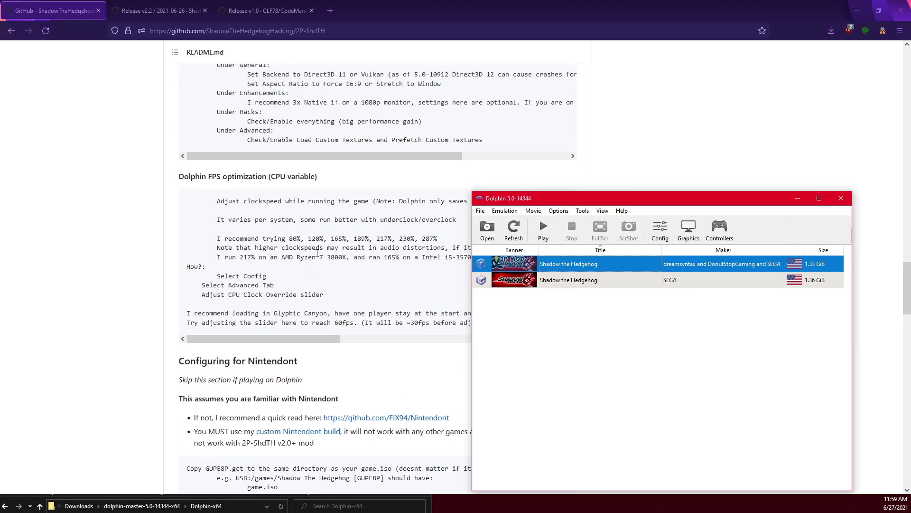
{"action": "double_click", "coordinate": [556, 264]}
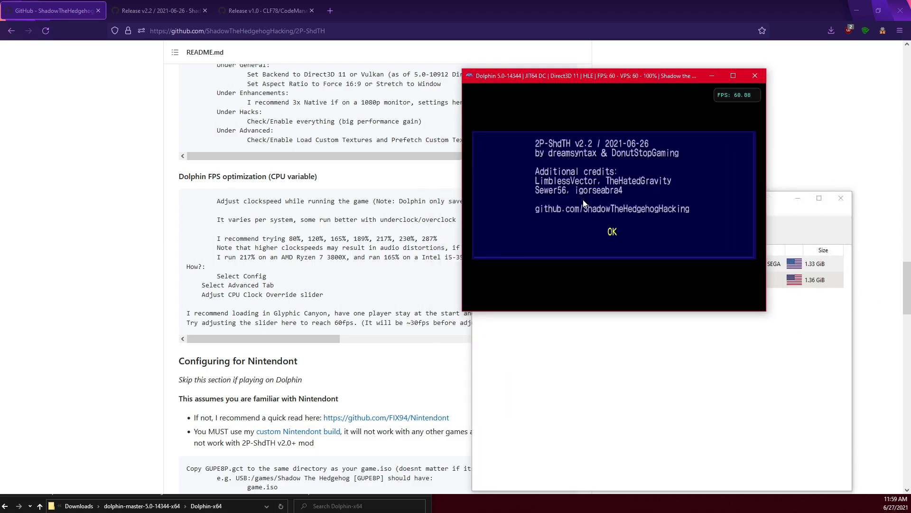
{"action": "key", "text": "Return"}
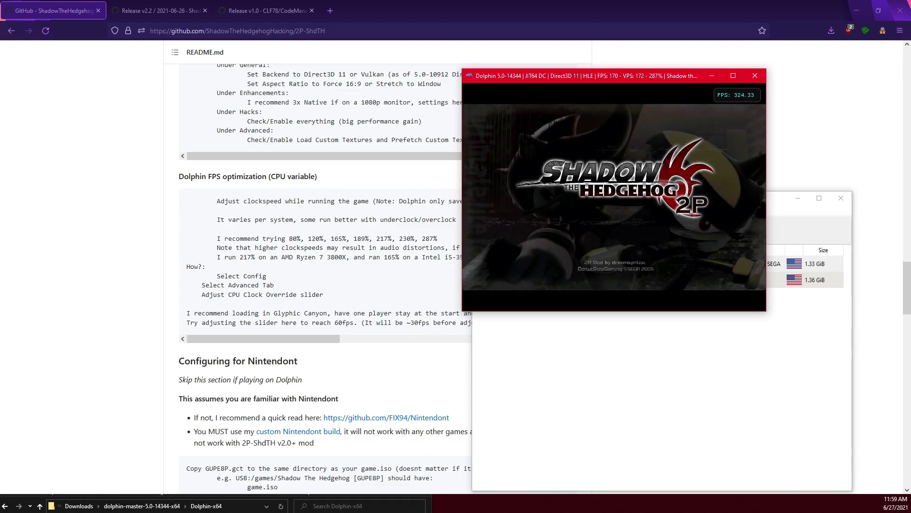
{"action": "key", "text": "Return"}
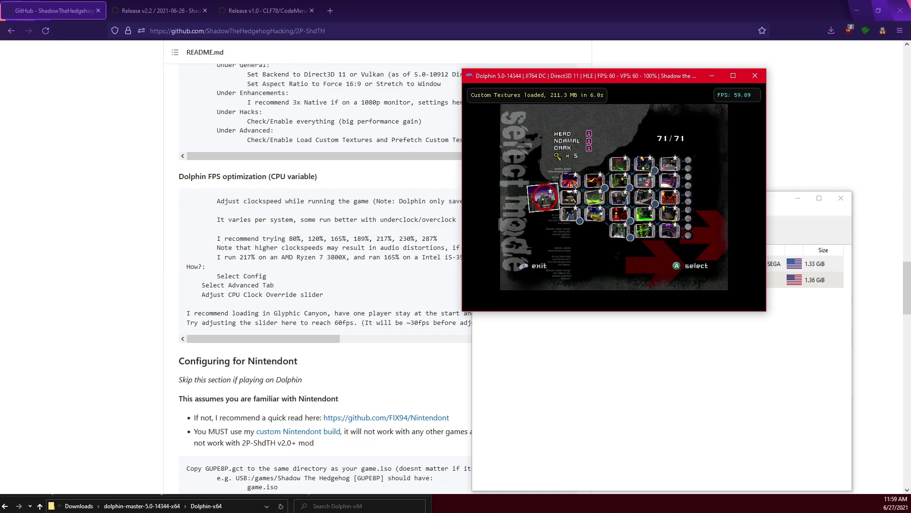
{"action": "key", "text": "Return"}
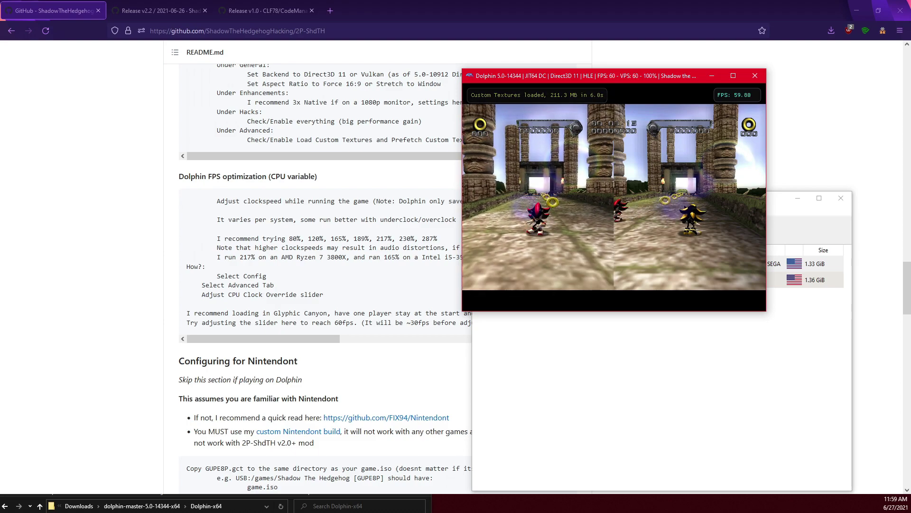
Turn Load Custom Textures off and back on to compare the running game's textures, and close the graphics configuration
{"action": "key", "text": "alt+Tab"}
{"action": "left_click", "coordinate": [676, 229]}
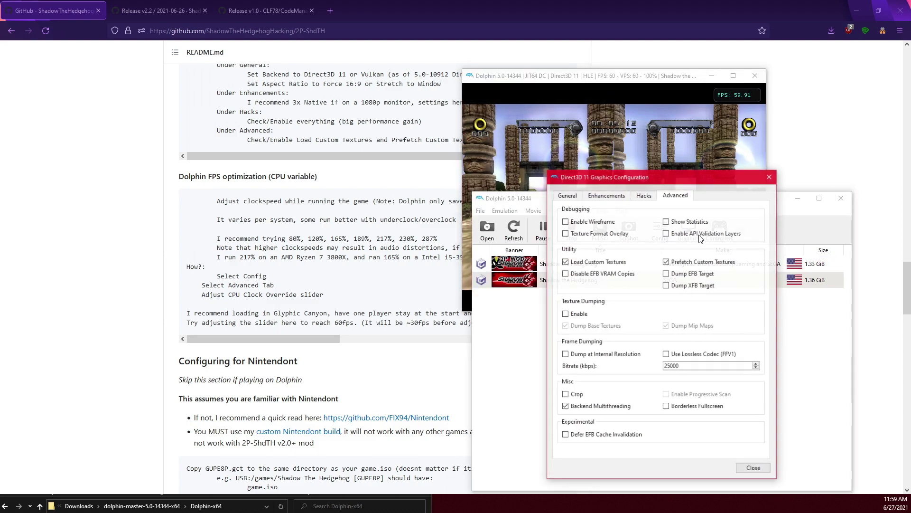
{"action": "left_click", "coordinate": [603, 260]}
{"action": "left_click", "coordinate": [654, 157]}
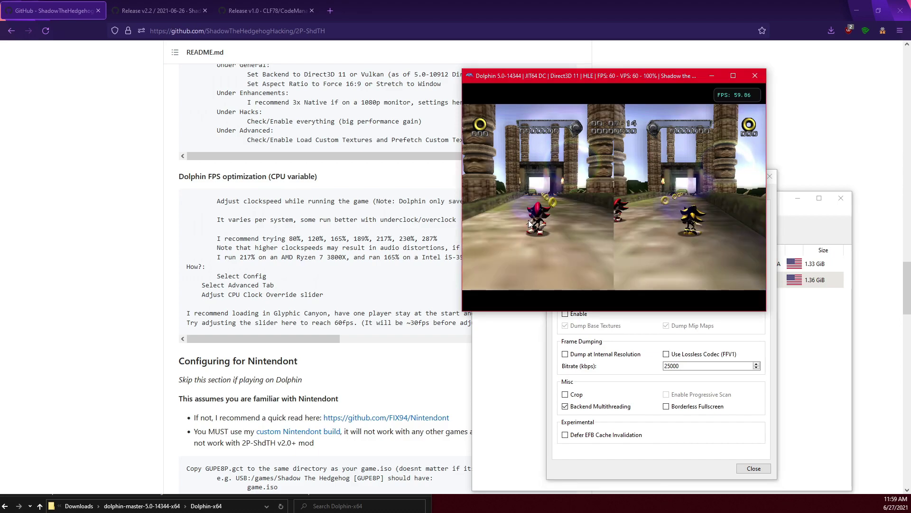
{"action": "left_click_drag", "start_coordinate": [654, 156], "coordinate": [322, 166]}
{"action": "left_click", "coordinate": [586, 266]}
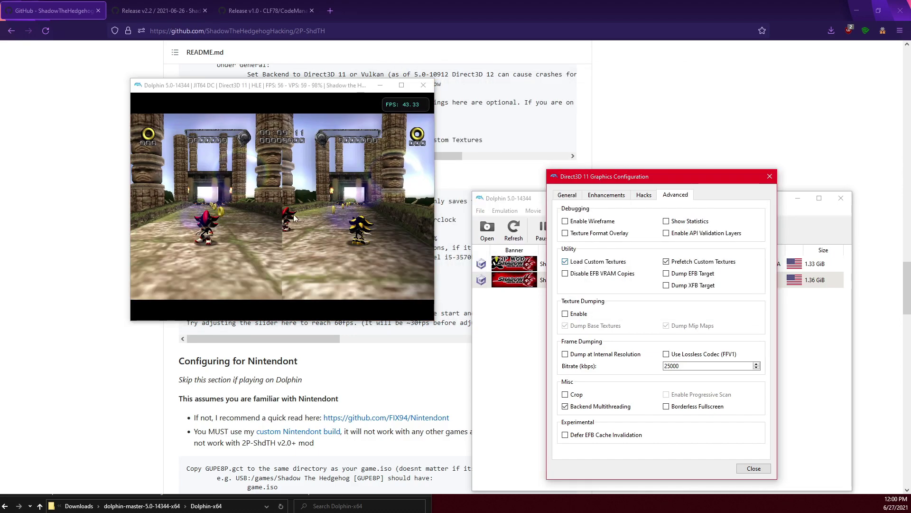
{"action": "key", "text": "Escape"}
Move player one ahead in the stage, enable the emulated CPU clock override and raise it to 250%
{"action": "left_click", "coordinate": [363, 282]}
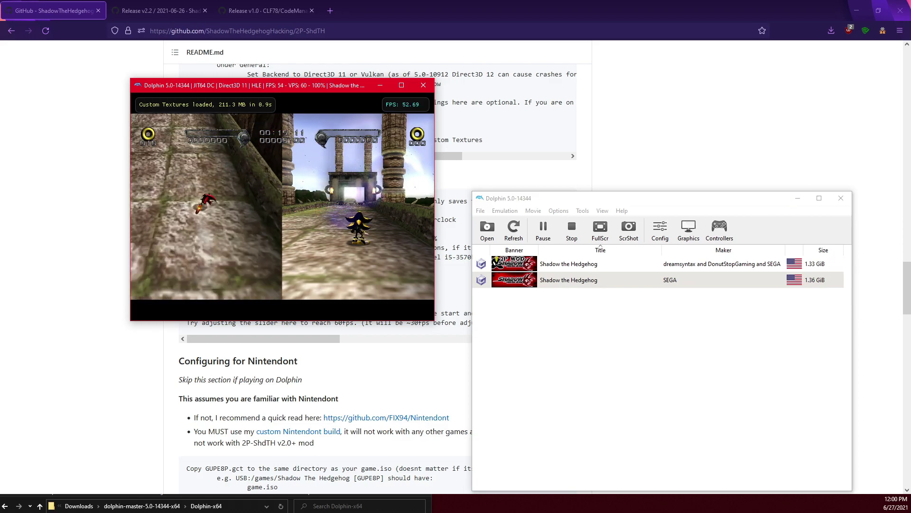
{"action": "left_click", "coordinate": [193, 204]}
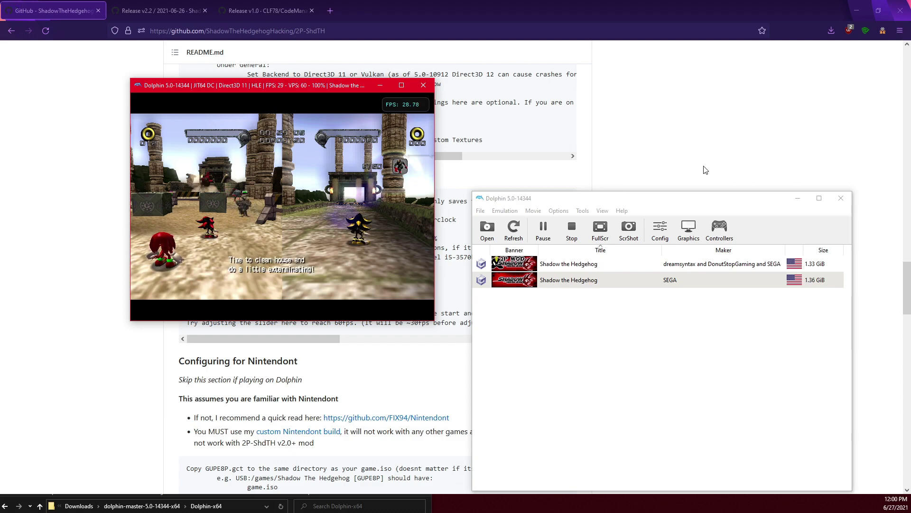
{"action": "left_click", "coordinate": [672, 237]}
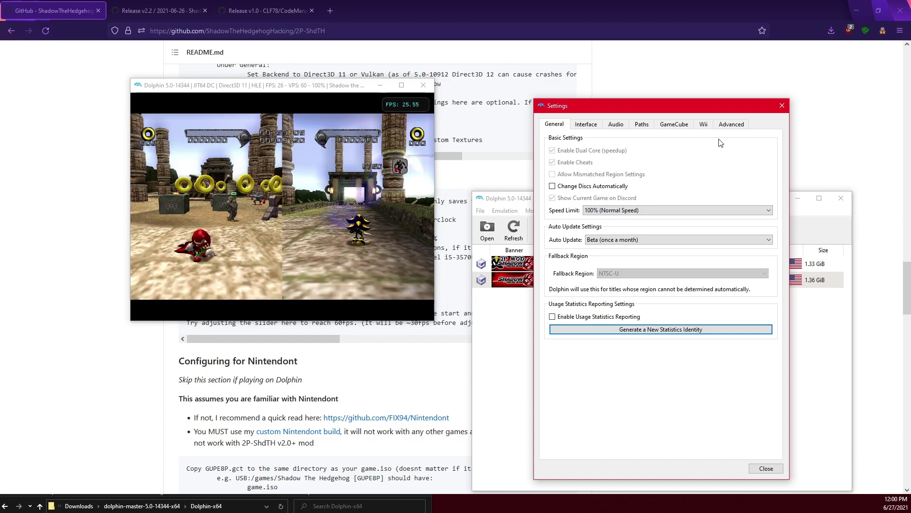
{"action": "left_click", "coordinate": [730, 124]}
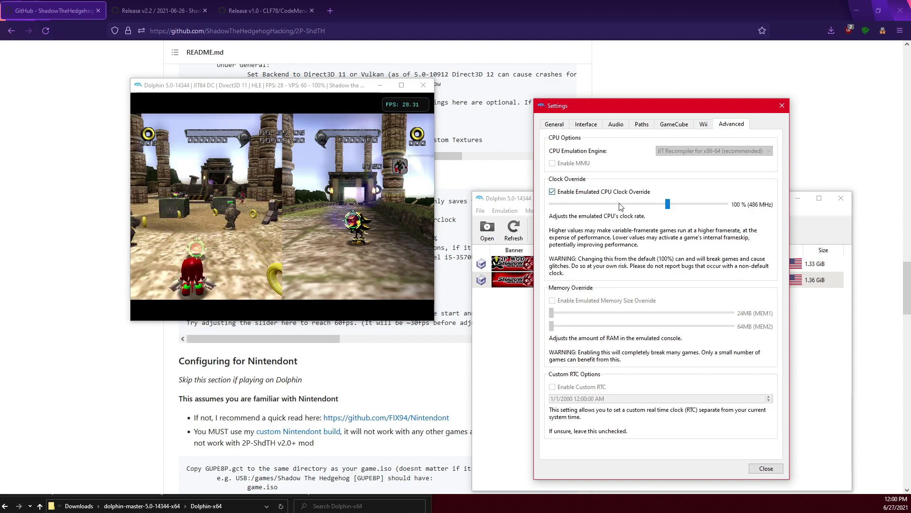
{"action": "left_click_drag", "start_coordinate": [668, 203], "coordinate": [703, 218]}
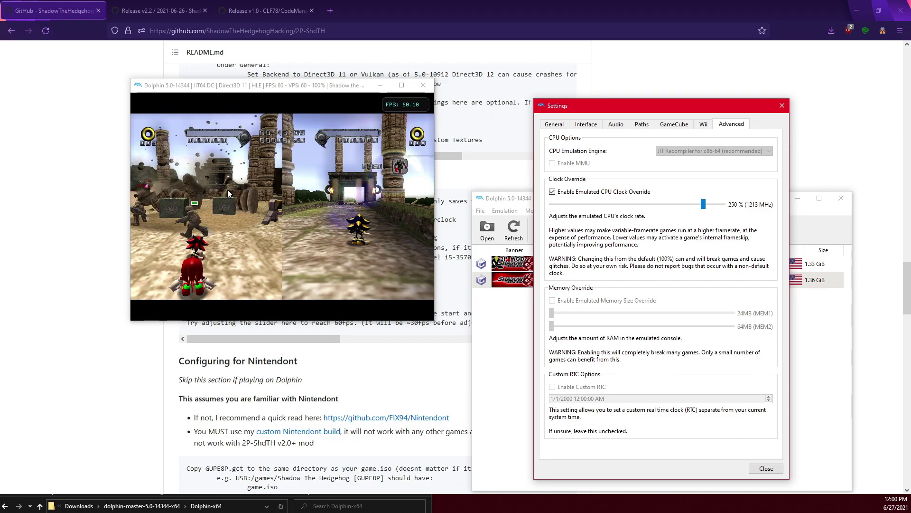
Try the CPU clock override at 400% in the running game and lower it to 230%
{"action": "left_click_drag", "start_coordinate": [703, 204], "coordinate": [728, 207]}
{"action": "left_click", "coordinate": [280, 231]}
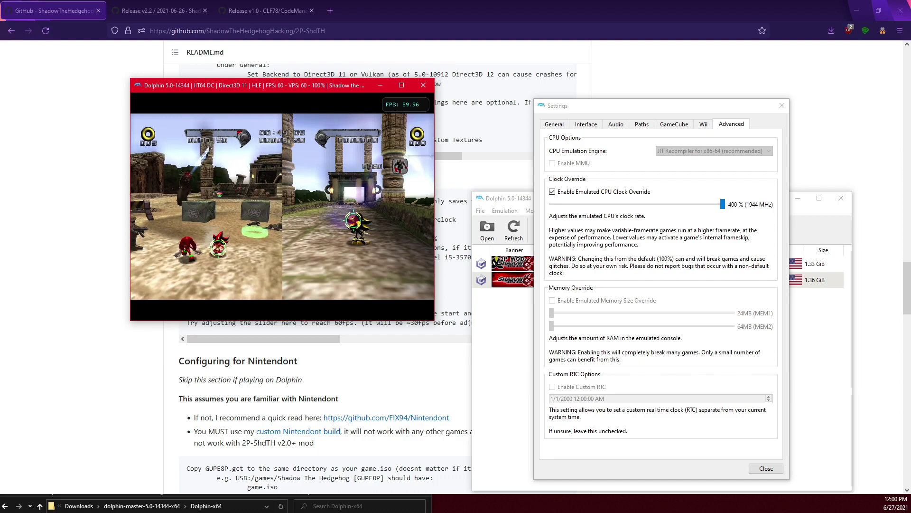
{"action": "left_click_drag", "start_coordinate": [722, 204], "coordinate": [712, 205]}
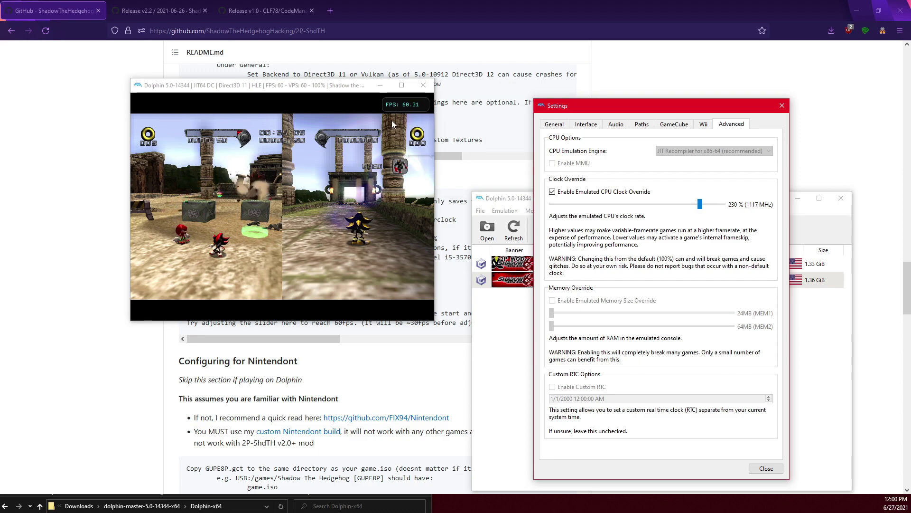
Try underclocking the emulated CPU to 57% and return the clock override to 230%
{"action": "left_click_drag", "start_coordinate": [700, 204], "coordinate": [646, 204]}
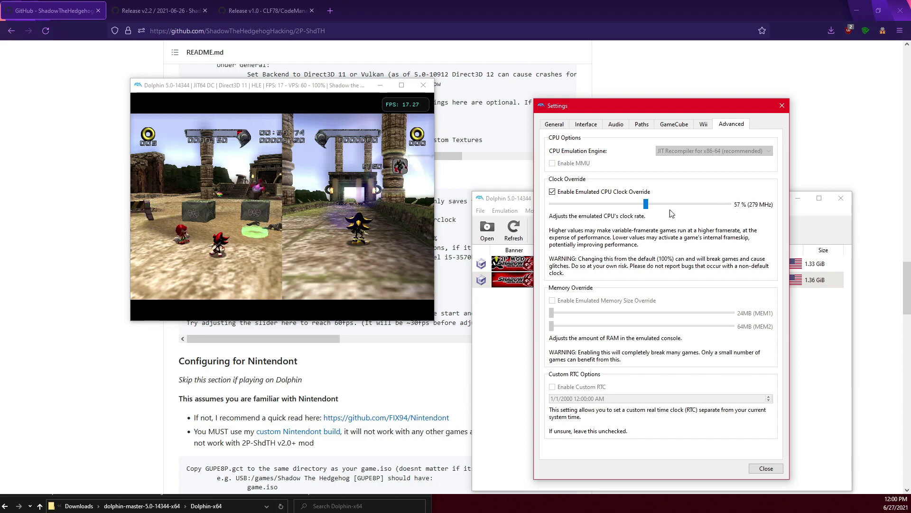
{"action": "left_click", "coordinate": [711, 205]}
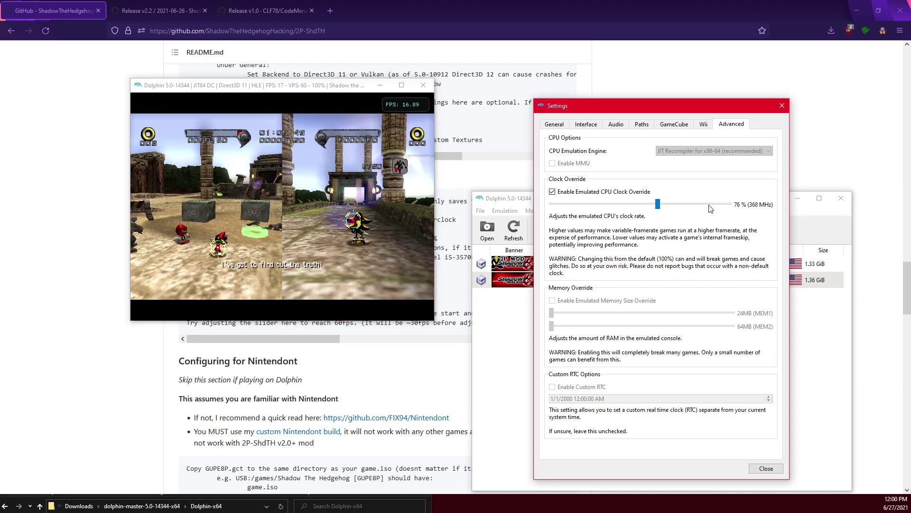
{"action": "left_click", "coordinate": [711, 209]}
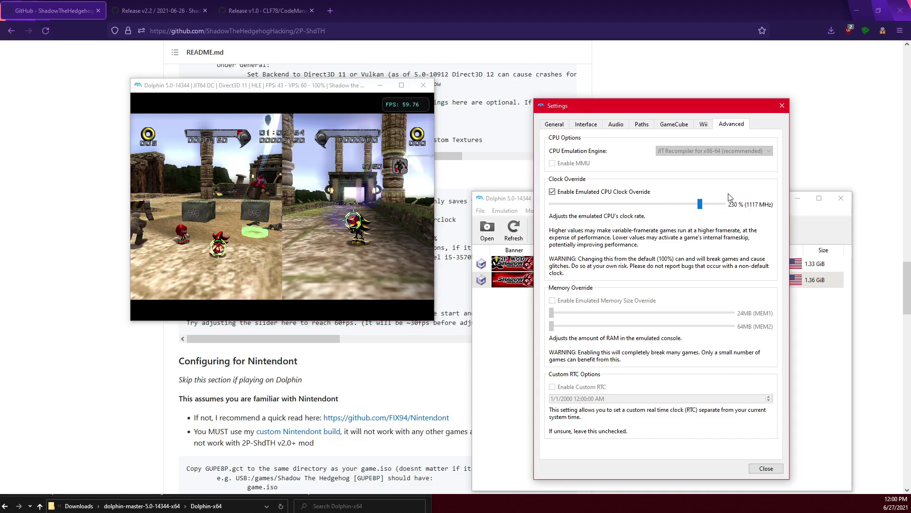
{"action": "left_click", "coordinate": [328, 231]}
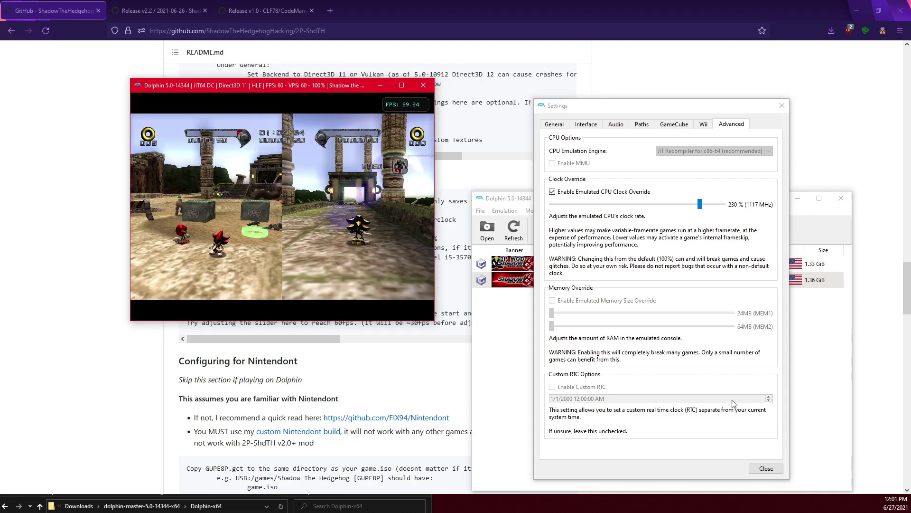
Close the settings and stop the running emulation
{"action": "left_click", "coordinate": [766, 468]}
{"action": "left_click", "coordinate": [572, 230]}
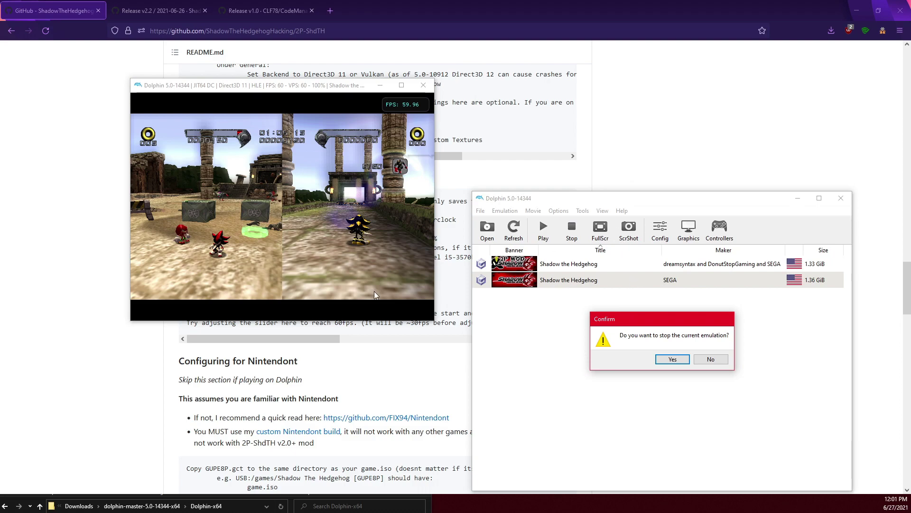
{"action": "left_click", "coordinate": [673, 359]}
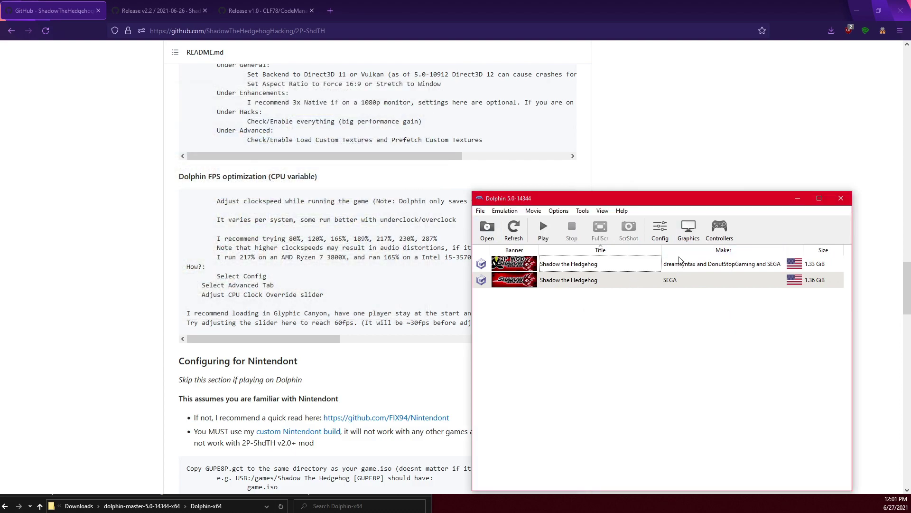
Check the saved CPU clock override in the configuration, then test-launch the 2P mod and close the game
{"action": "left_click", "coordinate": [661, 230]}
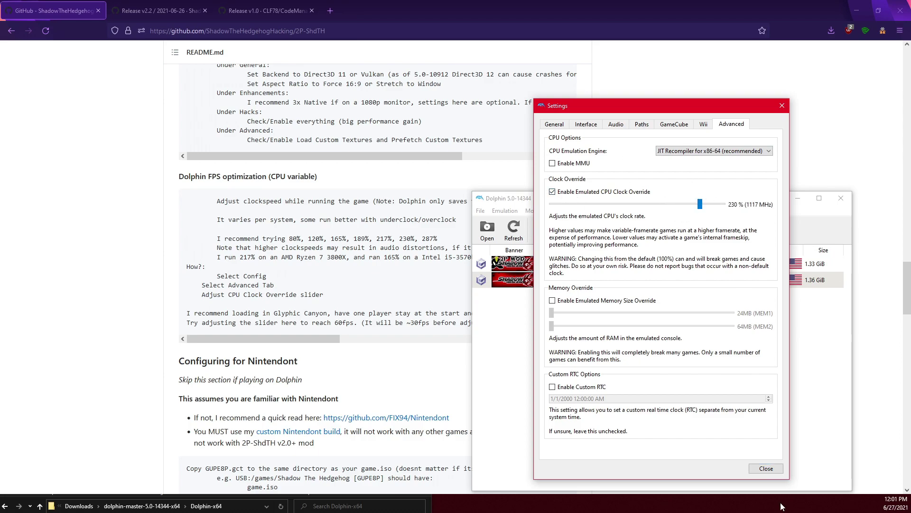
{"action": "left_click", "coordinate": [767, 468]}
{"action": "left_click", "coordinate": [541, 226]}
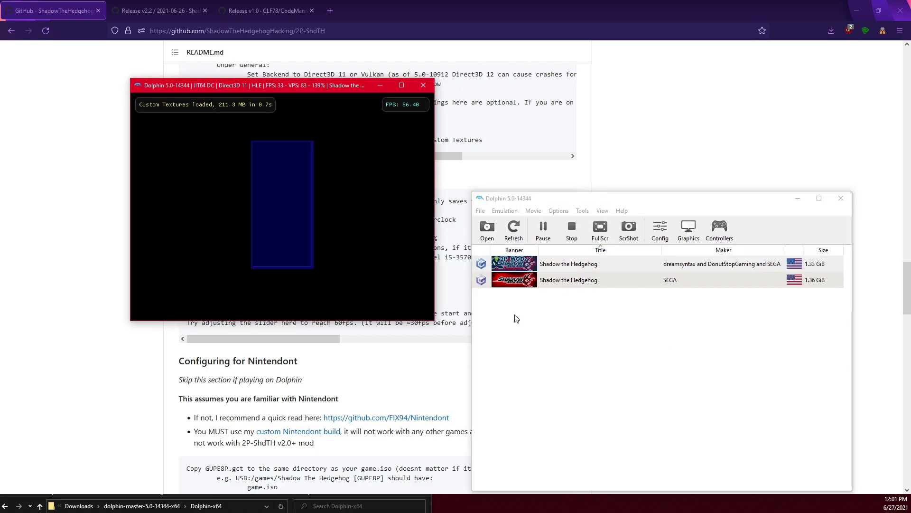
{"action": "left_click", "coordinate": [423, 85]}
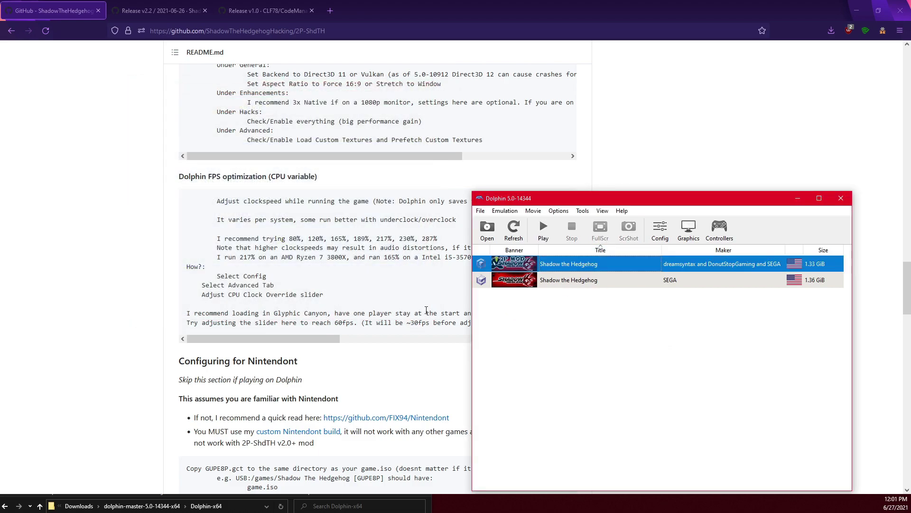
Set GameCube controller Port 2 to Standard Controller, view its button configuration and close it
{"action": "left_click", "coordinate": [719, 229]}
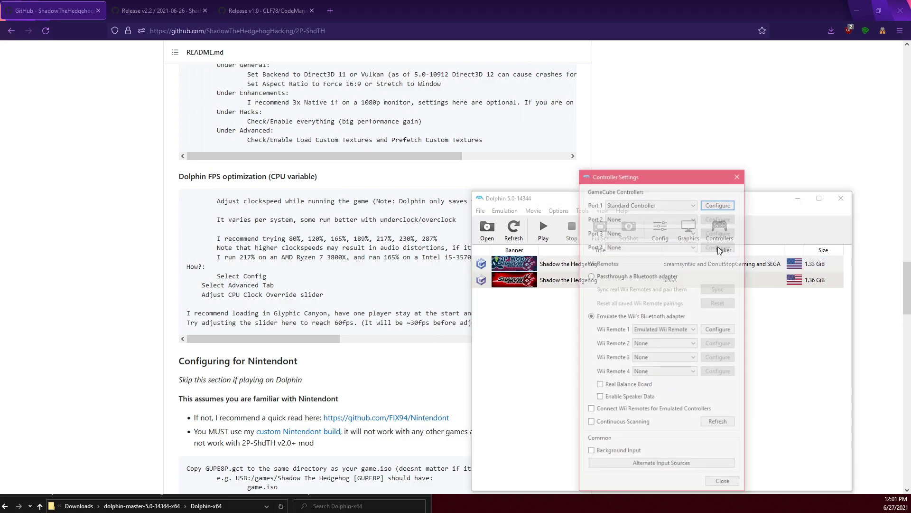
{"action": "left_click", "coordinate": [651, 217]}
{"action": "left_click", "coordinate": [658, 233]}
{"action": "left_click", "coordinate": [720, 217]}
{"action": "left_click", "coordinate": [879, 176]}
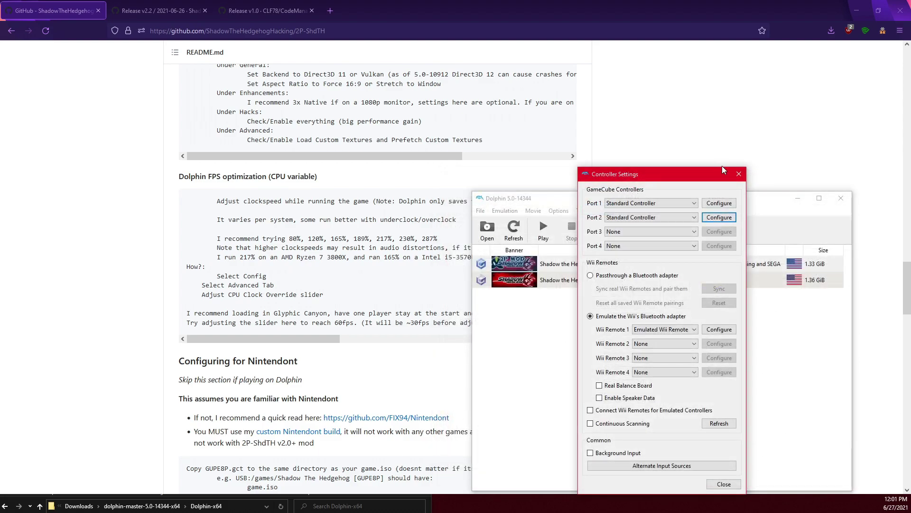
{"action": "left_click", "coordinate": [877, 168]}
Review the 2P mod game's properties and look through the feature list in the README
{"action": "right_click", "coordinate": [754, 261]}
{"action": "left_click", "coordinate": [772, 264]}
{"action": "left_click", "coordinate": [679, 197]}
{"action": "scroll", "coordinate": [663, 283], "scroll_direction": "down", "scroll_amount": 3}
{"action": "scroll", "coordinate": [663, 284], "scroll_direction": "down", "scroll_amount": 3}
{"action": "scroll", "coordinate": [660, 292], "scroll_direction": "up", "scroll_amount": 5}
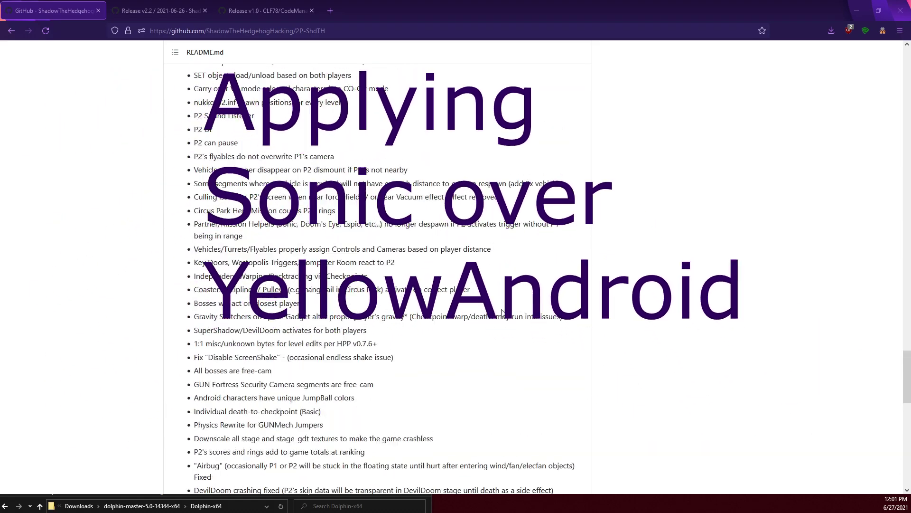
{"action": "scroll", "coordinate": [502, 312], "scroll_direction": "up", "scroll_amount": 20}
Bring up the v2.2 release page and inspect the files subfolder of the desktop's 2PExtracted folder
{"action": "left_click", "coordinate": [147, 6]}
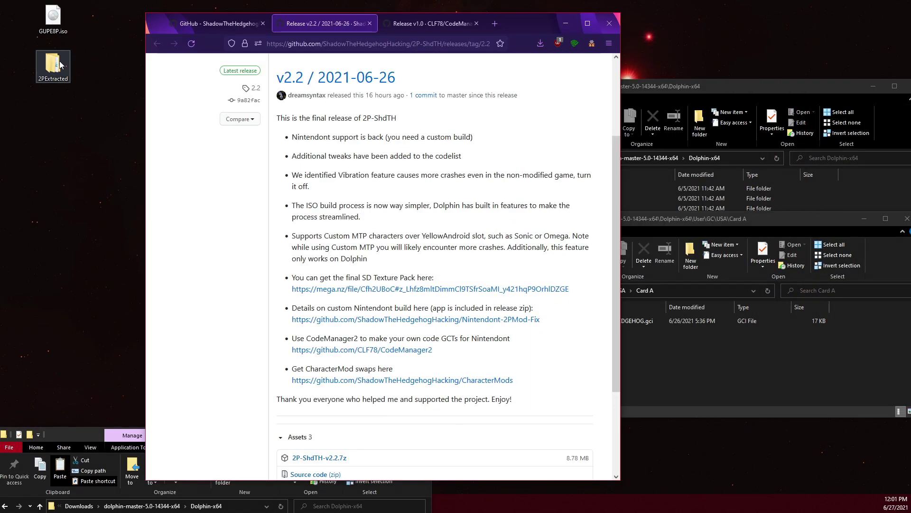
{"action": "double_click", "coordinate": [54, 65]}
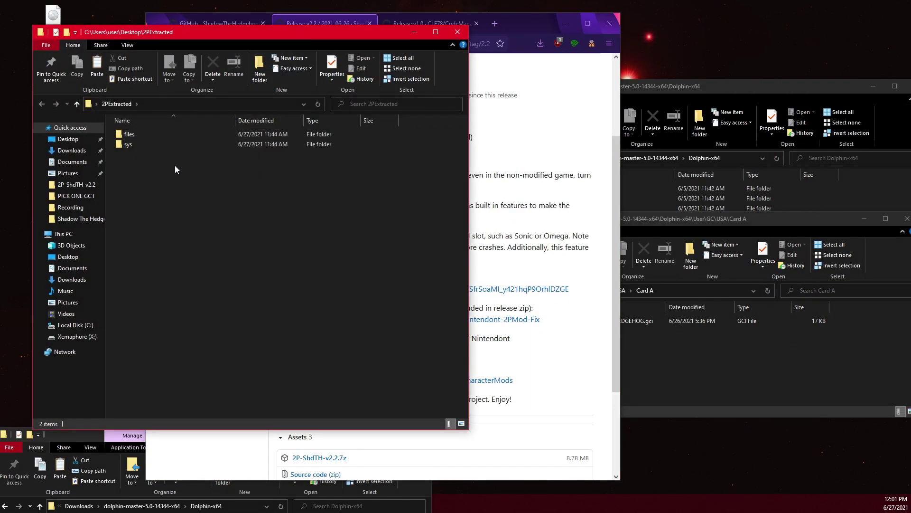
{"action": "double_click", "coordinate": [153, 137]}
{"action": "key", "text": "alt+Left"}
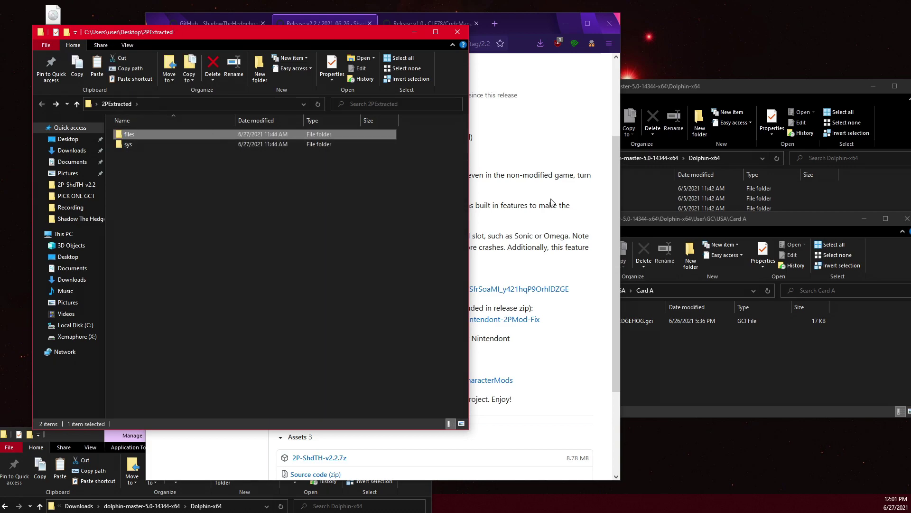
Open the CharacterMods repository linked in the v2.2 release notes and go to its Yellow ShadowAndroid folder
{"action": "left_click", "coordinate": [553, 202]}
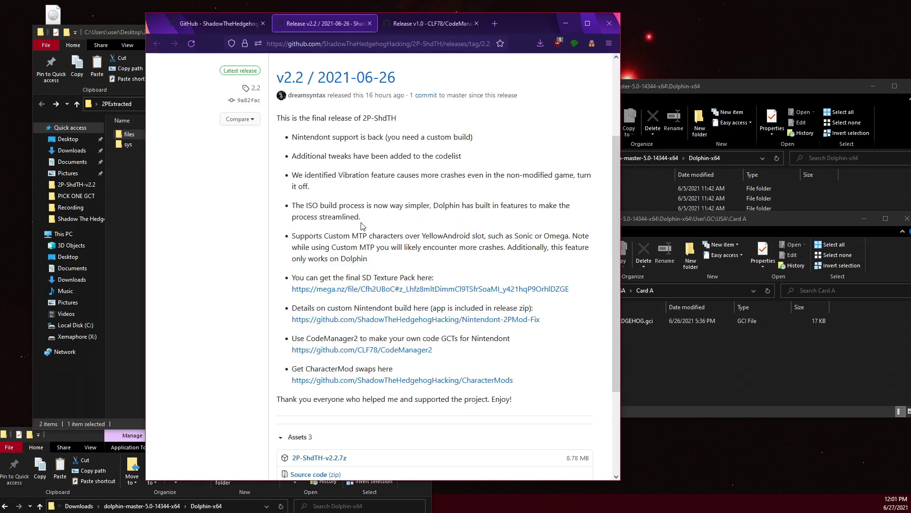
{"action": "scroll", "coordinate": [363, 226], "scroll_direction": "down", "scroll_amount": 3}
{"action": "middle_click", "coordinate": [366, 255]}
{"action": "left_click", "coordinate": [387, 24]}
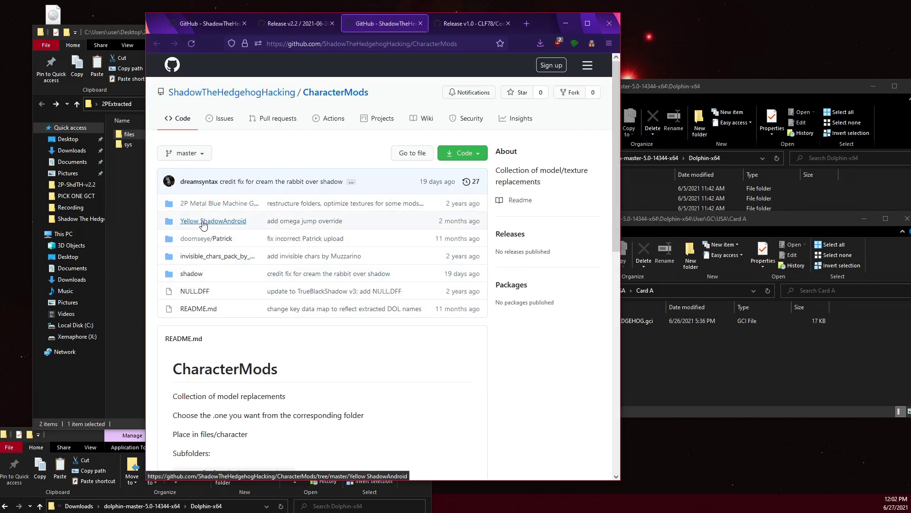
{"action": "left_click", "coordinate": [203, 221]}
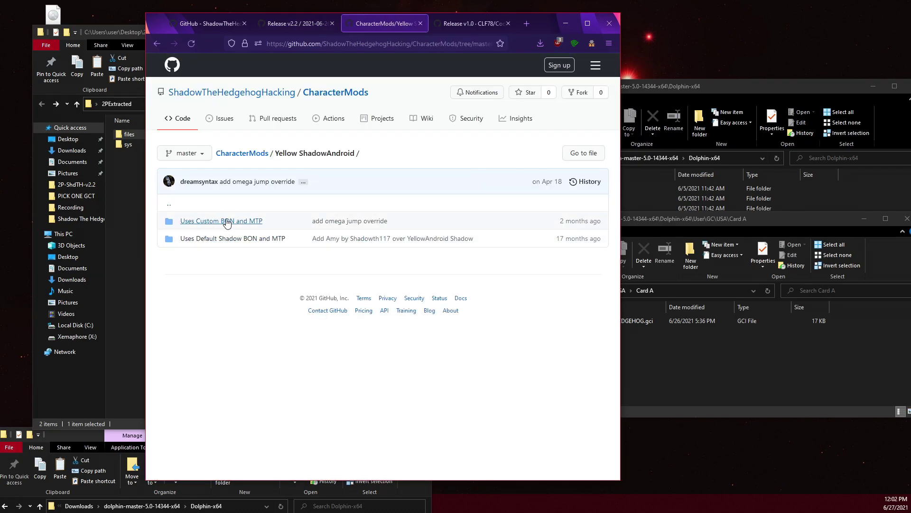
Download shadow2py.one from the 'Sonic by Gansync modified by dreamsyntax' folder under 'Uses Custom BON and MTP'
{"action": "left_click", "coordinate": [222, 221]}
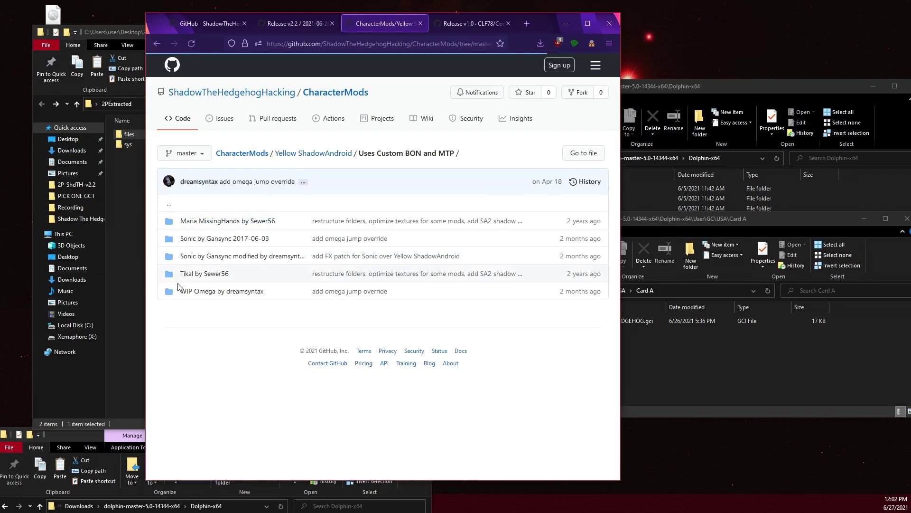
{"action": "left_click", "coordinate": [218, 259]}
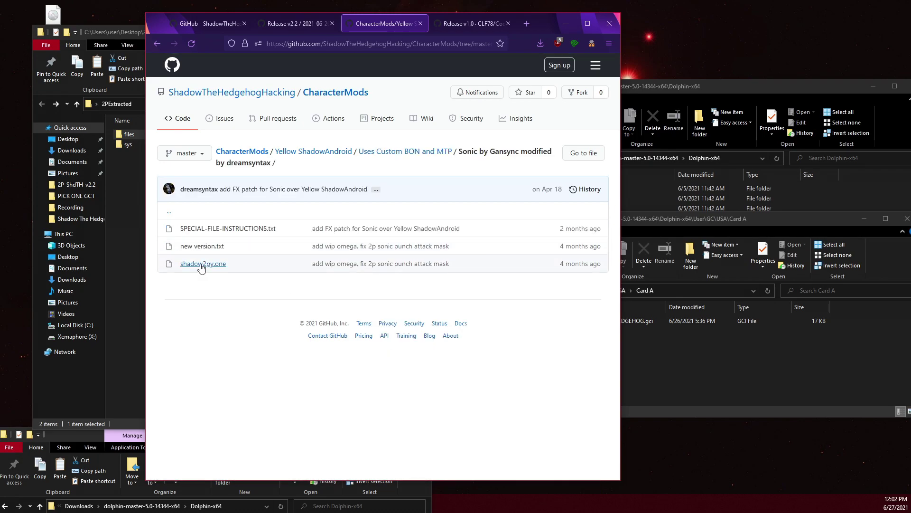
{"action": "left_click", "coordinate": [203, 264]}
{"action": "left_click", "coordinate": [553, 246]}
{"action": "left_click", "coordinate": [287, 333]}
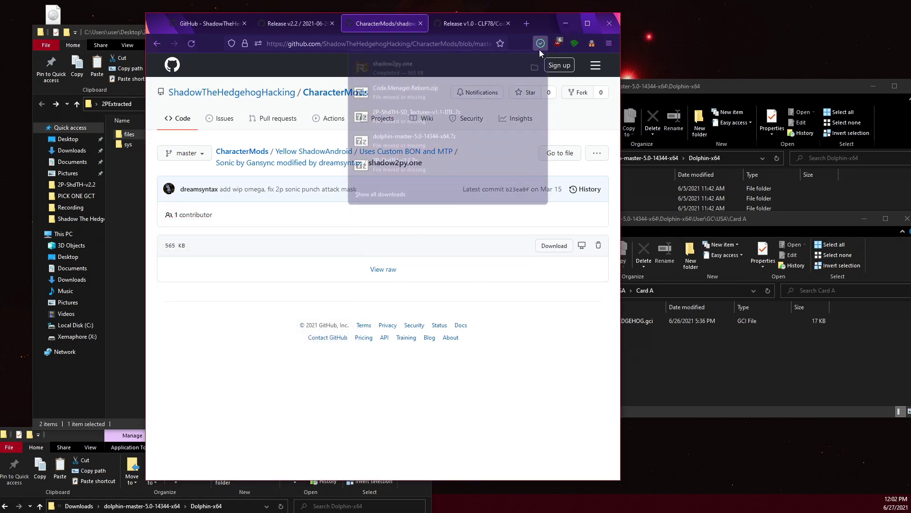
Transfer the downloaded shadow2py.one into the files\character folder of 2PExtracted
{"action": "left_click", "coordinate": [536, 90]}
{"action": "key", "text": "alt+F4"}
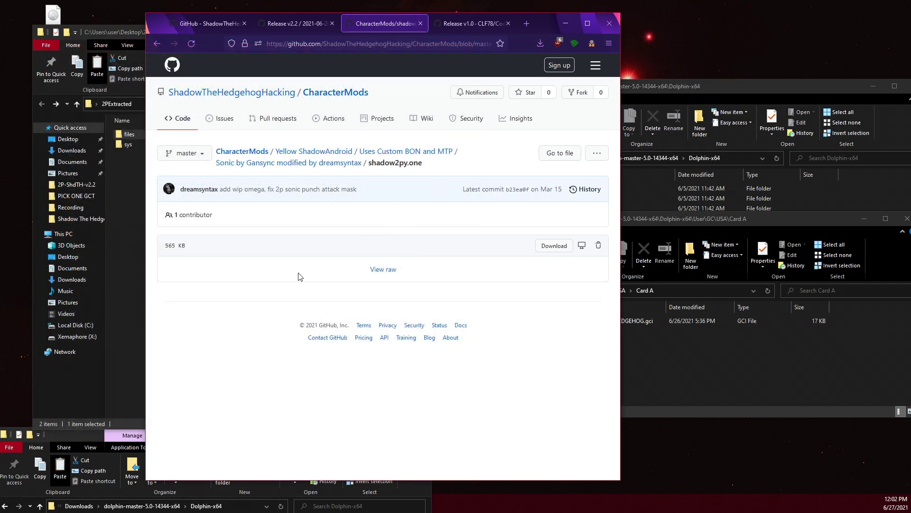
{"action": "left_click", "coordinate": [152, 135]}
{"action": "double_click", "coordinate": [152, 135]}
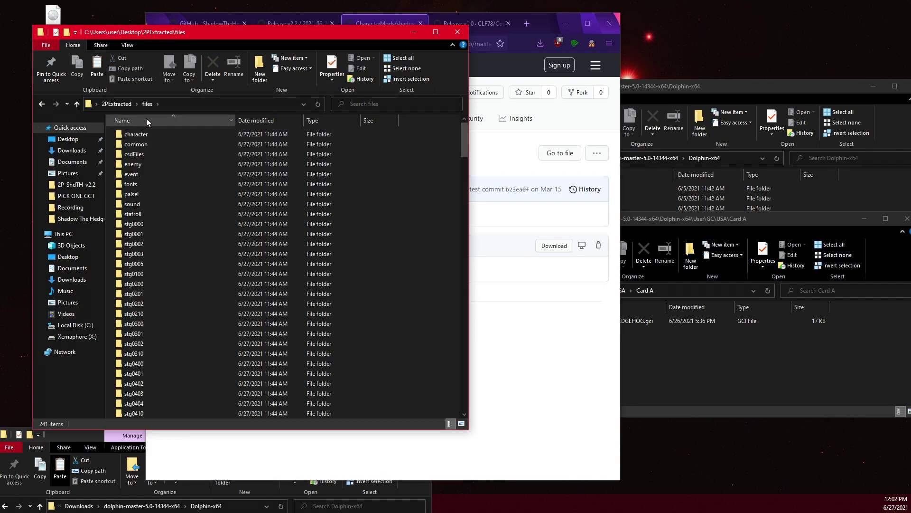
{"action": "left_click", "coordinate": [140, 135]}
{"action": "double_click", "coordinate": [140, 134]}
{"action": "key", "text": "ctrl+v"}
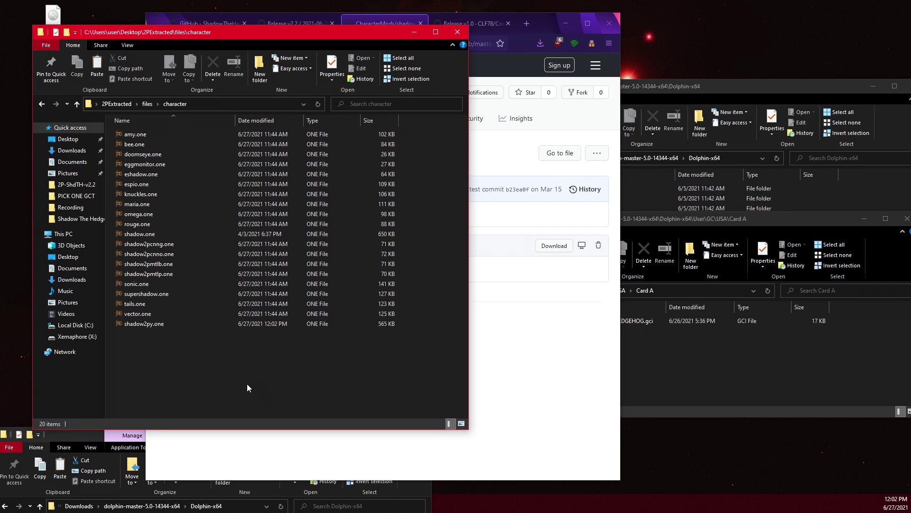
Switch to Dolphin and add the sys folder inside the desktop's 2PExtracted folder as a game folder
{"action": "left_click", "coordinate": [334, 462]}
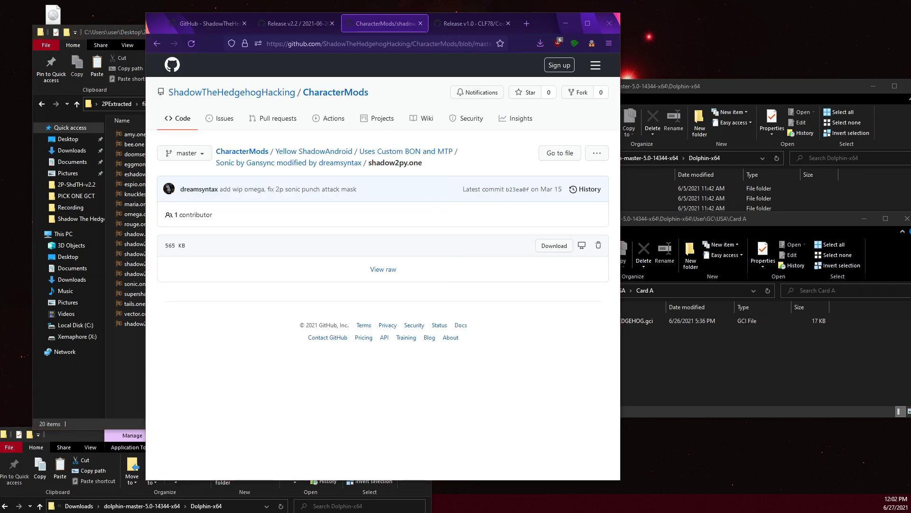
{"action": "left_click", "coordinate": [96, 430]}
{"action": "left_click_drag", "start_coordinate": [92, 439], "coordinate": [374, 85]}
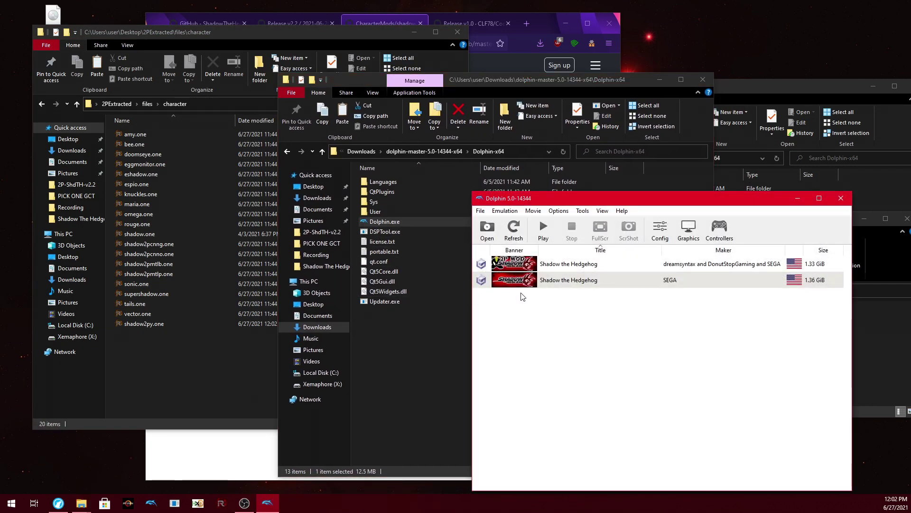
{"action": "left_click", "coordinate": [659, 237]}
{"action": "left_click", "coordinate": [643, 141]}
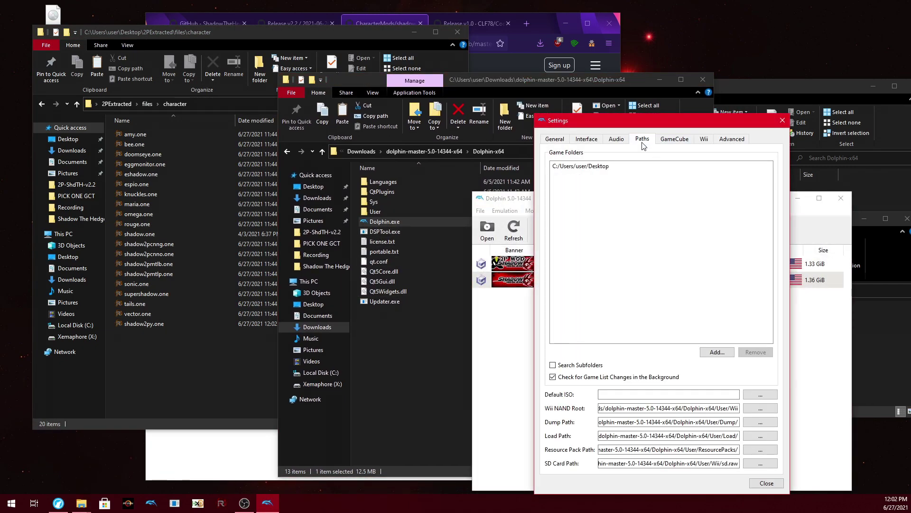
{"action": "left_click", "coordinate": [715, 352]}
{"action": "left_click", "coordinate": [381, 201]}
{"action": "double_click", "coordinate": [471, 211]}
{"action": "left_click", "coordinate": [472, 209]}
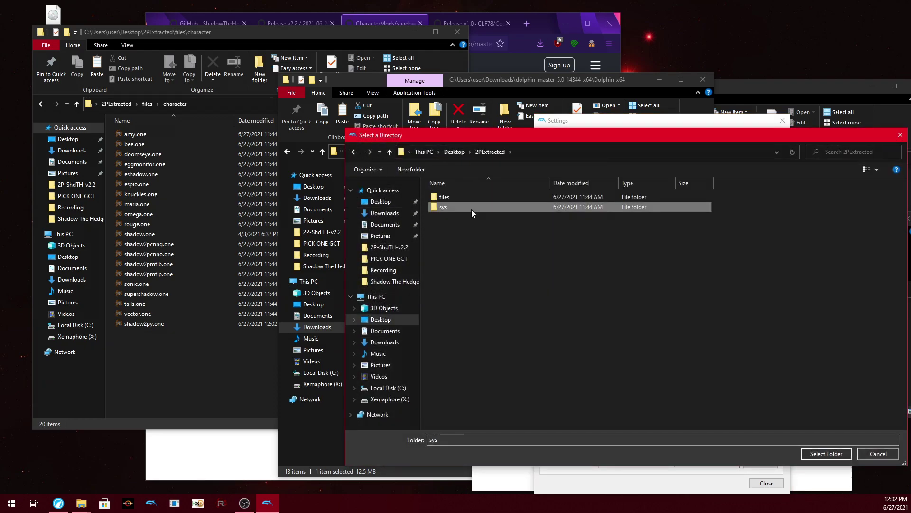
{"action": "double_click", "coordinate": [472, 209]}
{"action": "left_click", "coordinate": [827, 453]}
{"action": "left_click", "coordinate": [782, 120]}
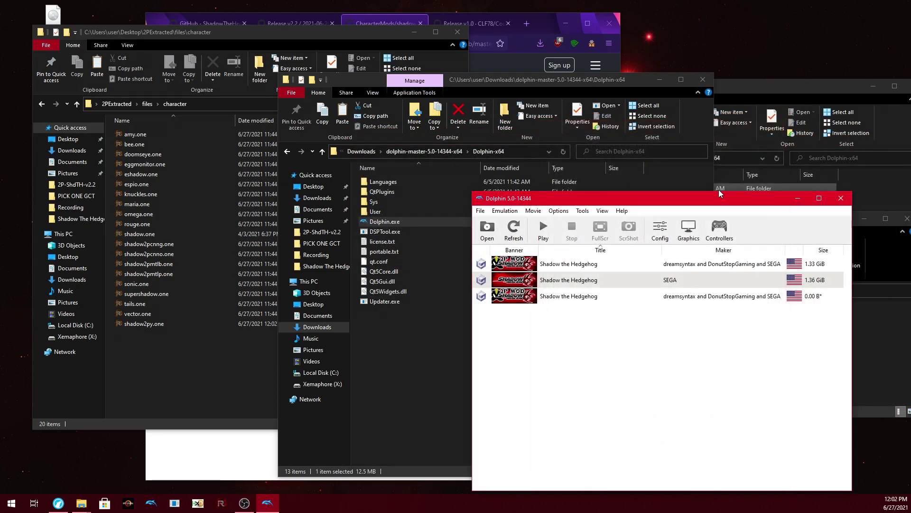
View the file conversion options for the extracted 2P mod game and close them without converting
{"action": "left_click_drag", "start_coordinate": [627, 198], "coordinate": [404, 95]}
{"action": "left_click", "coordinate": [404, 199]}
{"action": "right_click", "coordinate": [383, 198]}
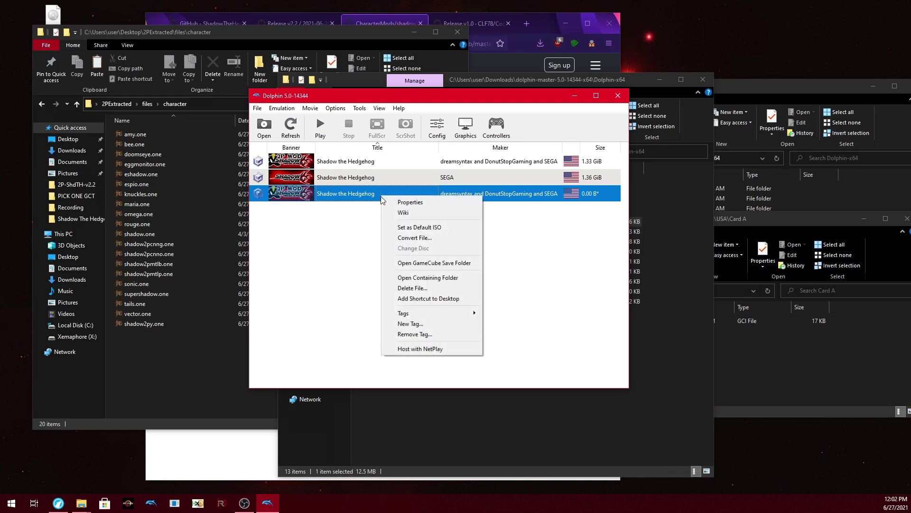
{"action": "left_click", "coordinate": [414, 238]}
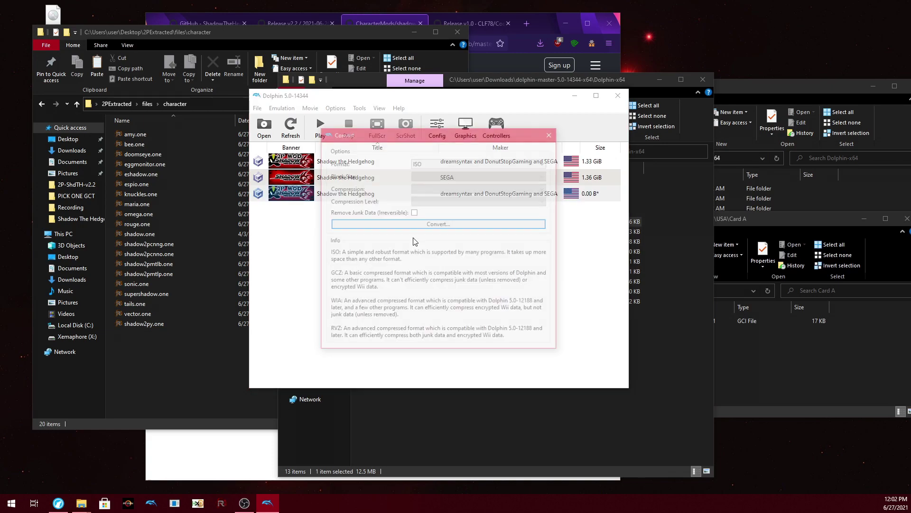
{"action": "left_click", "coordinate": [552, 132]}
{"action": "double_click", "coordinate": [514, 197]}
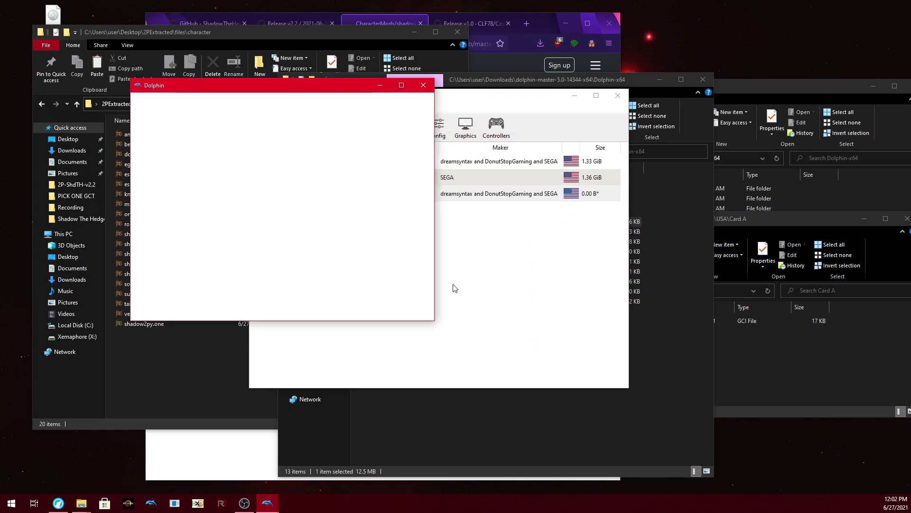
{"action": "left_click_drag", "start_coordinate": [258, 77], "coordinate": [160, 68]}
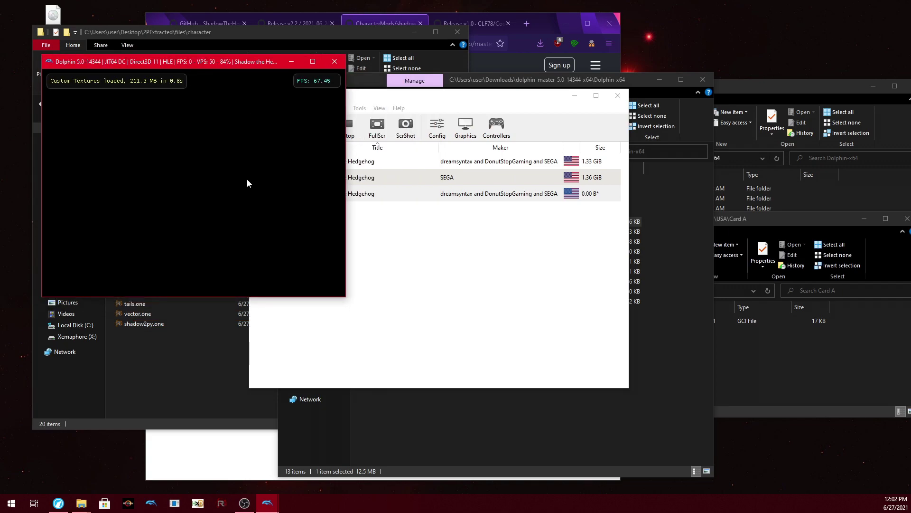
{"action": "left_click", "coordinate": [328, 63]}
{"action": "key", "text": "Return"}
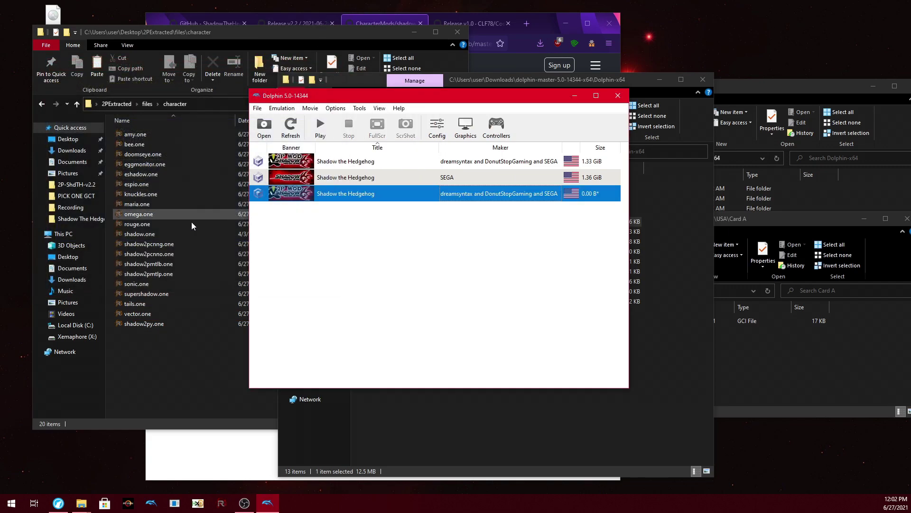
Enable the YellowAndroid MTP Animation Override and YellowAndroid to Sonic Color & FX Gecko codes for the extracted 2P mod game, and launch it
{"action": "right_click", "coordinate": [306, 196]}
{"action": "left_click", "coordinate": [328, 202]}
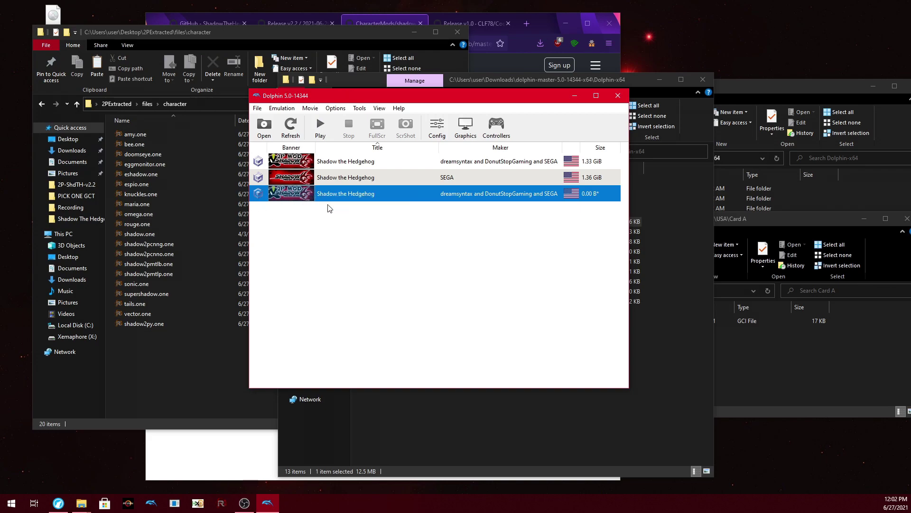
{"action": "left_click", "coordinate": [467, 95]}
{"action": "left_click_drag", "start_coordinate": [464, 91], "coordinate": [335, 82]}
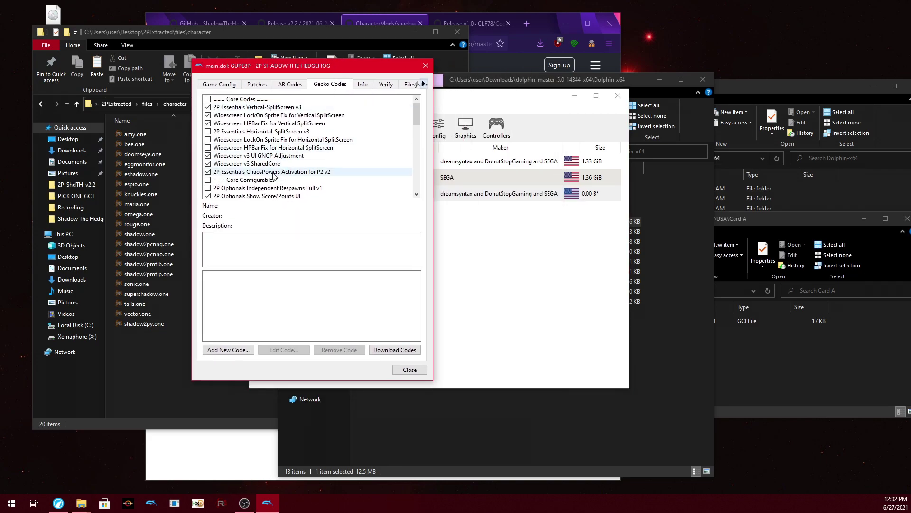
{"action": "scroll", "coordinate": [280, 151], "scroll_direction": "down", "scroll_amount": 6}
{"action": "scroll", "coordinate": [279, 148], "scroll_direction": "up", "scroll_amount": 1}
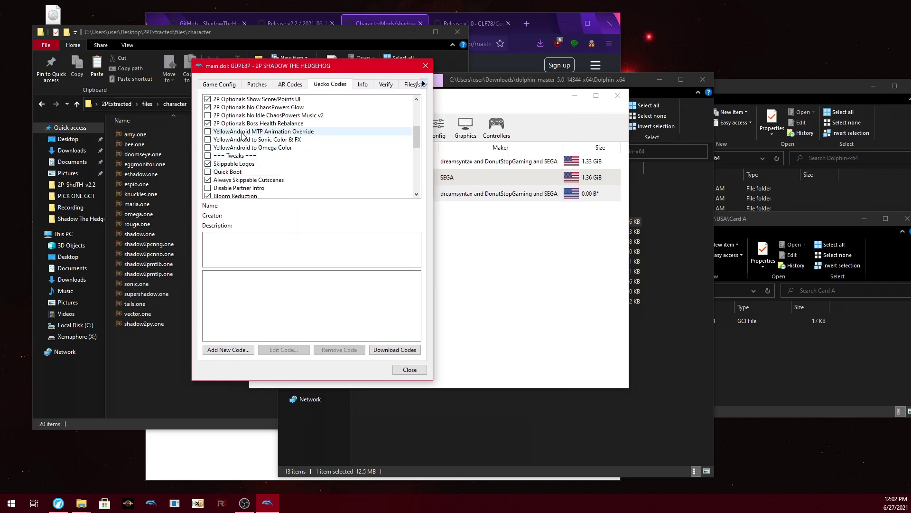
{"action": "left_click", "coordinate": [272, 132]}
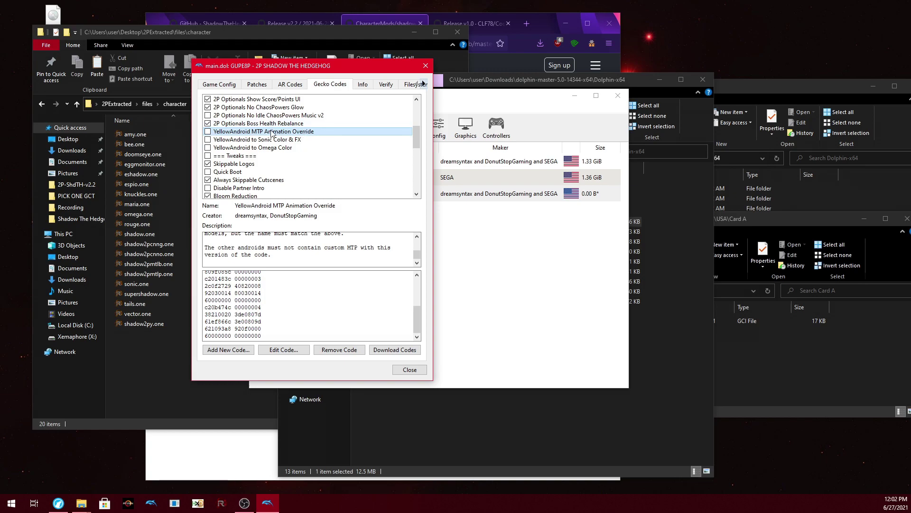
{"action": "left_click", "coordinate": [233, 140]}
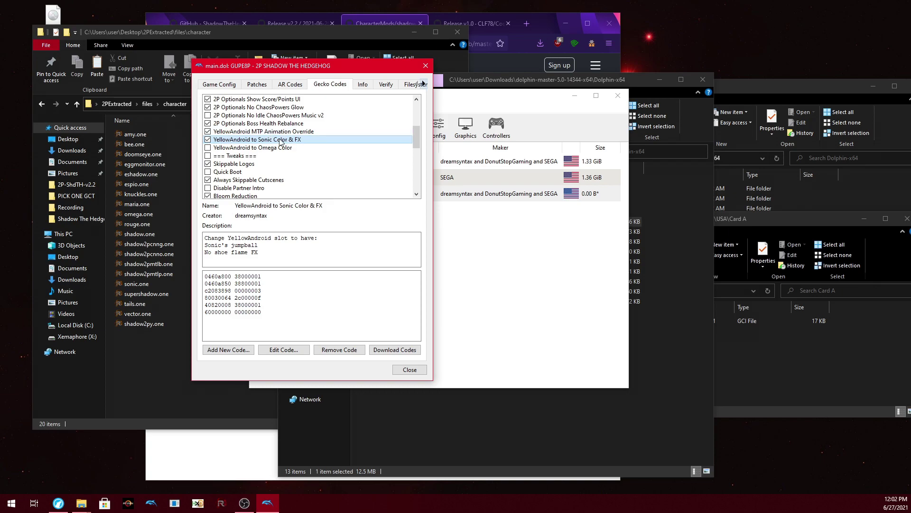
{"action": "left_click", "coordinate": [410, 370]}
{"action": "double_click", "coordinate": [351, 197]}
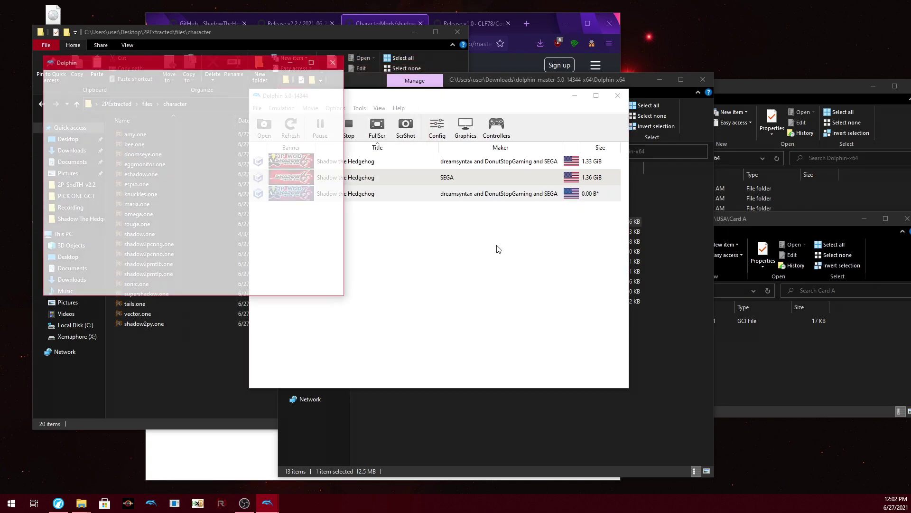